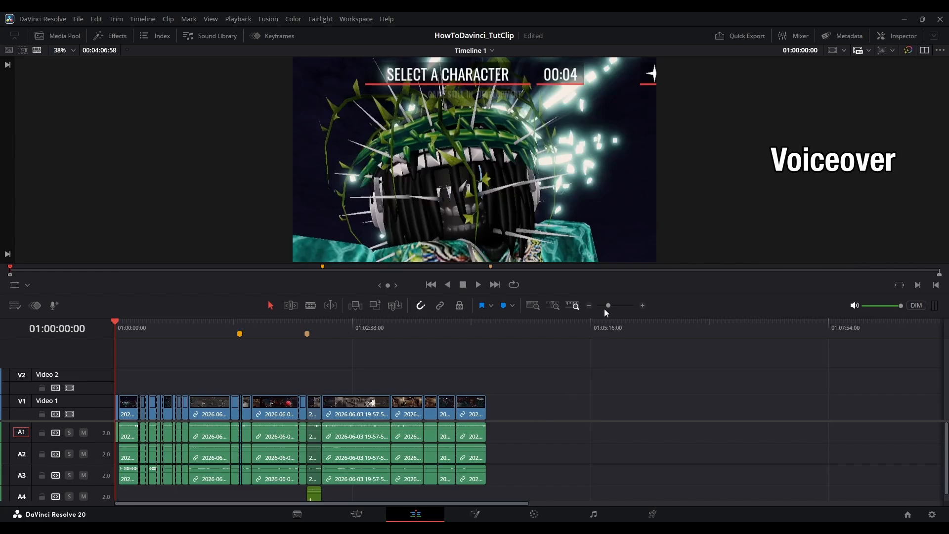
Play a bit of the opening section, move the playhead to the marker near 01:02:08, and play from there
drag(609, 306, 612, 303)
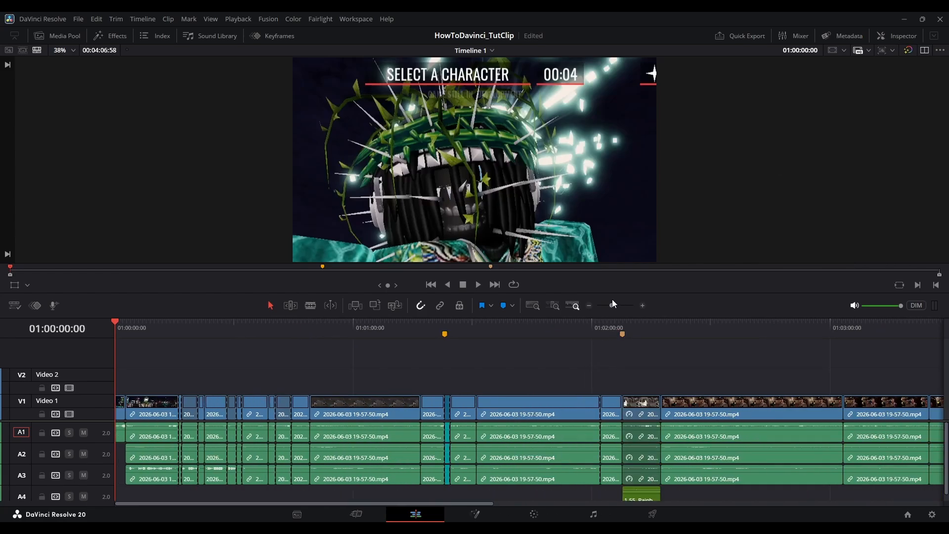
click(169, 336)
key(space)
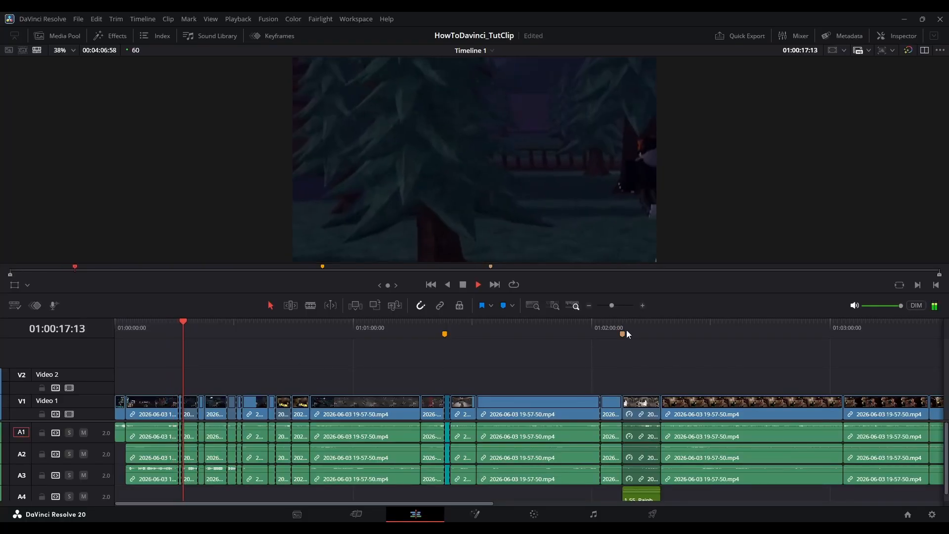
key(space)
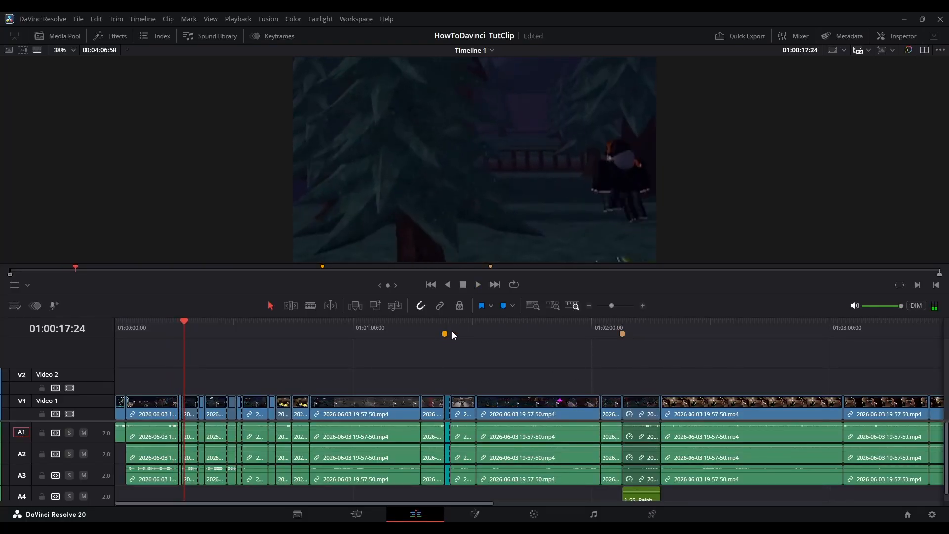
click(622, 334)
key(space)
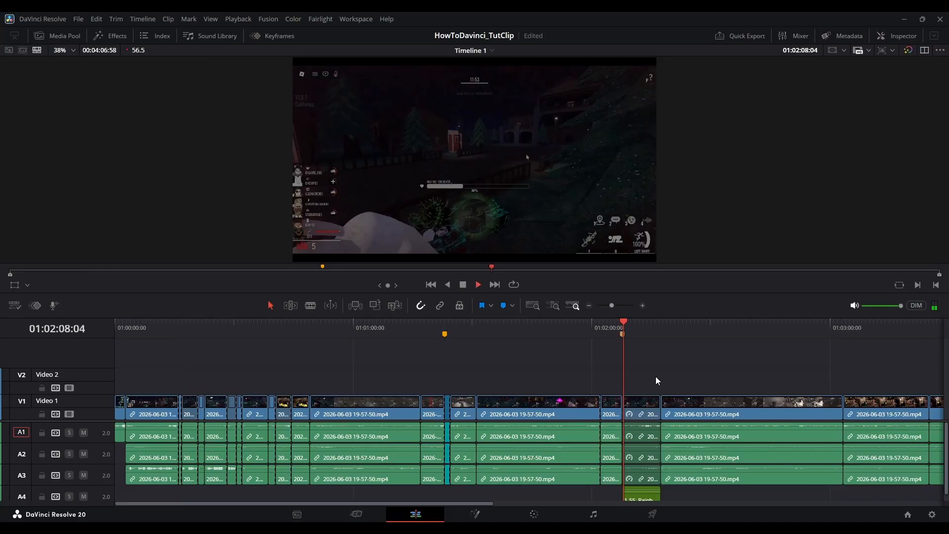
key(space)
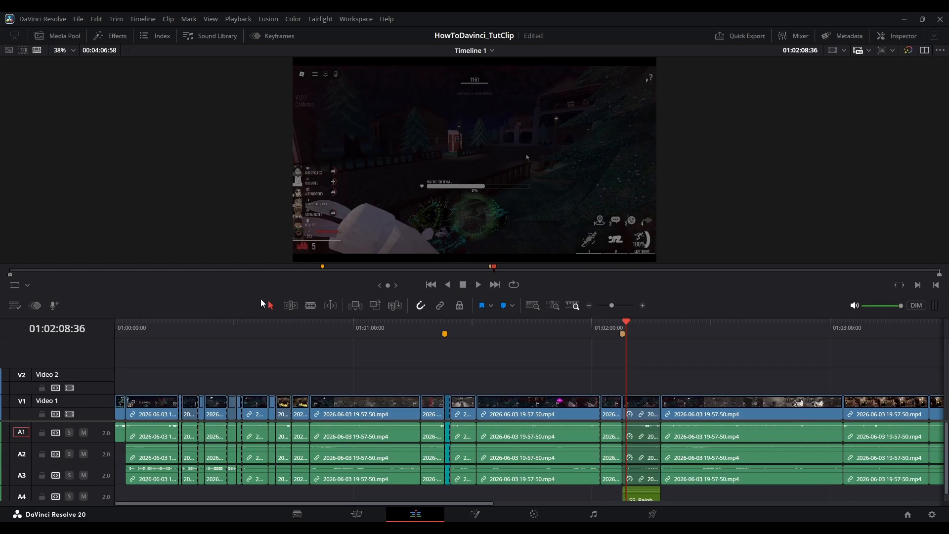
Browse the effects library, looking through the titles, the favorites and the video transitions
click(48, 34)
click(49, 34)
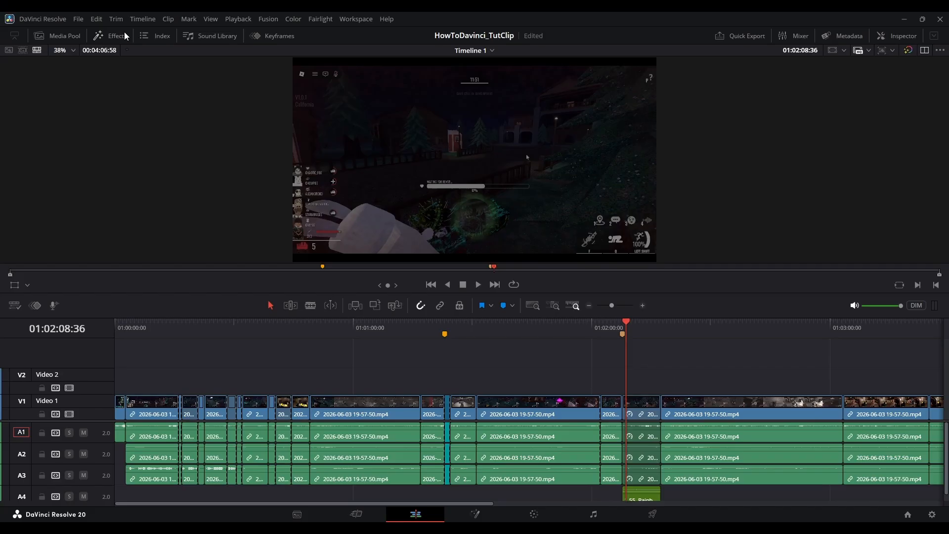
click(410, 52)
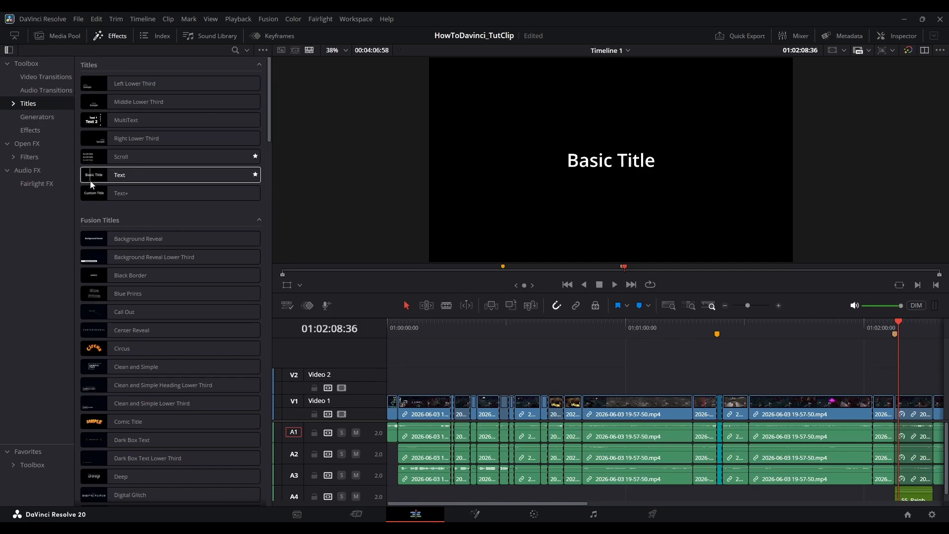
scroll(96, 188, down, 20)
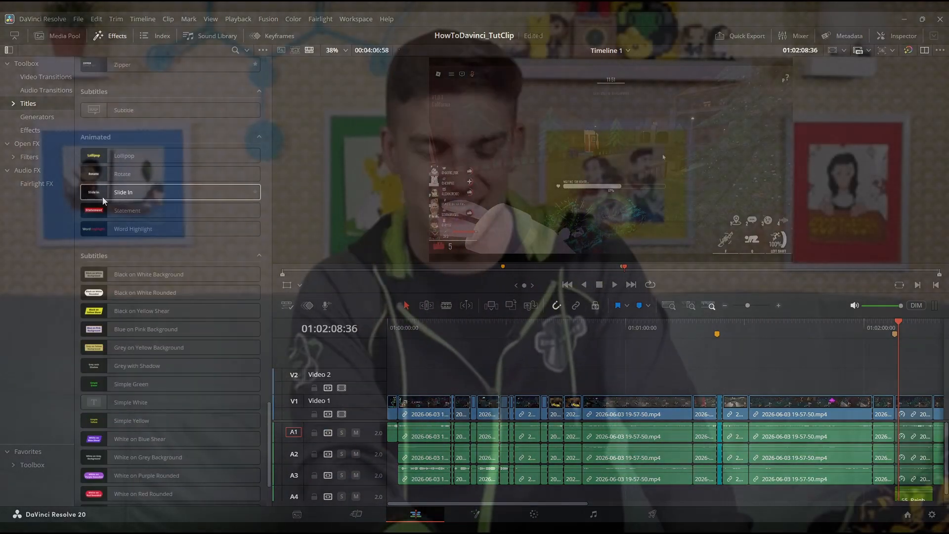
scroll(103, 197, up, 4)
scroll(103, 196, up, 16)
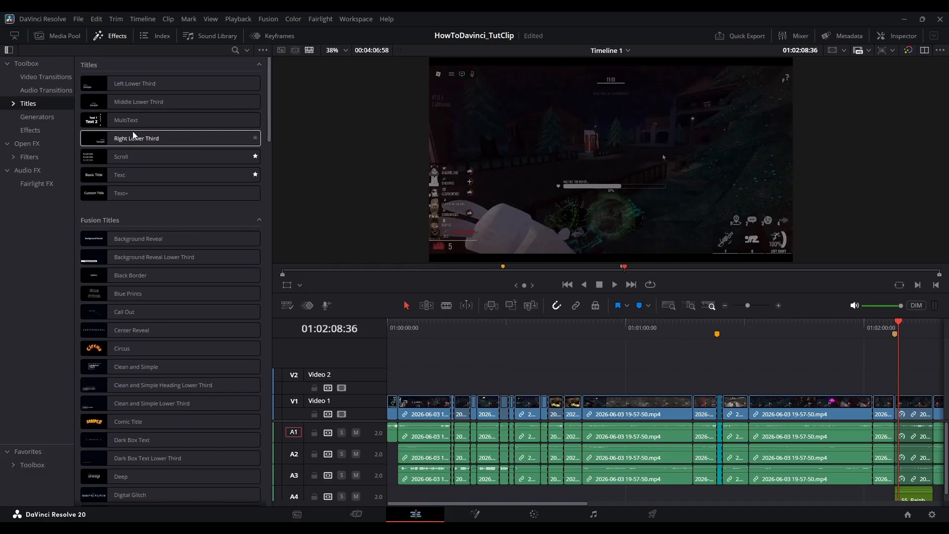
click(26, 451)
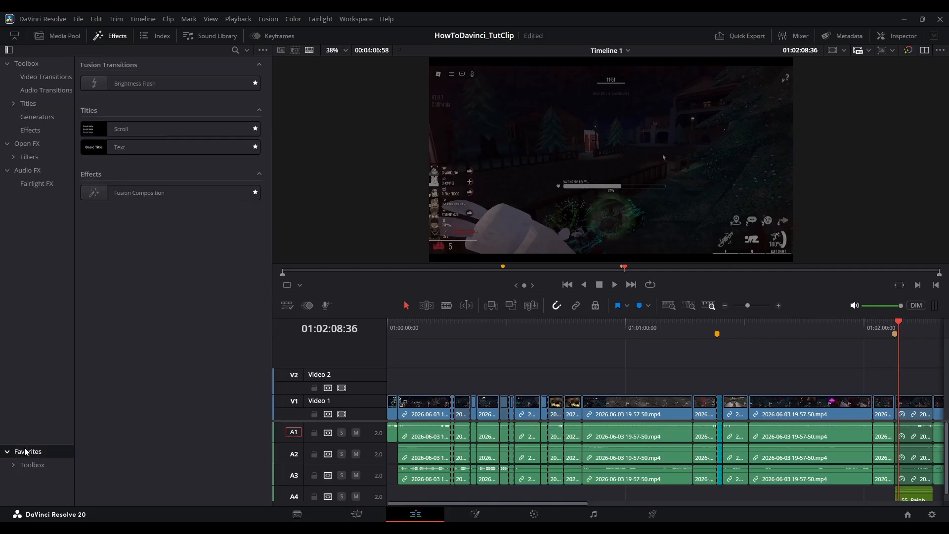
click(44, 78)
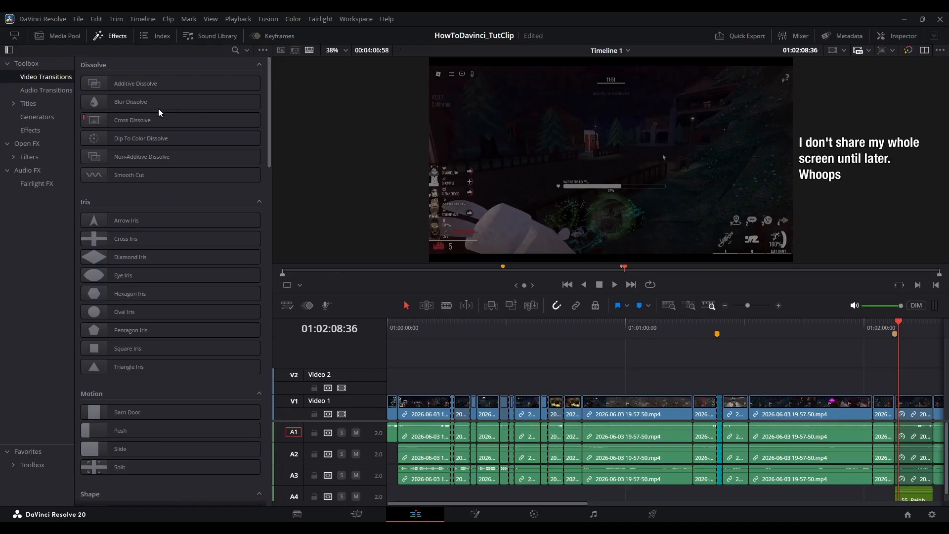
click(32, 453)
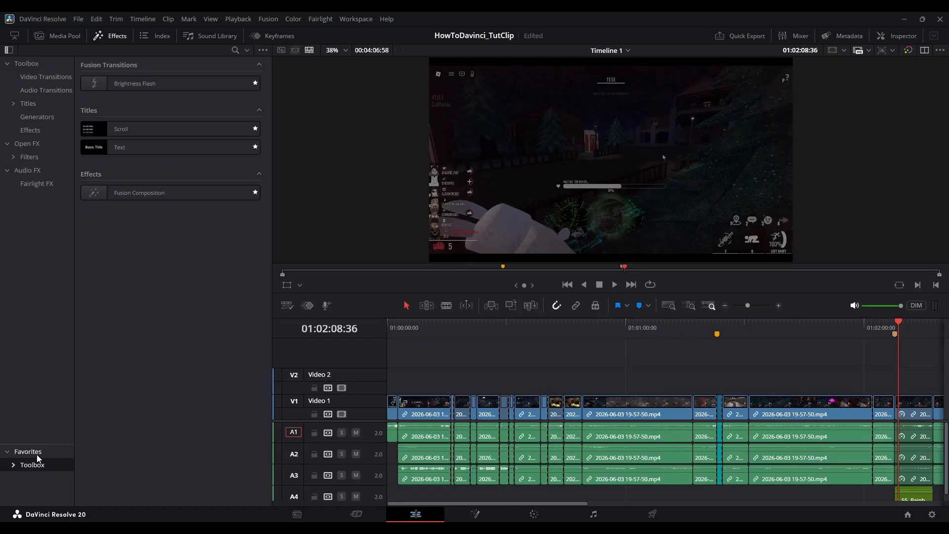
Place a basic Text title on Video 2 starting at the marker near 01:02:08 and show its properties in the Inspector
click(28, 104)
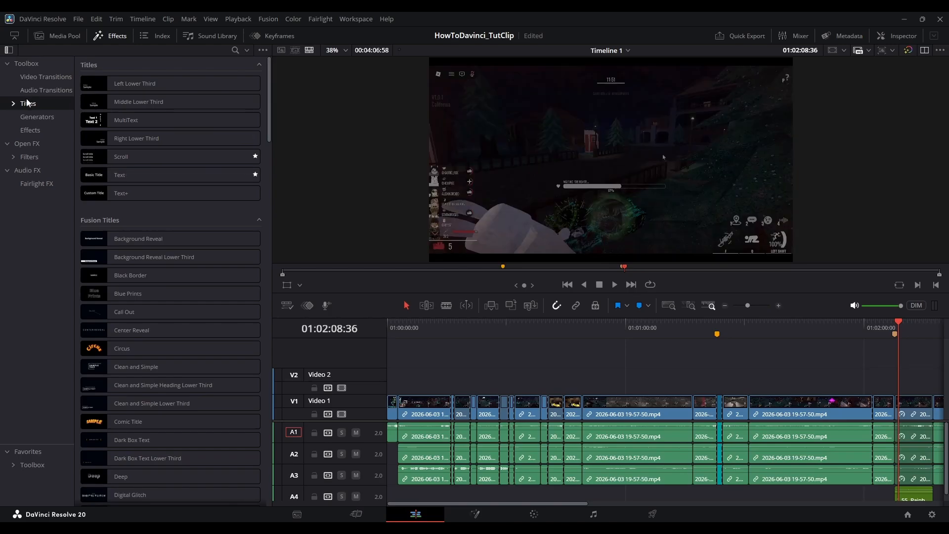
drag(106, 177, 689, 385)
drag(748, 306, 757, 306)
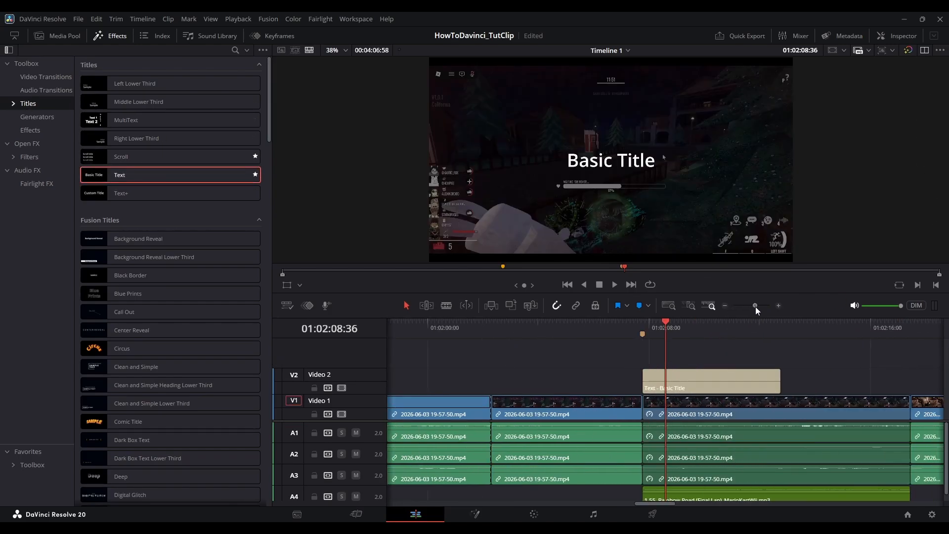
click(109, 35)
click(547, 375)
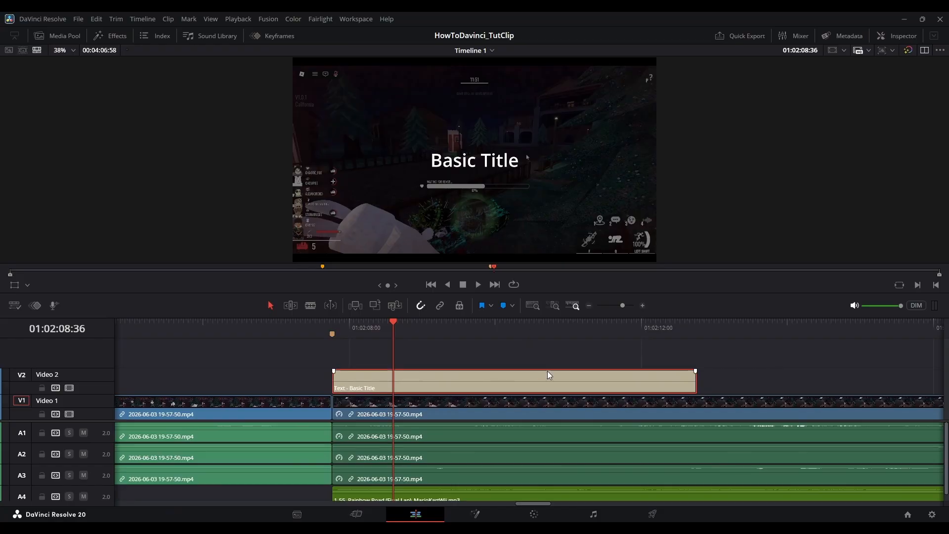
click(880, 38)
scroll(856, 111, down, 1)
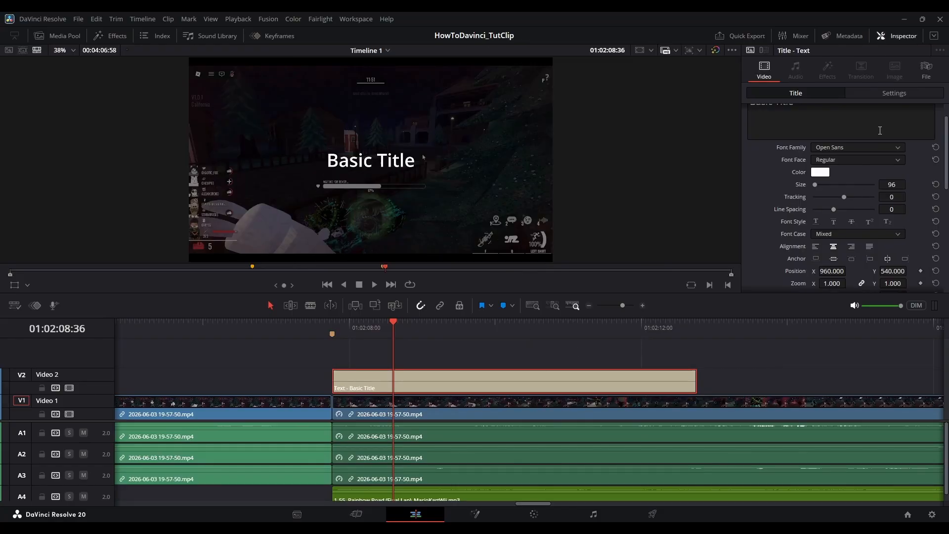
Try out the title's transform and left crop settings, undo the changes, and review its composite settings
click(877, 92)
drag(891, 129, 915, 128)
key(ctrl+z)
mouse_move(834, 139)
mouse_down()
mouse_move(863, 138)
mouse_move(650, 139)
mouse_move(834, 139)
mouse_up()
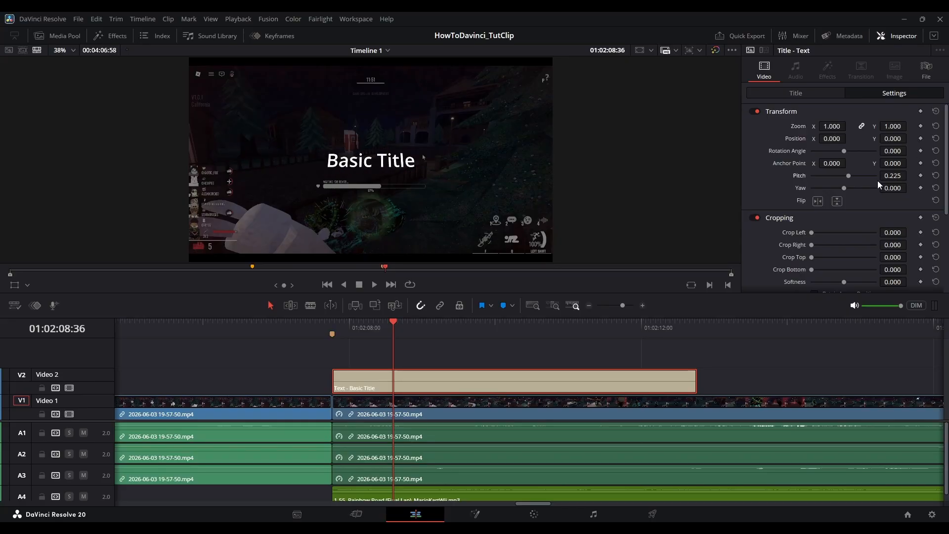
drag(890, 233, 918, 232)
key(ctrl+z)
scroll(773, 220, down, 3)
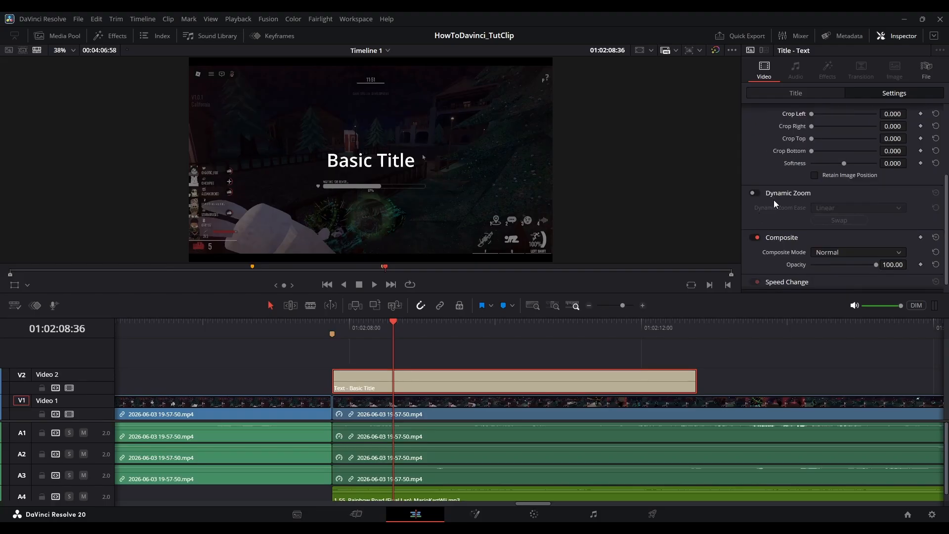
scroll(795, 201, down, 1)
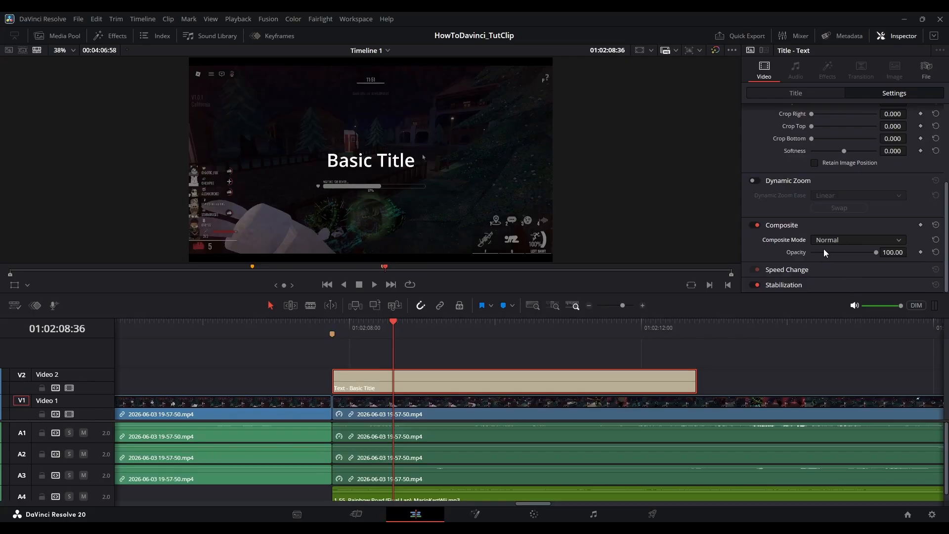
Check the clip's node graph in Fusion, and return to the title's text properties on the Edit page
click(617, 304)
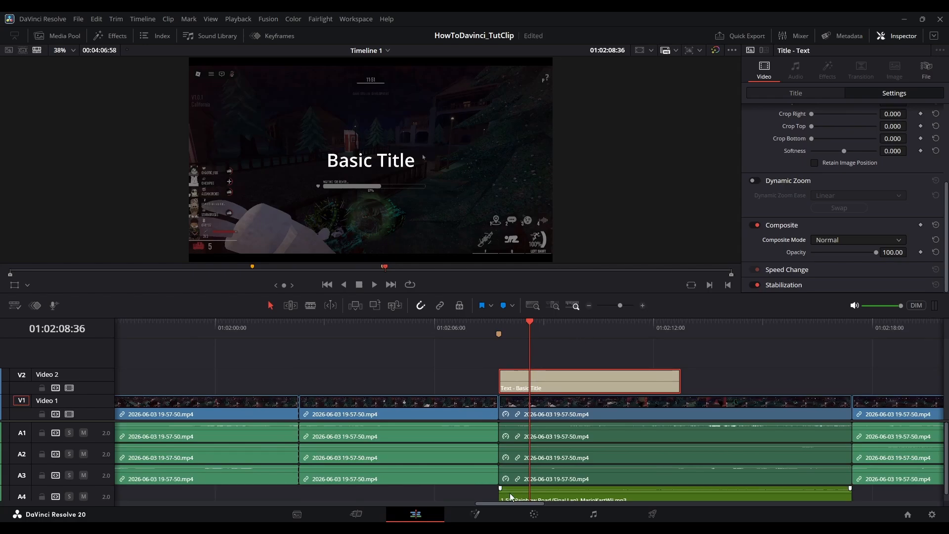
click(475, 512)
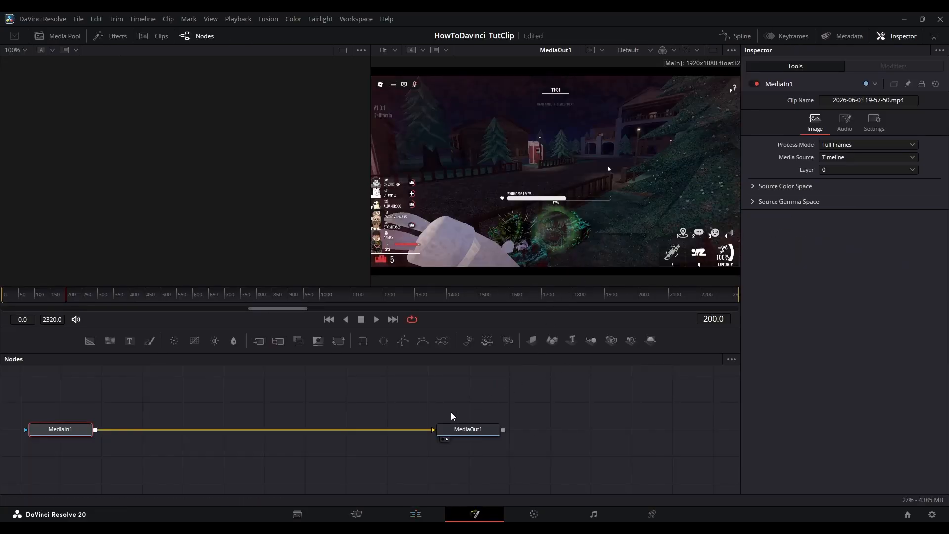
click(416, 515)
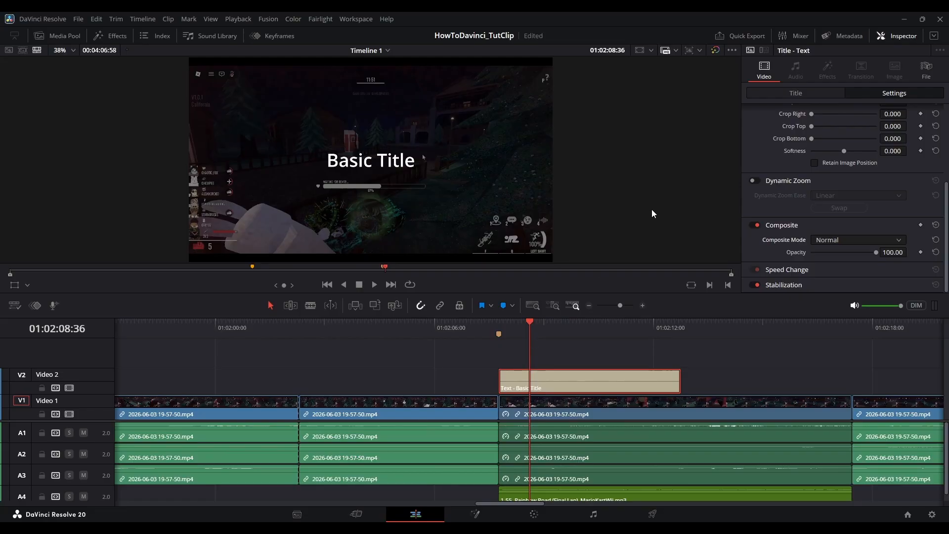
scroll(815, 179, up, 4)
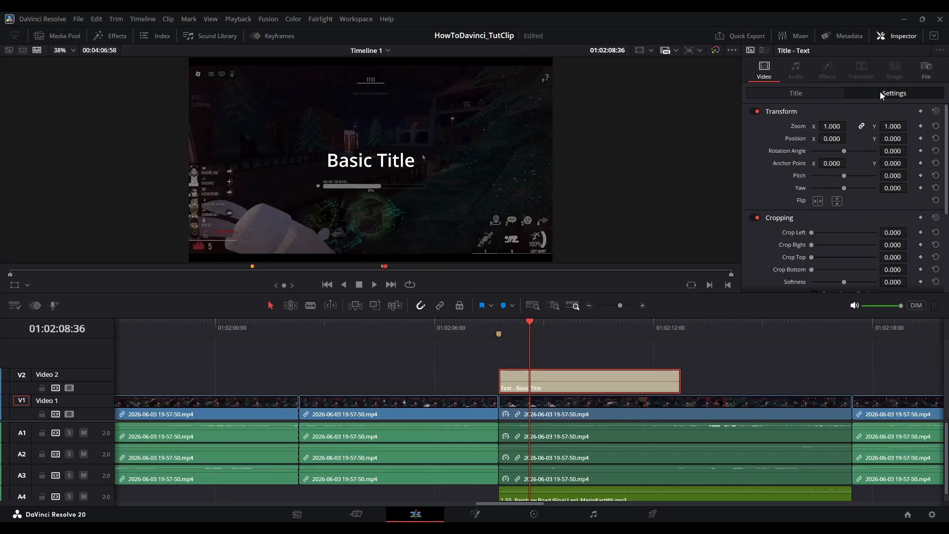
click(824, 96)
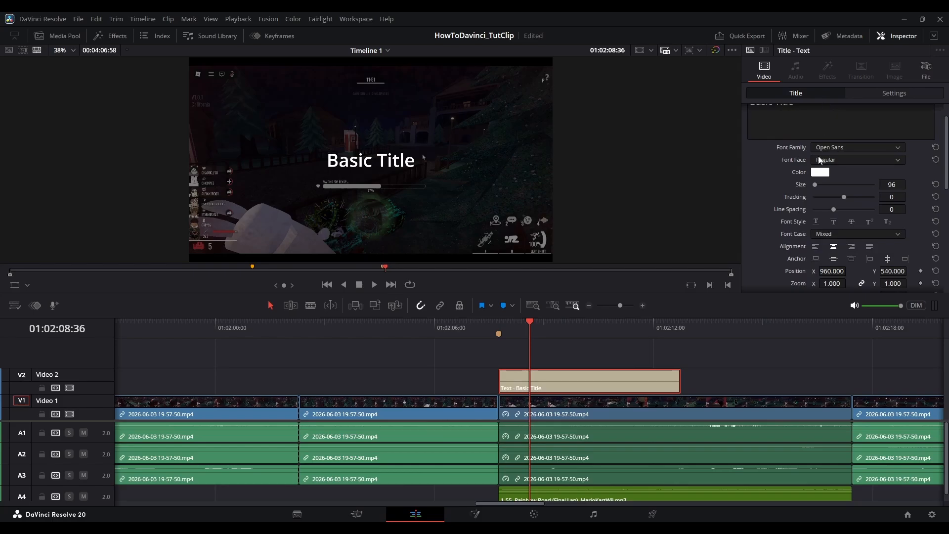
scroll(818, 156, up, 1)
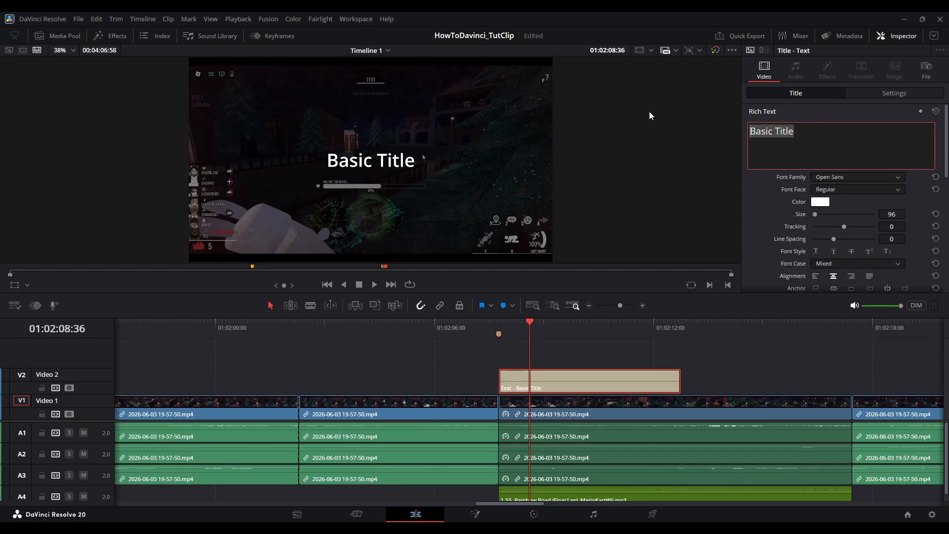
Play the section around the title and put the playhead at 01:02:11:18, over the title
click(514, 327)
key(space)
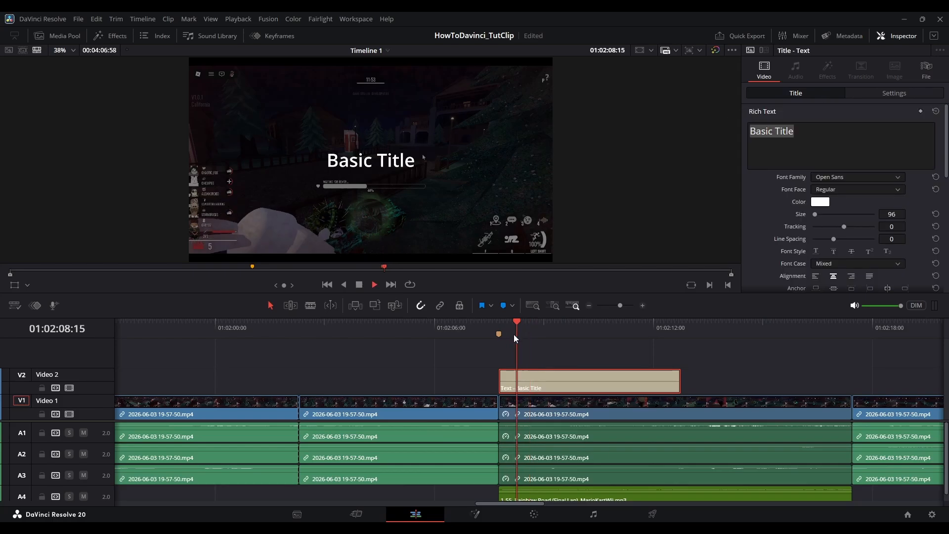
click(725, 334)
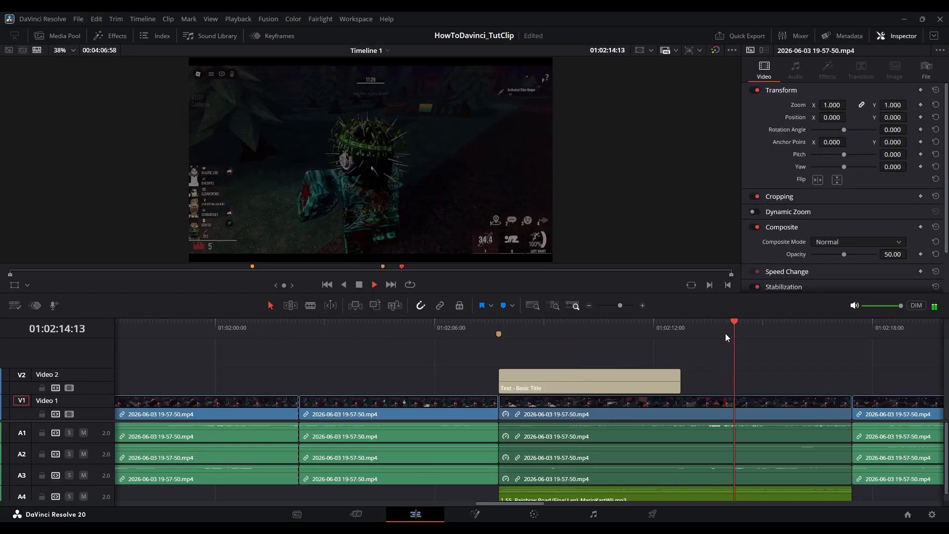
key(space)
click(628, 326)
Change the title's text to "messing around" and its font to Adult Swim Bold
click(831, 133)
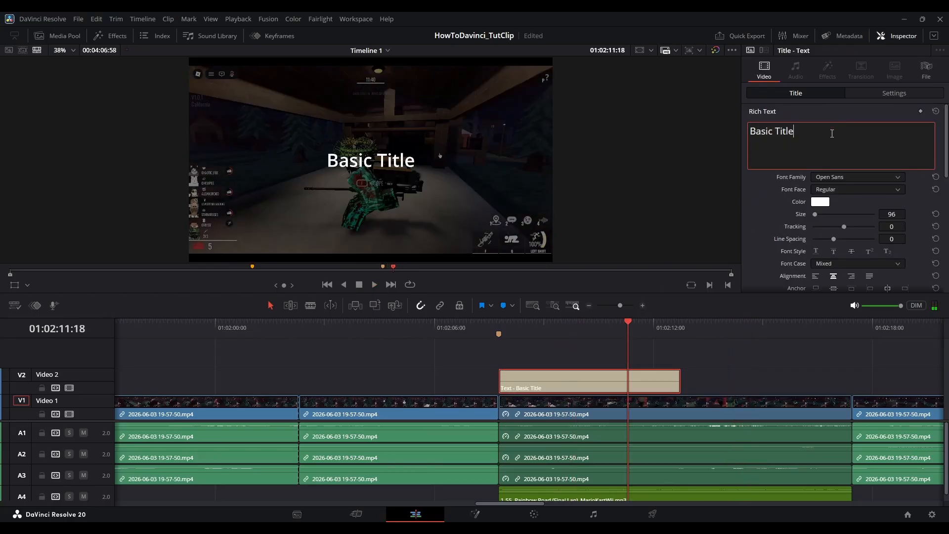
text(me)
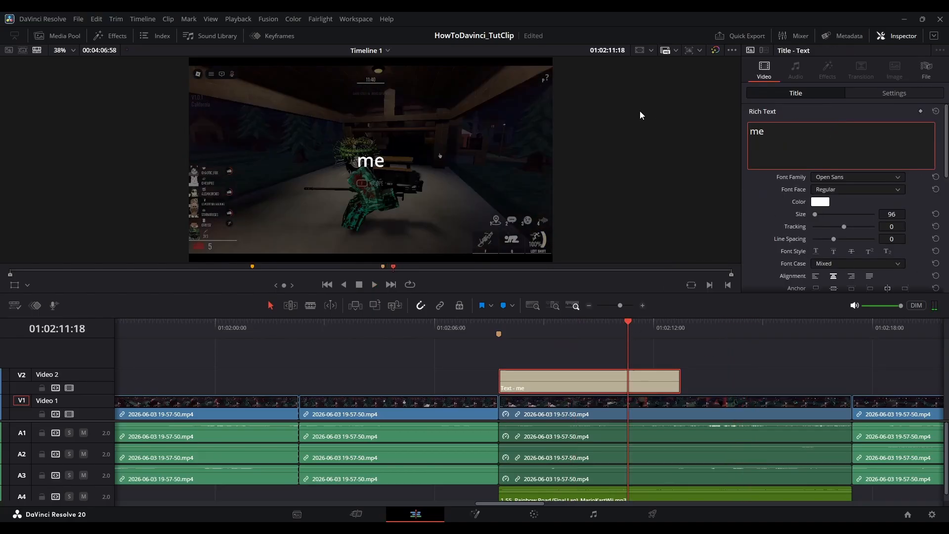
text(ssing around)
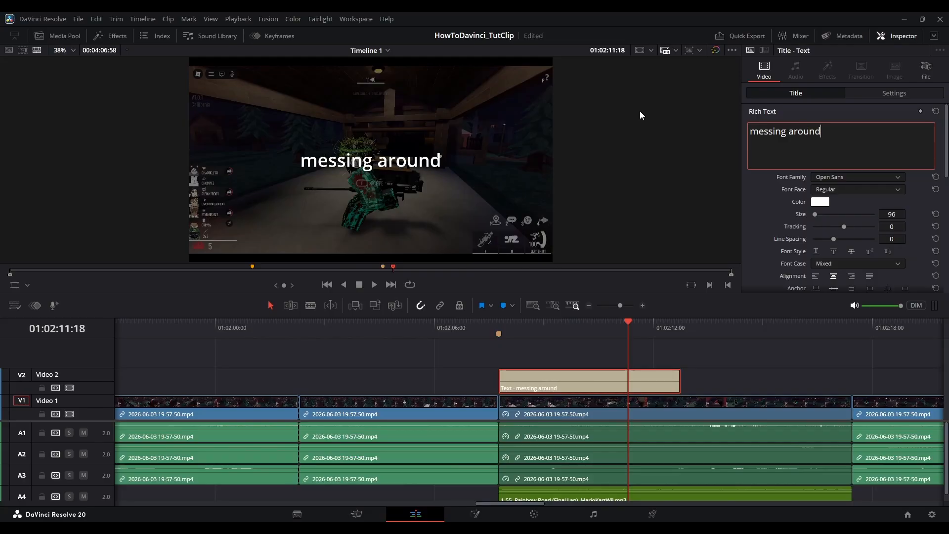
click(848, 176)
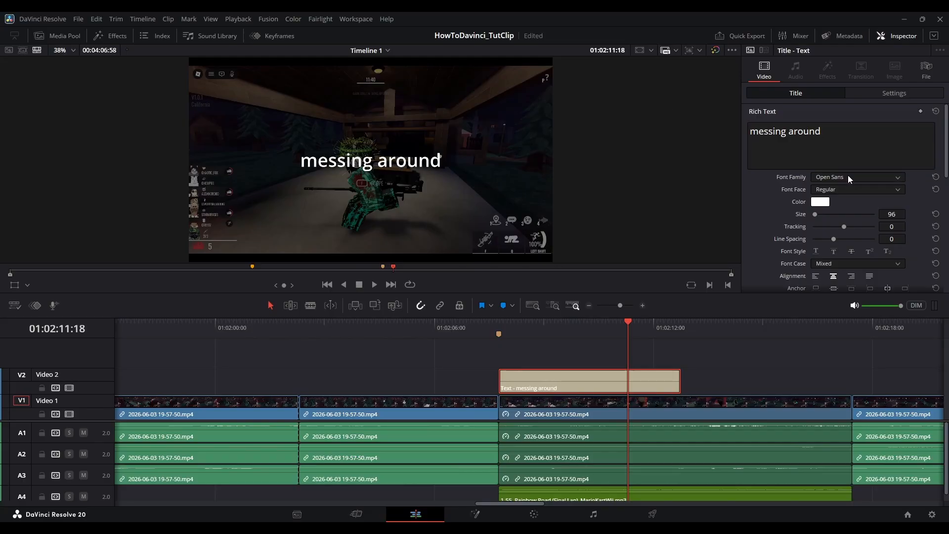
click(845, 201)
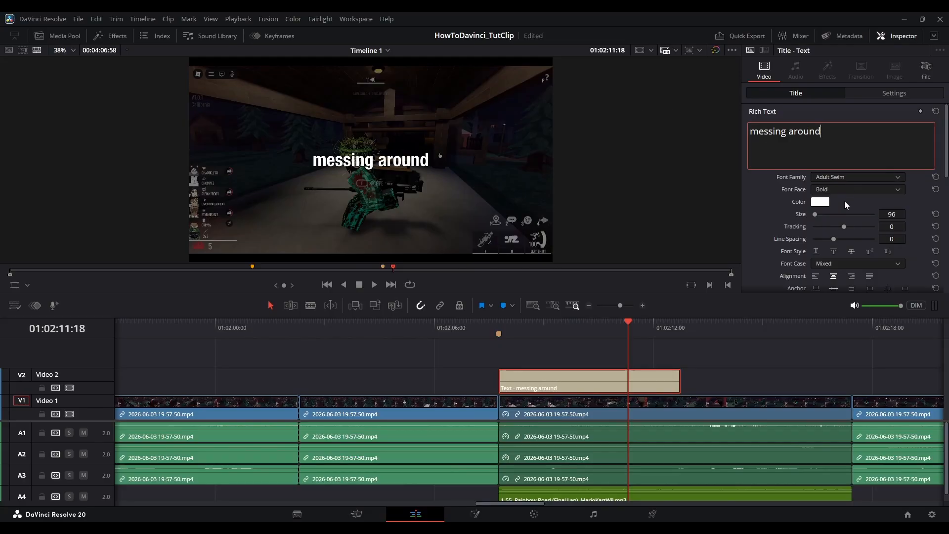
Give the title a black, outside-only stroke and set its zoom to 1.650
scroll(845, 201, down, 3)
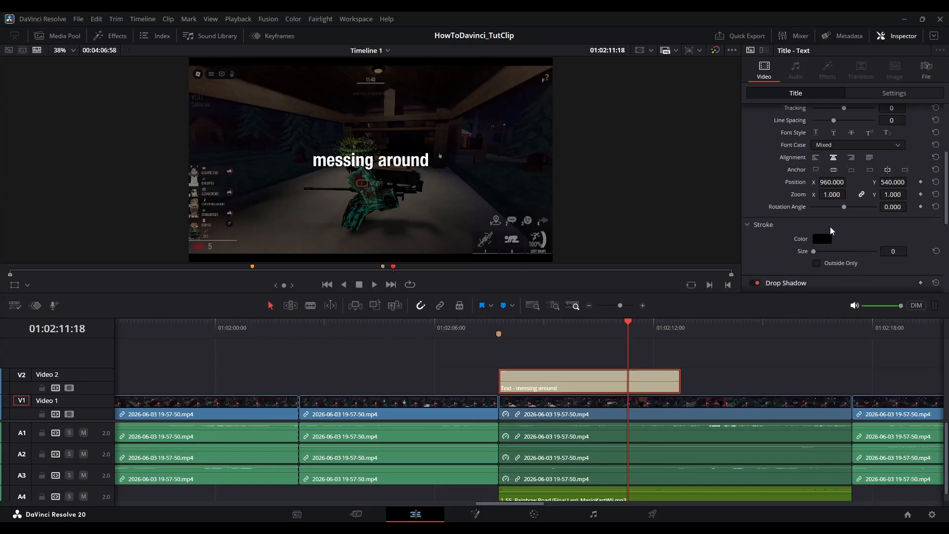
click(817, 263)
drag(817, 250, 832, 254)
scroll(838, 205, up, 2)
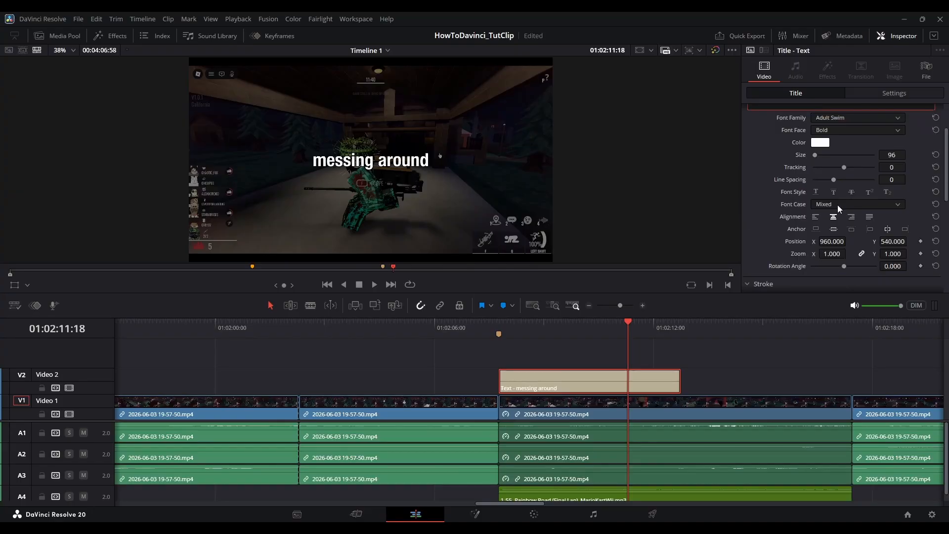
drag(836, 253, 863, 253)
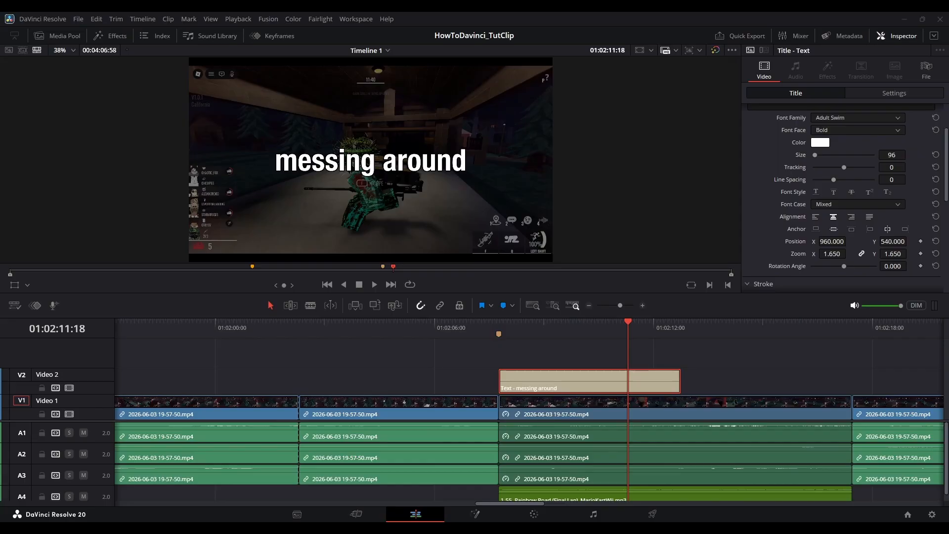
Try a larger font size and a different tracking on the "messing around" title, and undo both
click(739, 355)
click(618, 380)
scroll(829, 233, down, 1)
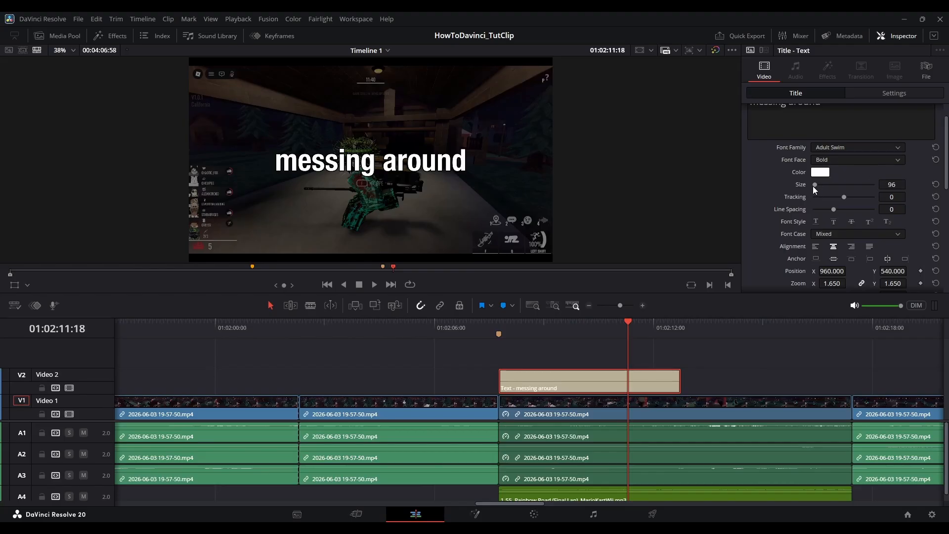
drag(815, 185, 823, 185)
key(ctrl+z)
drag(846, 199, 794, 211)
key(ctrl+z)
key(ctrl+z)
Try another font case on the title and undo it
click(825, 234)
click(823, 256)
key(ctrl+z)
Try the overline, strikethrough, superscript and subscript font styles on the title, leaving none of them on
click(831, 224)
click(831, 225)
click(832, 222)
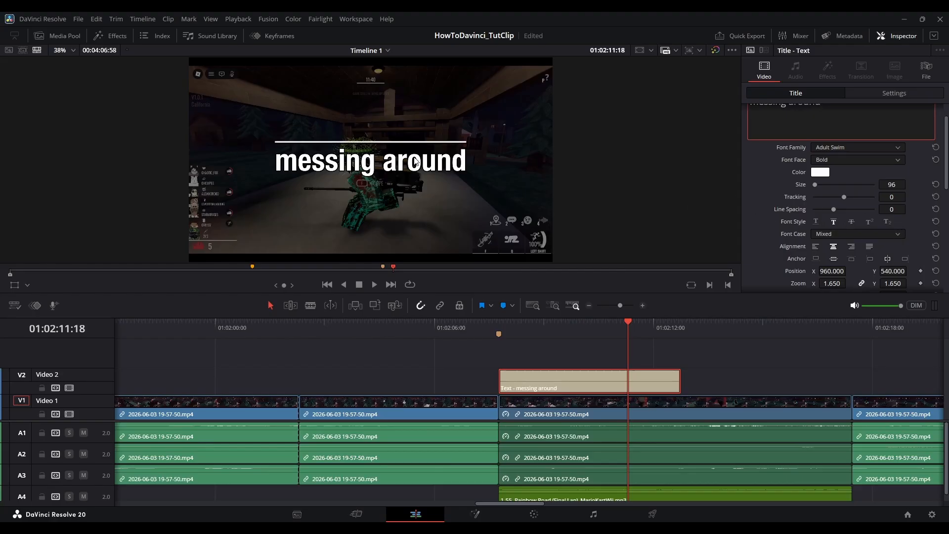
click(838, 222)
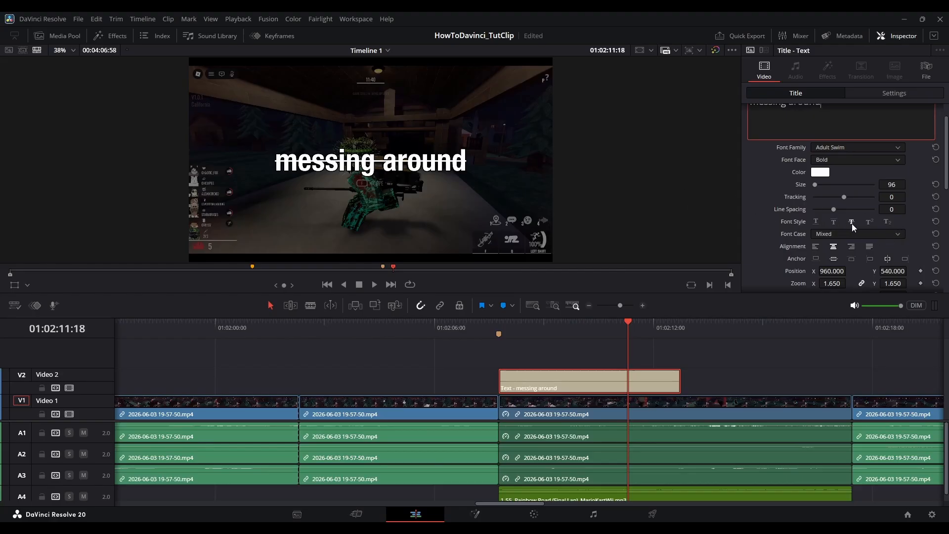
click(866, 224)
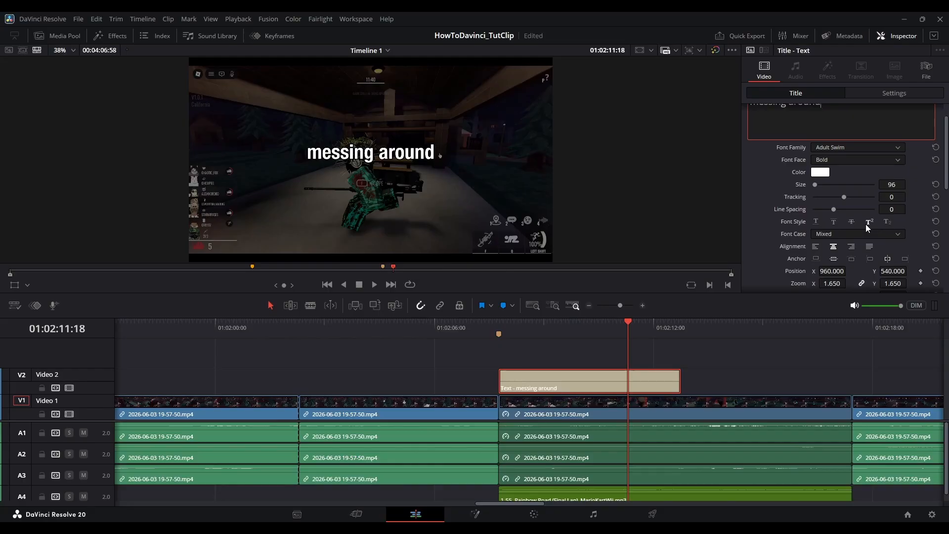
click(865, 224)
click(888, 223)
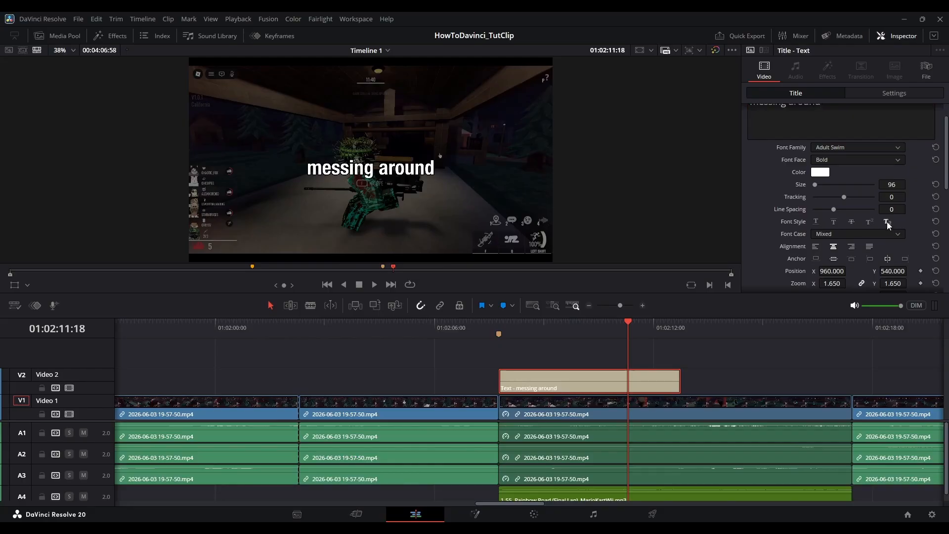
click(888, 222)
Try the title's different vertical and horizontal anchor options, ending with the middle vertical anchor
scroll(868, 231, down, 3)
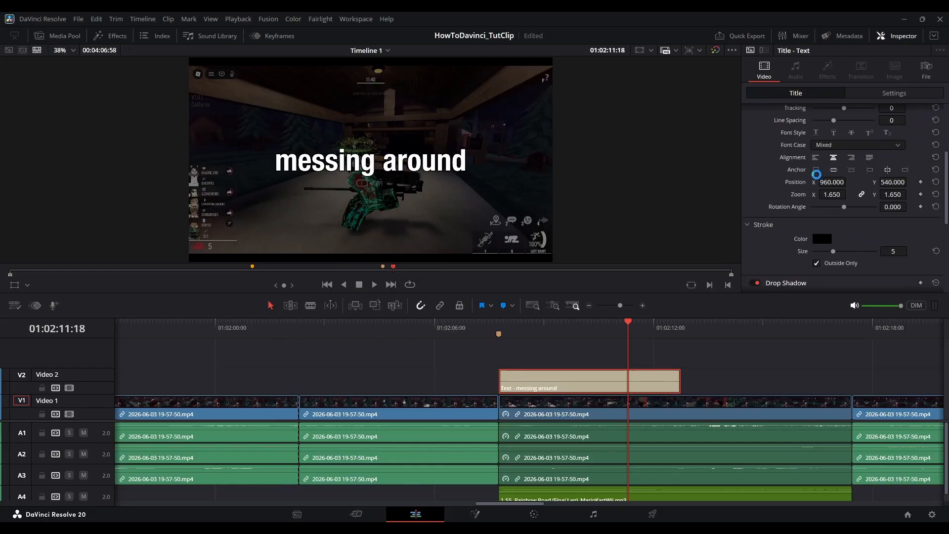
click(817, 171)
click(832, 172)
click(852, 170)
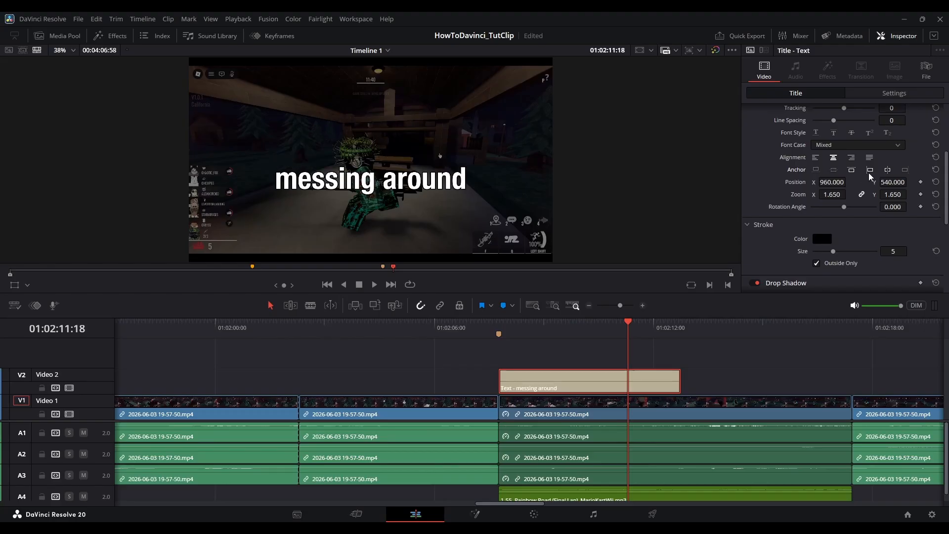
click(870, 170)
click(888, 170)
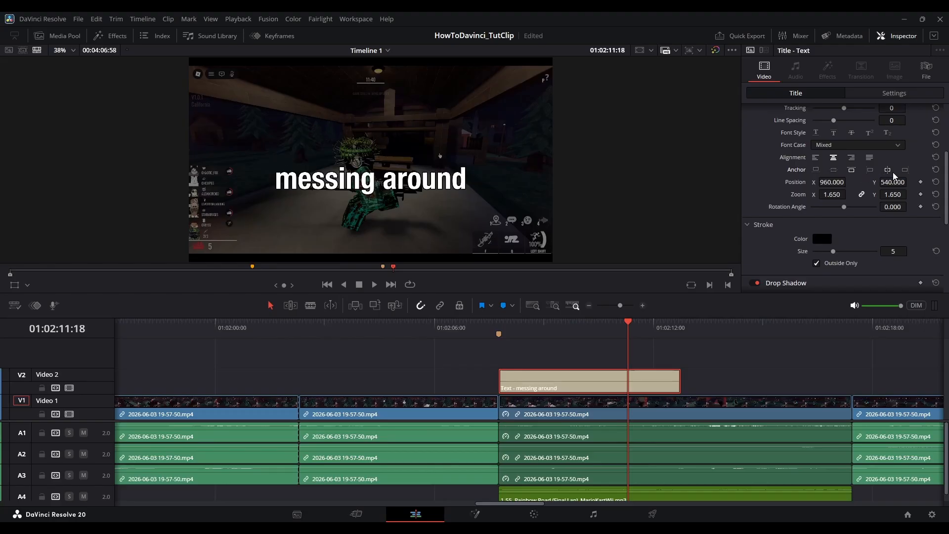
click(834, 173)
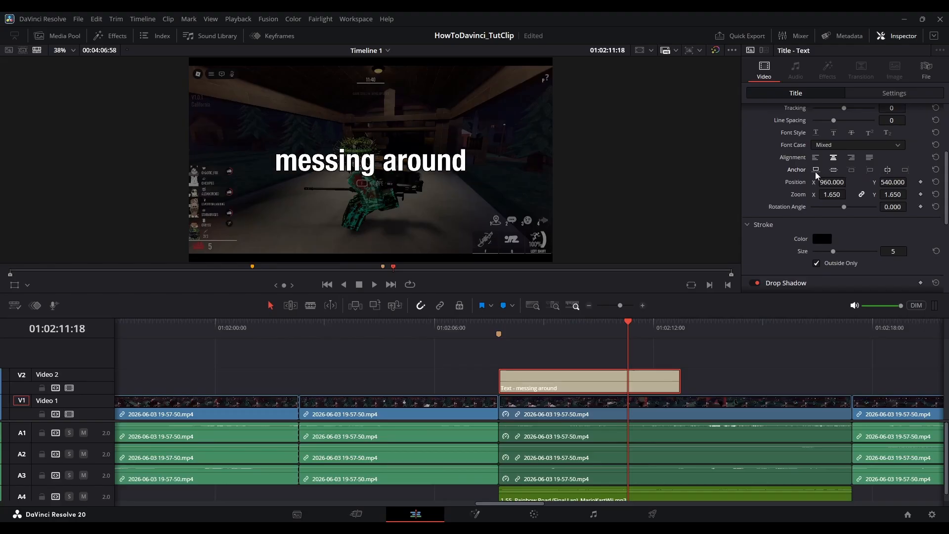
click(818, 172)
click(834, 173)
Try enlarging the title's own zoom and setting its transform zoom to 1.330, and undo both changes
mouse_move(827, 183)
mouse_down()
mouse_move(850, 181)
mouse_move(828, 182)
mouse_move(861, 195)
mouse_move(821, 197)
mouse_up()
click(866, 94)
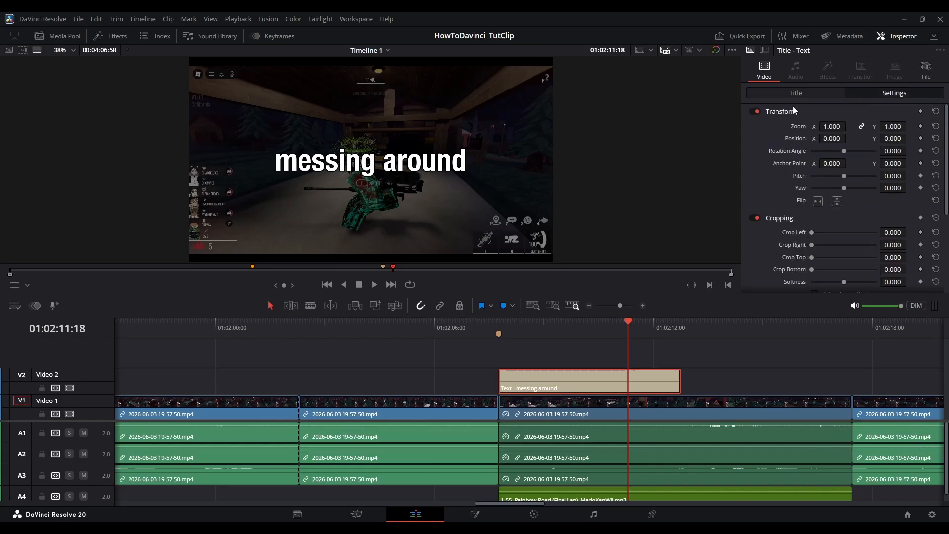
click(793, 93)
drag(836, 197, 849, 194)
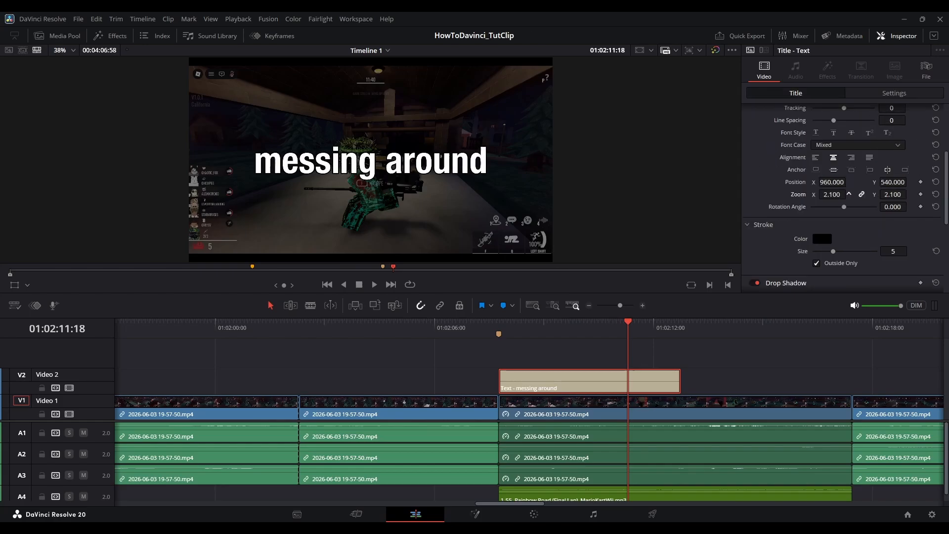
click(894, 93)
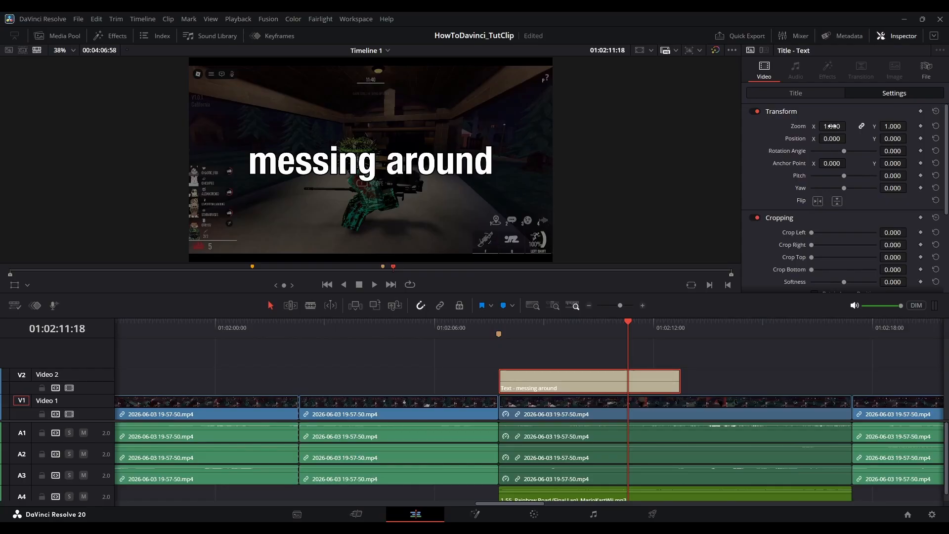
drag(832, 126, 854, 139)
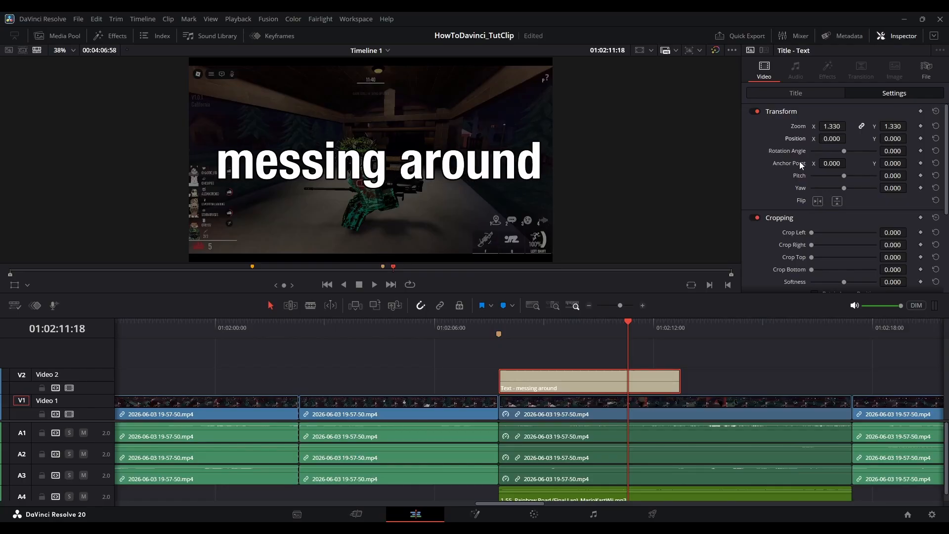
key(ctrl+z)
click(805, 93)
key(ctrl+z)
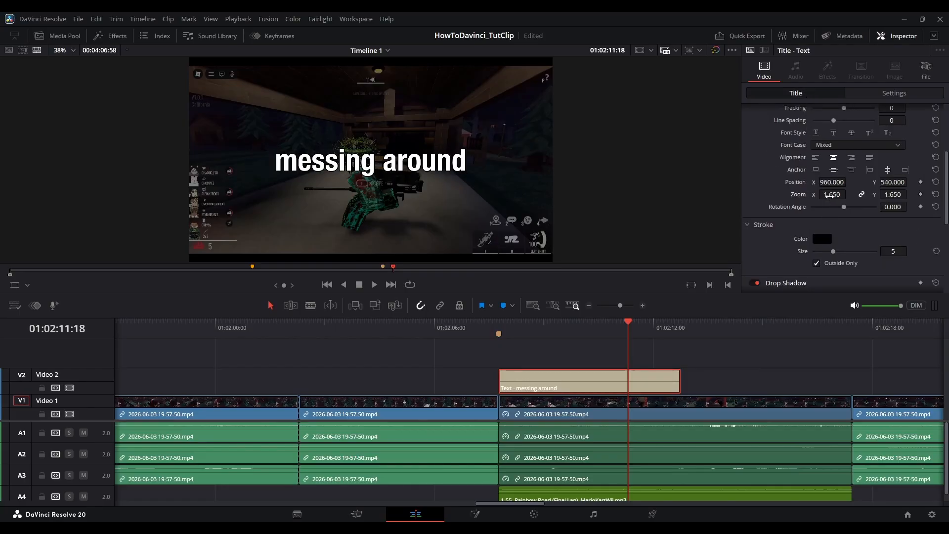
Try rotating the title to about -6.3 and turning off the stroke's Outside Only option, and restore both settings
drag(893, 204, 890, 205)
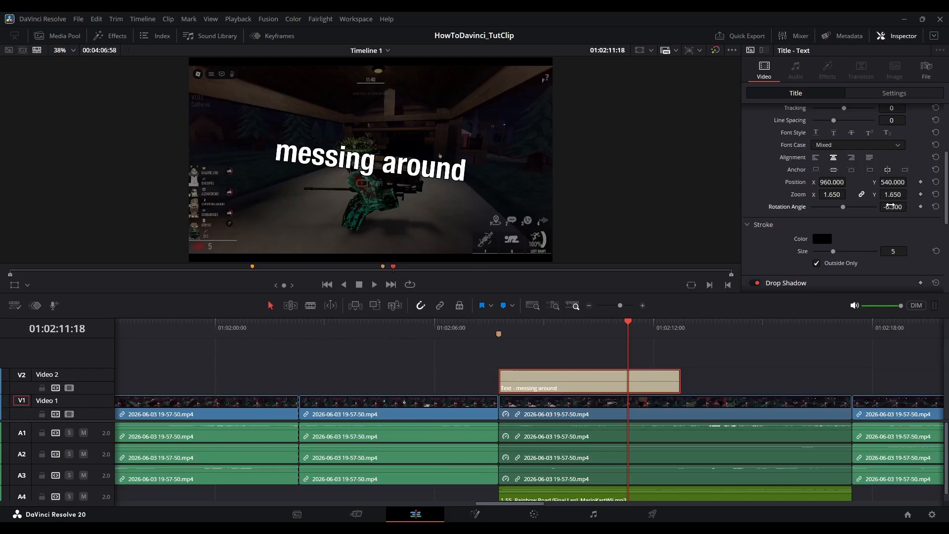
key(ctrl+z)
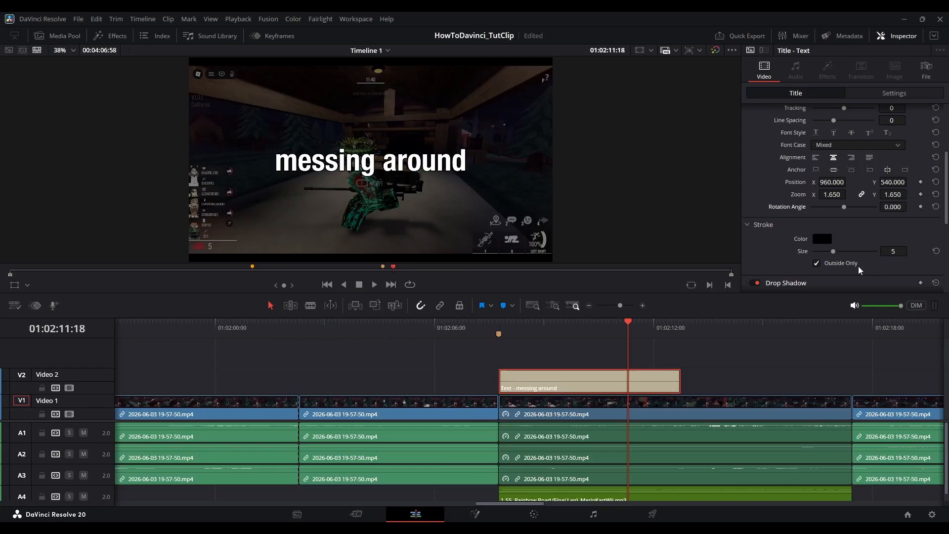
click(817, 264)
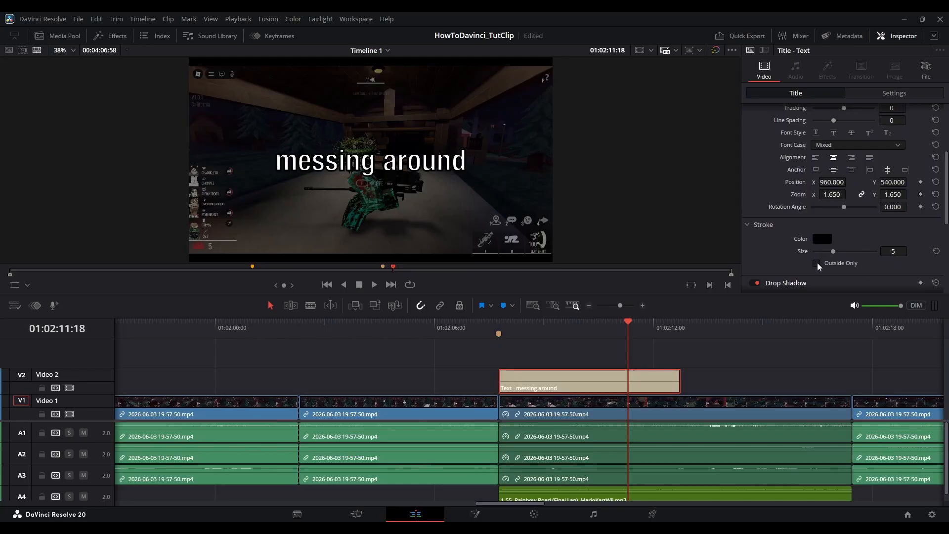
click(817, 264)
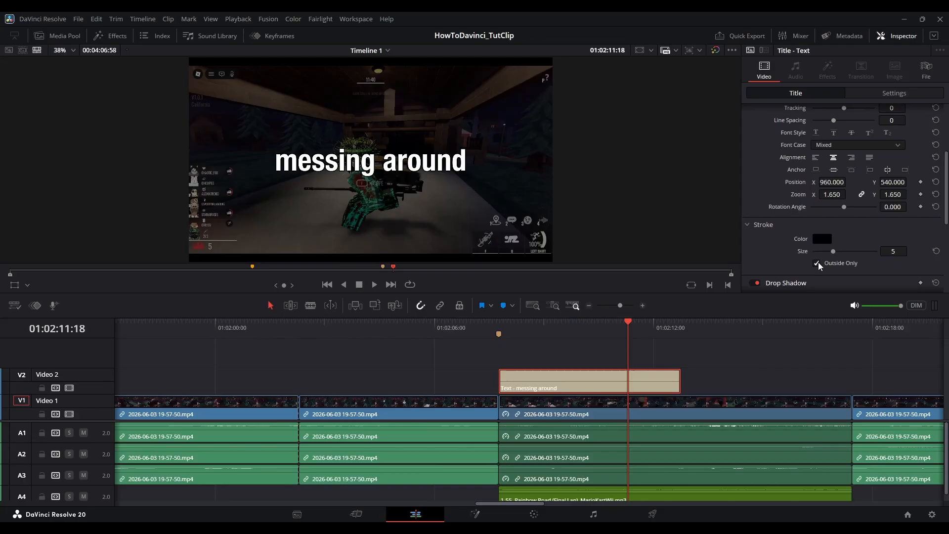
Try a red drop shadow with a Y offset of -28.000 and a different blur on the title, and undo these changes
scroll(841, 264, down, 3)
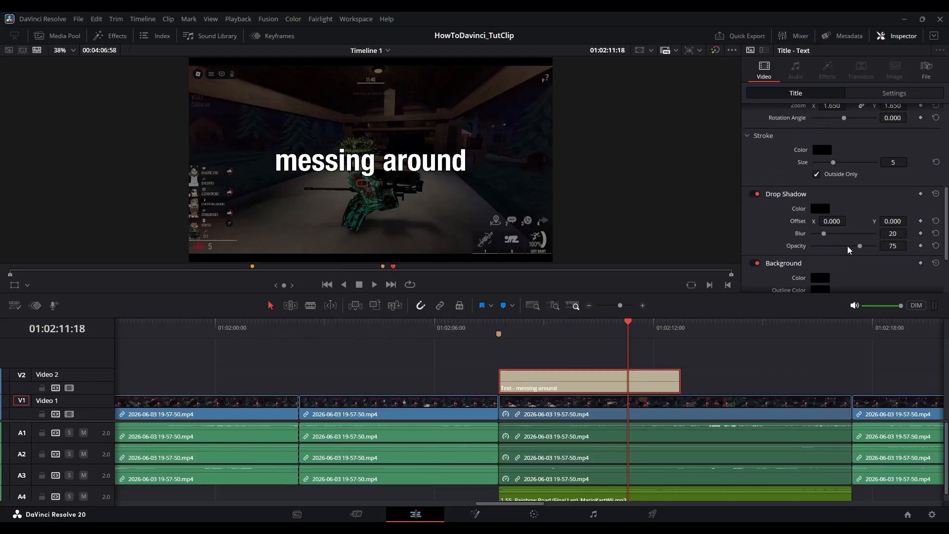
drag(898, 222, 909, 221)
click(819, 212)
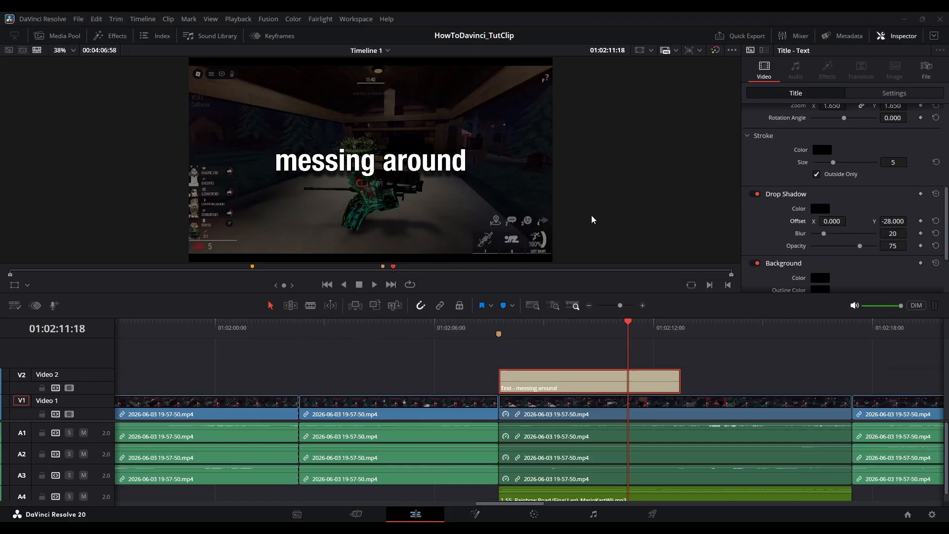
click(563, 189)
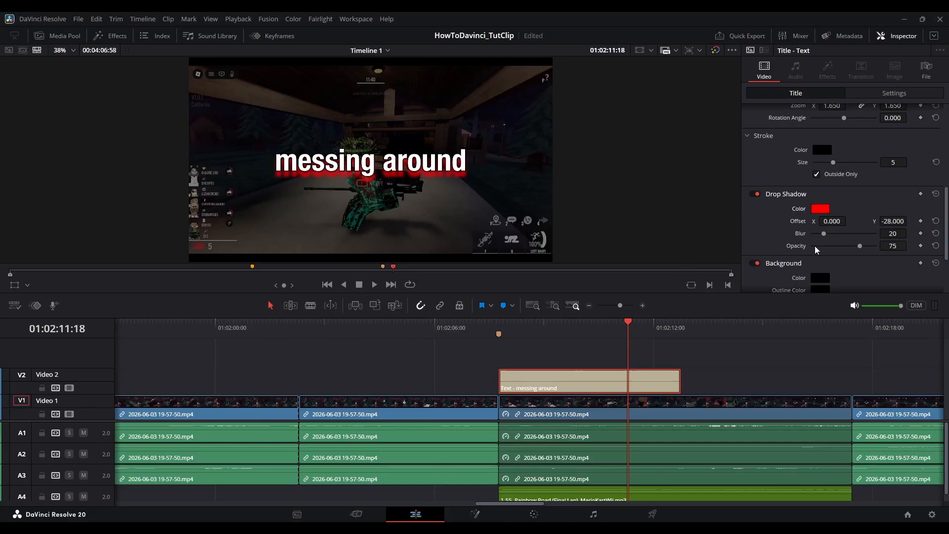
drag(824, 234, 839, 220)
key(ctrl+z)
key(ctrl+z)
key(ctrl+z)
key(ctrl+z)
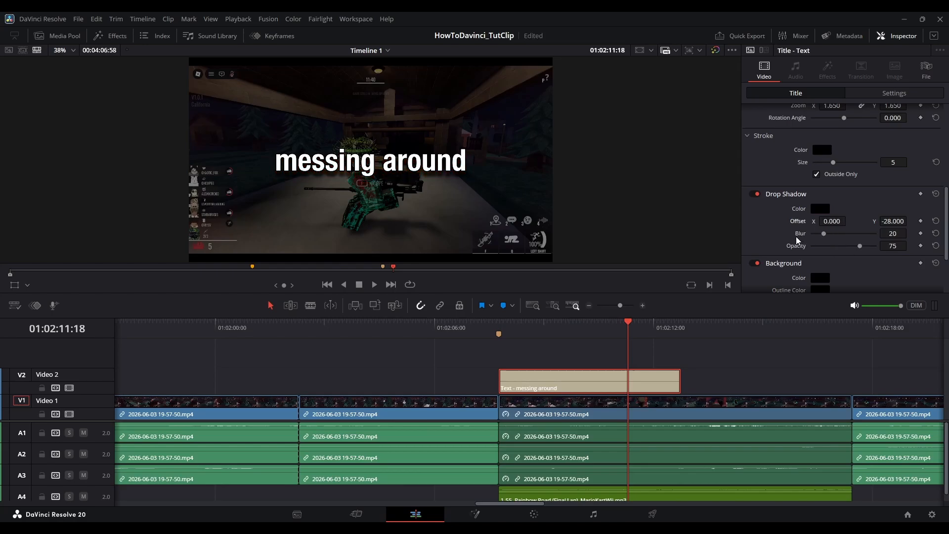
key(ctrl+z)
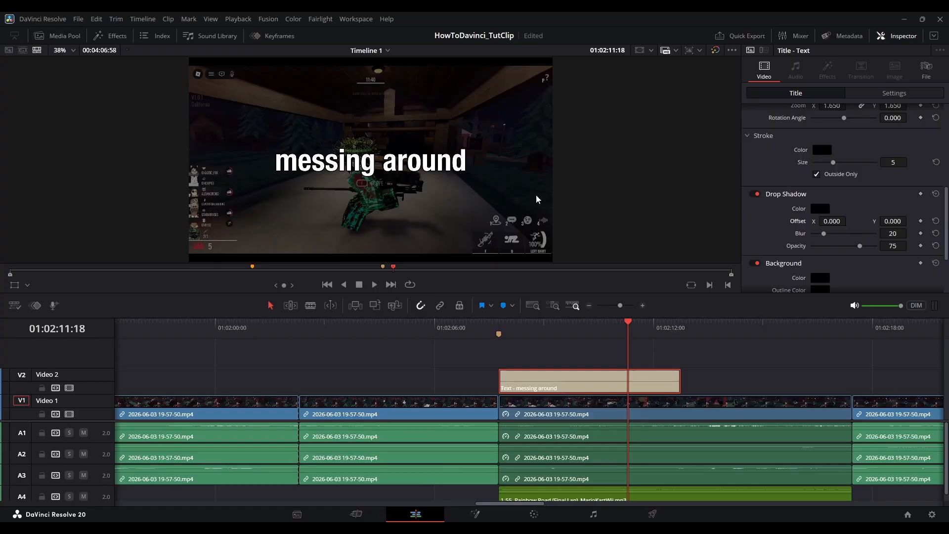
Turn off the title's drop shadow and save the project
key(ctrl+s)
drag(898, 221, 900, 220)
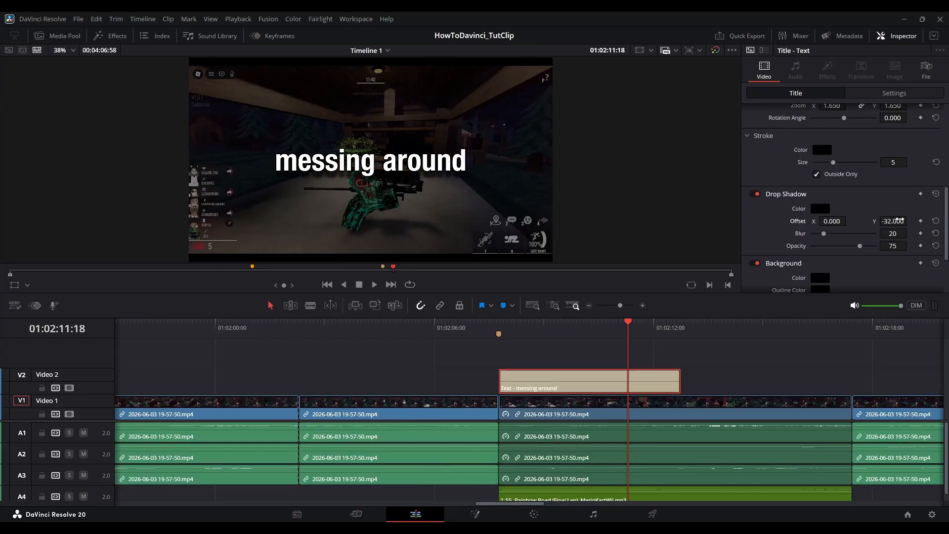
click(753, 194)
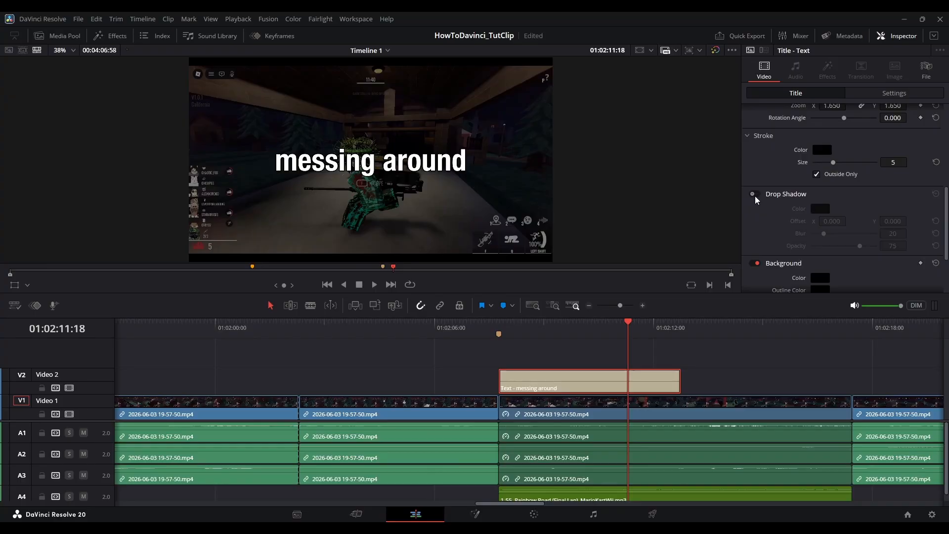
scroll(762, 245, down, 3)
key(ctrl+s)
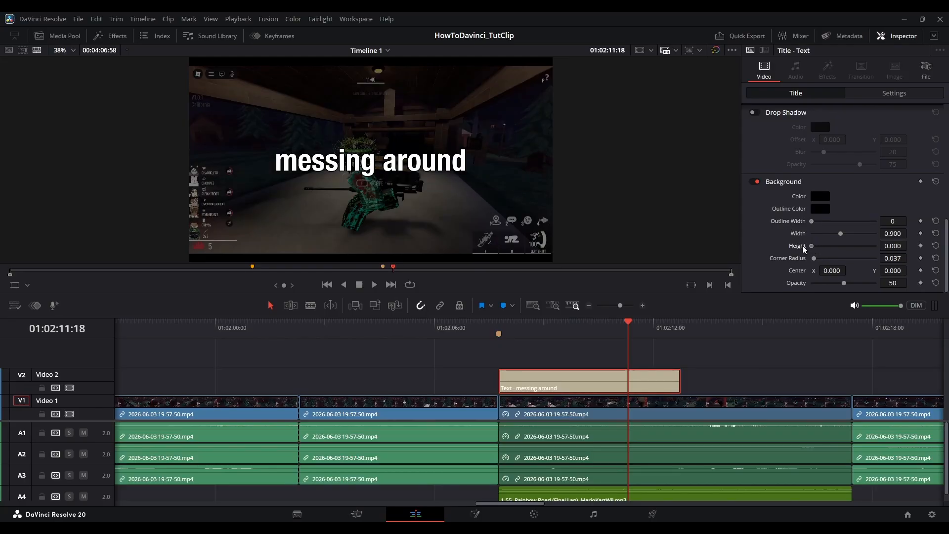
Give the title a white background with a width of 0.748 and a height of 0.305
drag(812, 251, 837, 236)
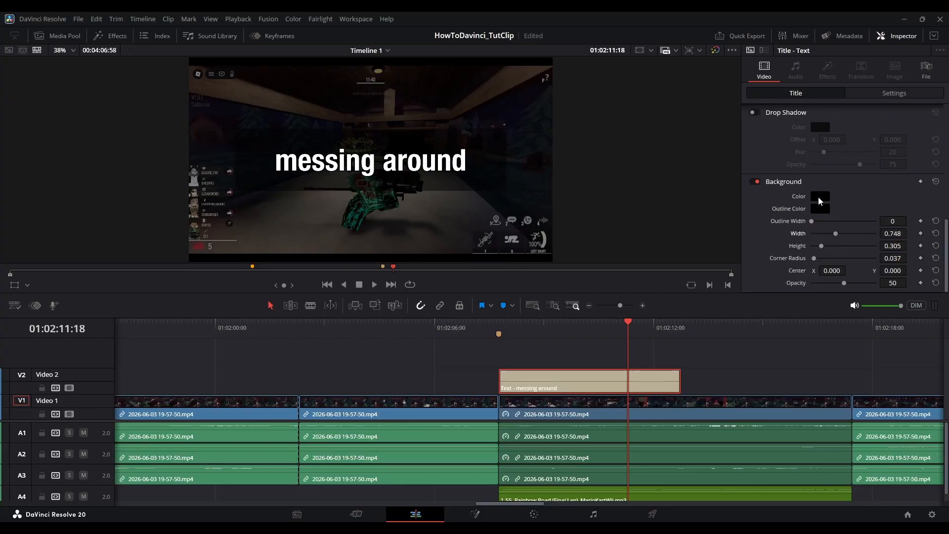
click(564, 167)
click(581, 172)
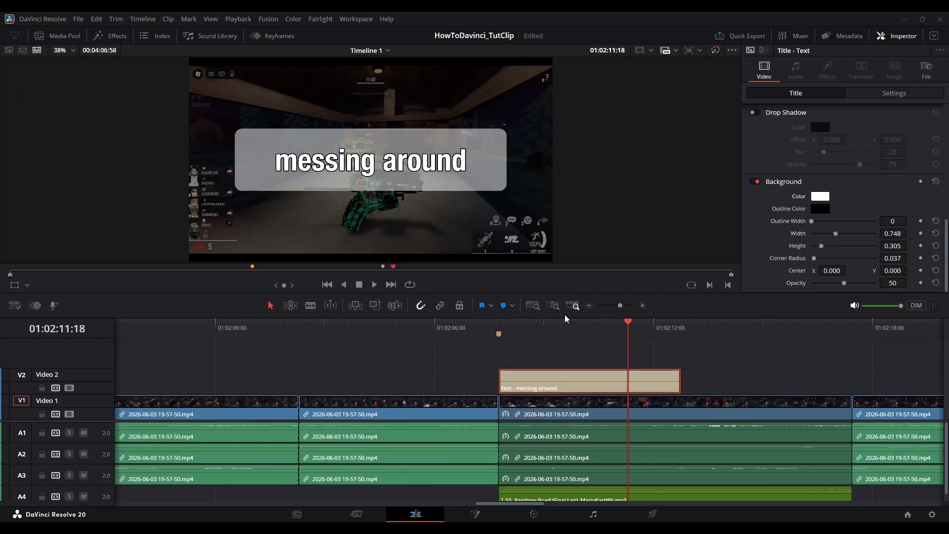
click(565, 338)
Set the title background's outline width to 14, center X to 37.000 and opacity to 100, and try another corner radius
drag(812, 221, 842, 221)
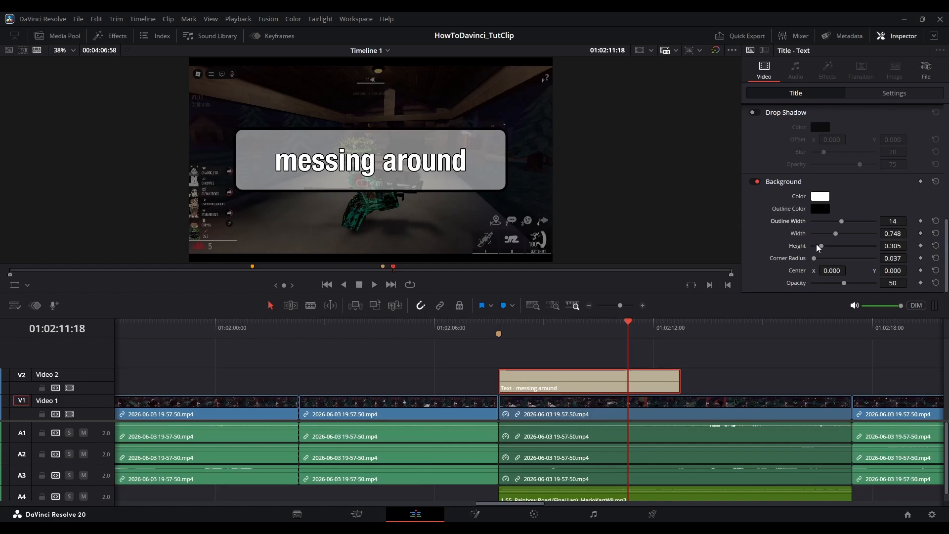
drag(831, 270, 864, 289)
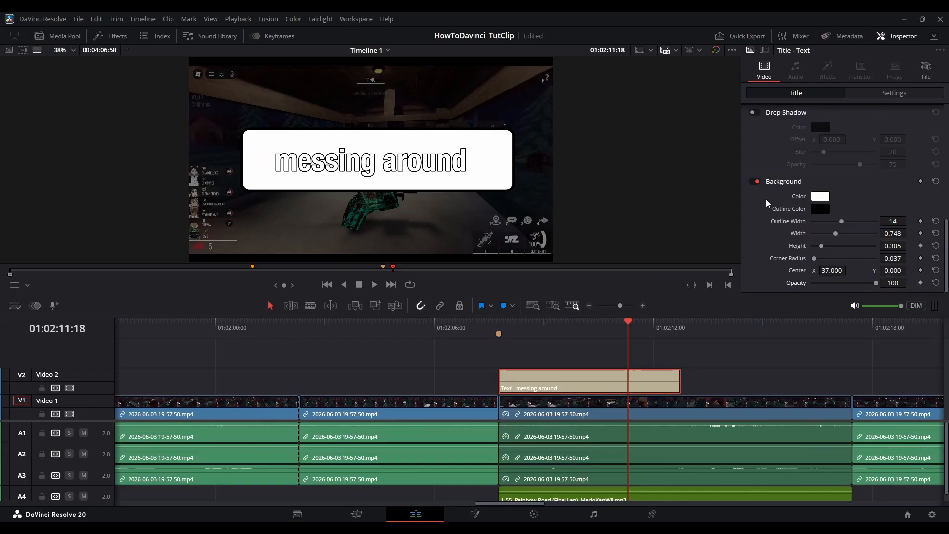
key(ctrl+s)
drag(814, 258, 615, 263)
Undo the background edits, leave the title's background turned off, and save the project with the title's transform settings open
key(ctrl+z)
key(ctrl+z)
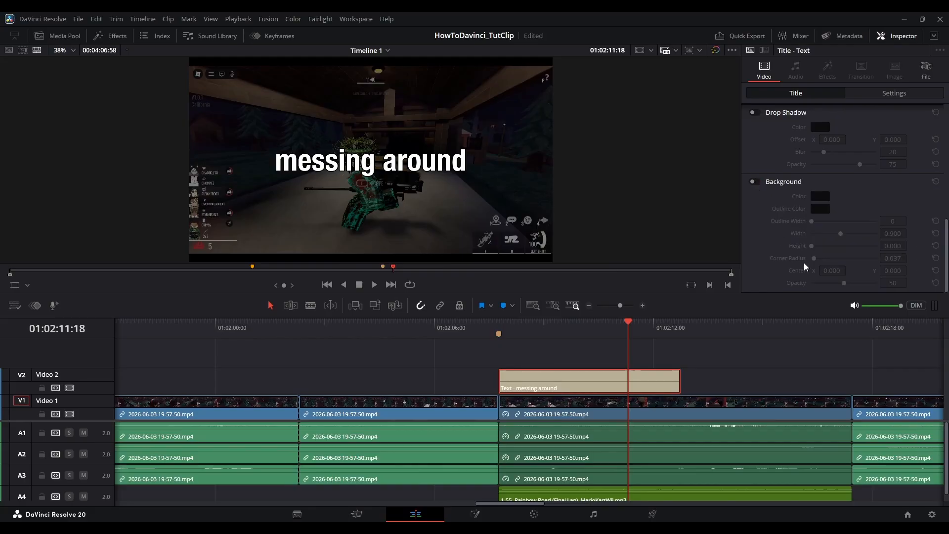
click(860, 93)
key(ctrl+s)
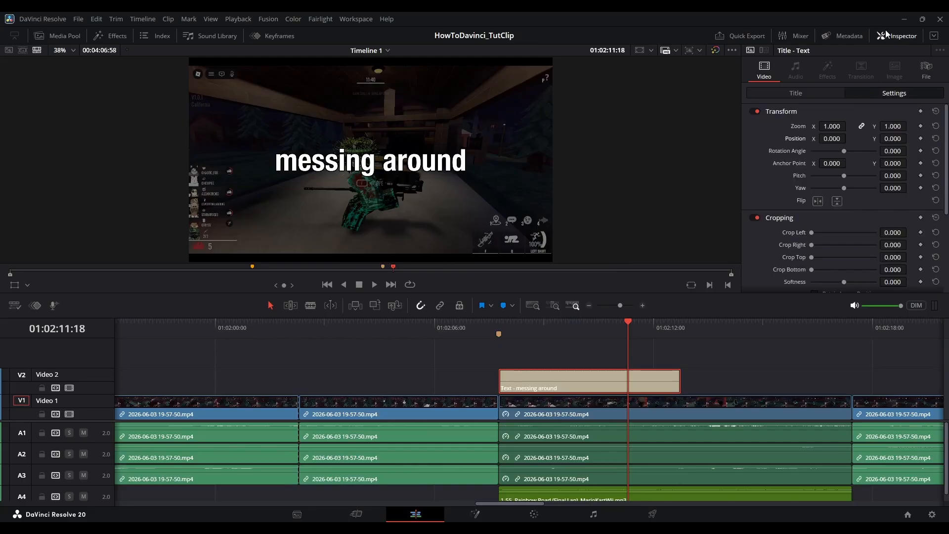
Extend the title's end to the end of the gameplay clip beneath it, and play the section around the title
click(500, 332)
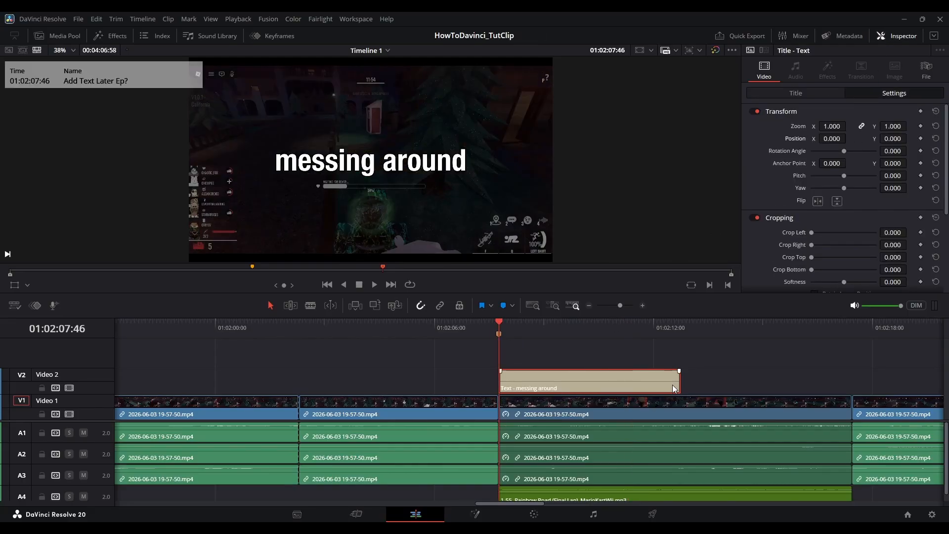
drag(673, 384, 844, 385)
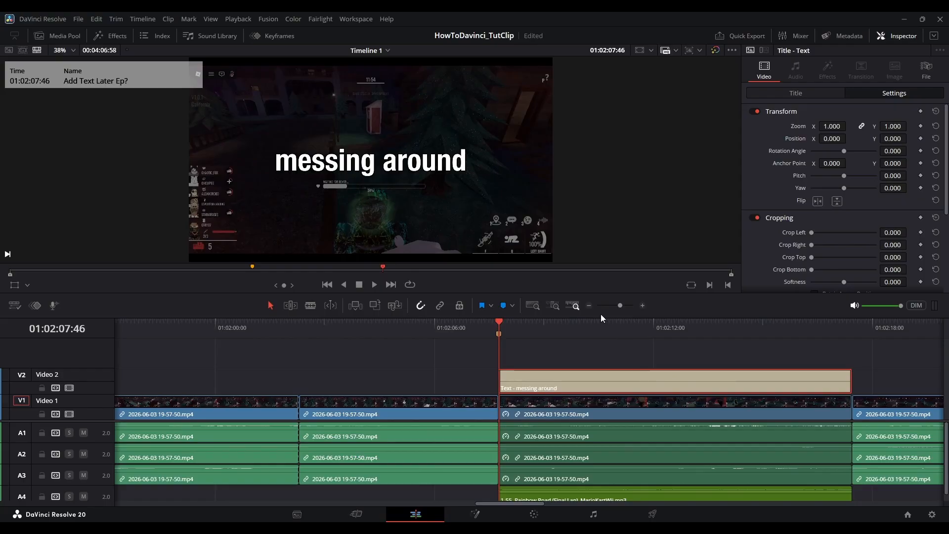
scroll(618, 305, down, 4)
click(513, 324)
key(space)
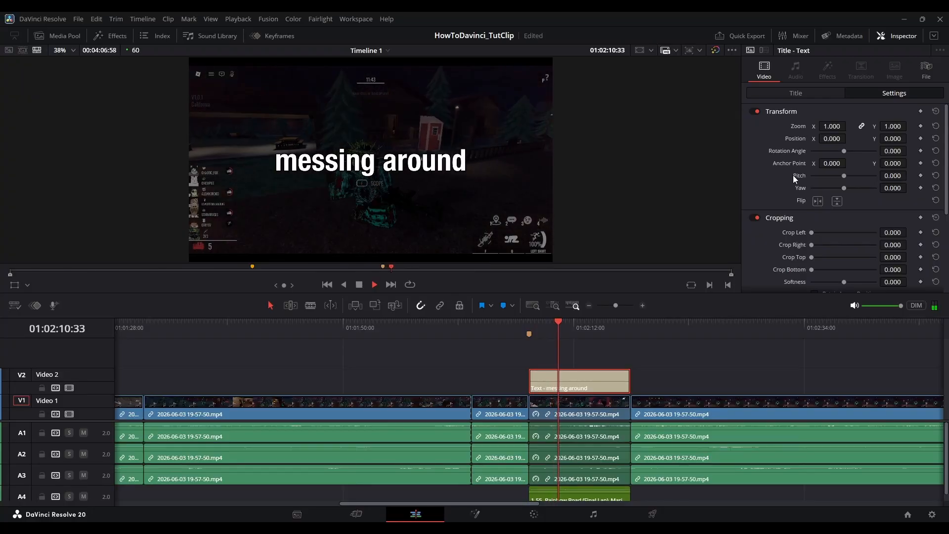
Split the "messing around" title at 01:02:12:34 and select its second part
click(900, 41)
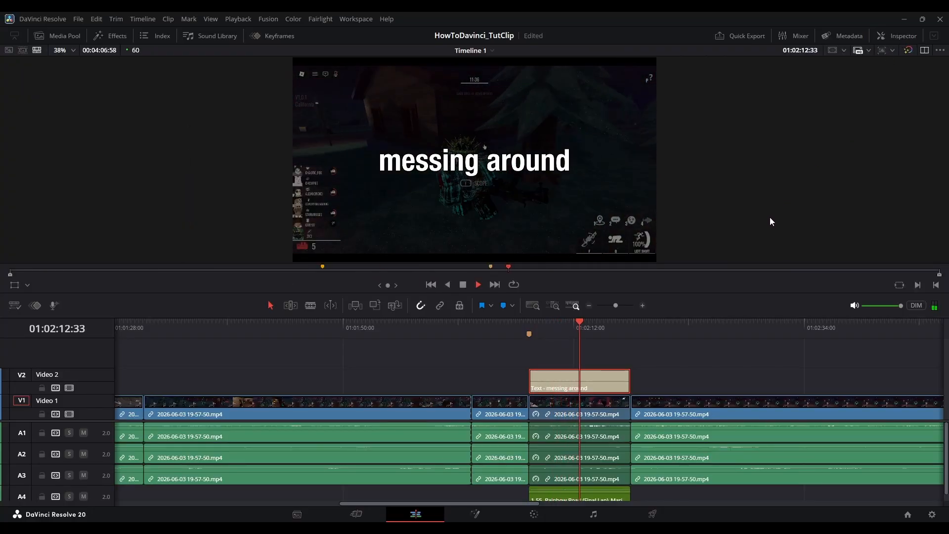
click(555, 331)
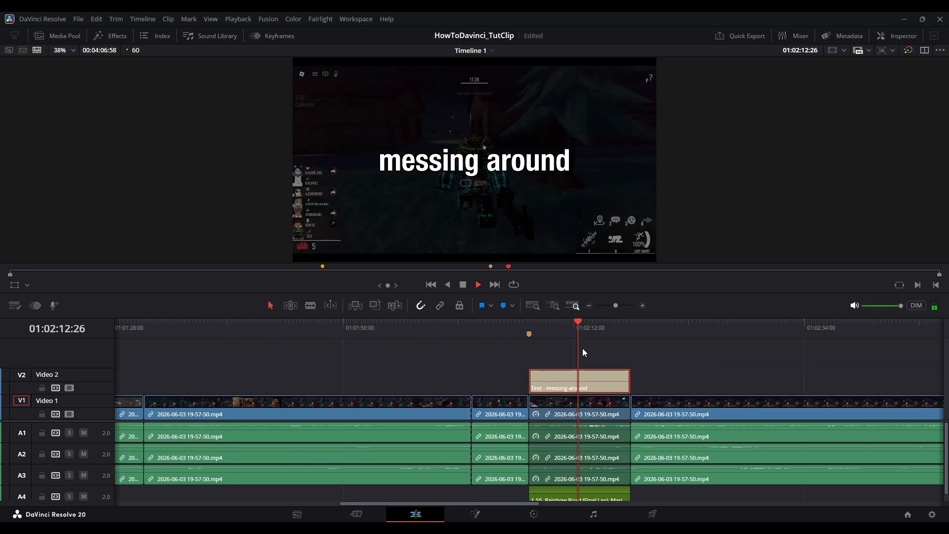
key(space)
key(ctrl+b)
click(601, 382)
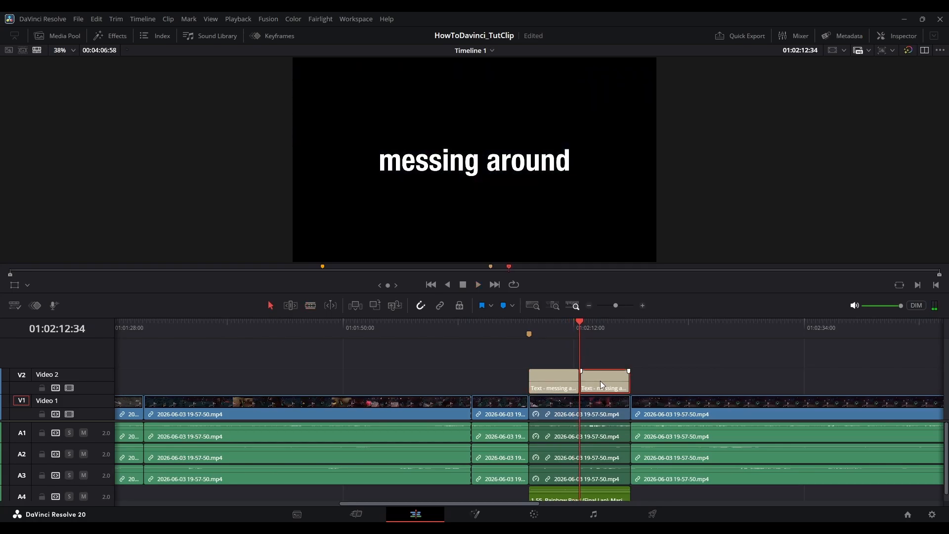
Change the text of the second title part to "idk man"
click(887, 38)
drag(850, 144, 670, 134)
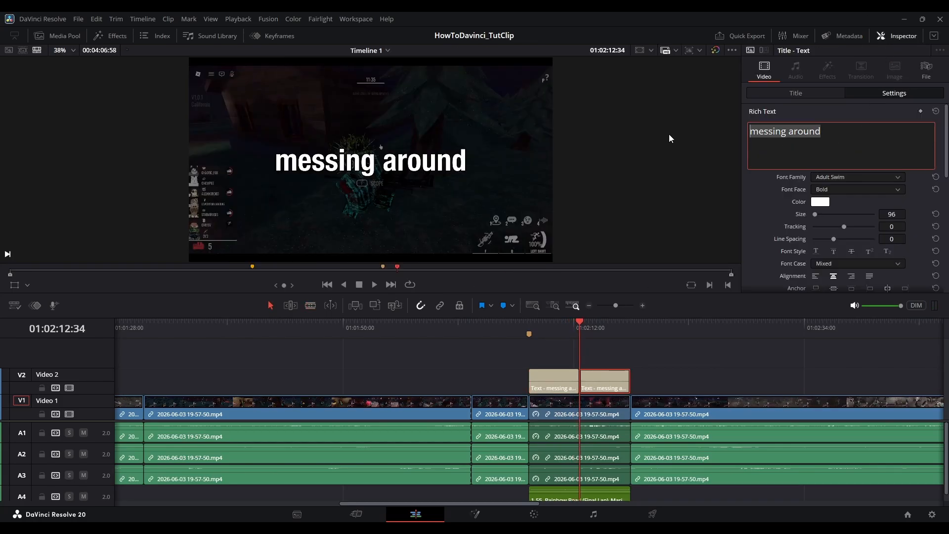
text(idk man)
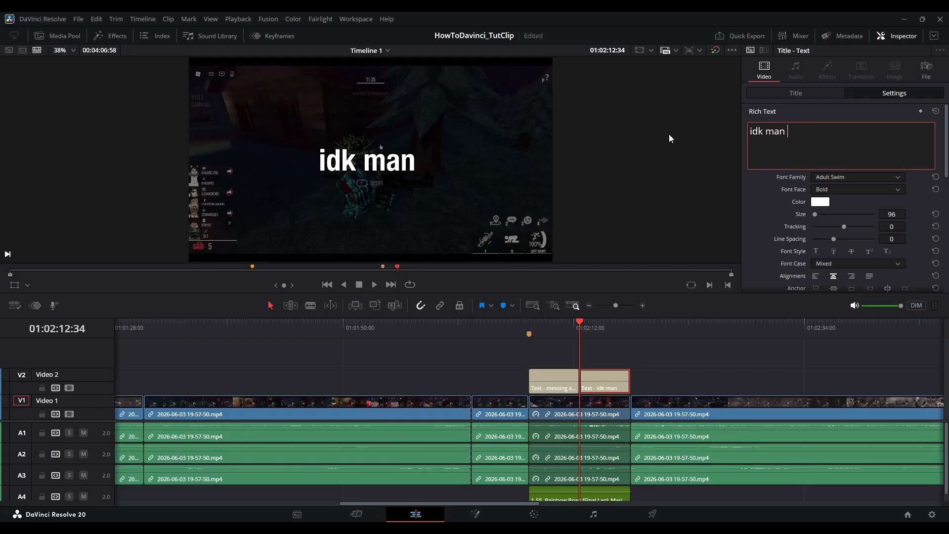
key(BackSpace)
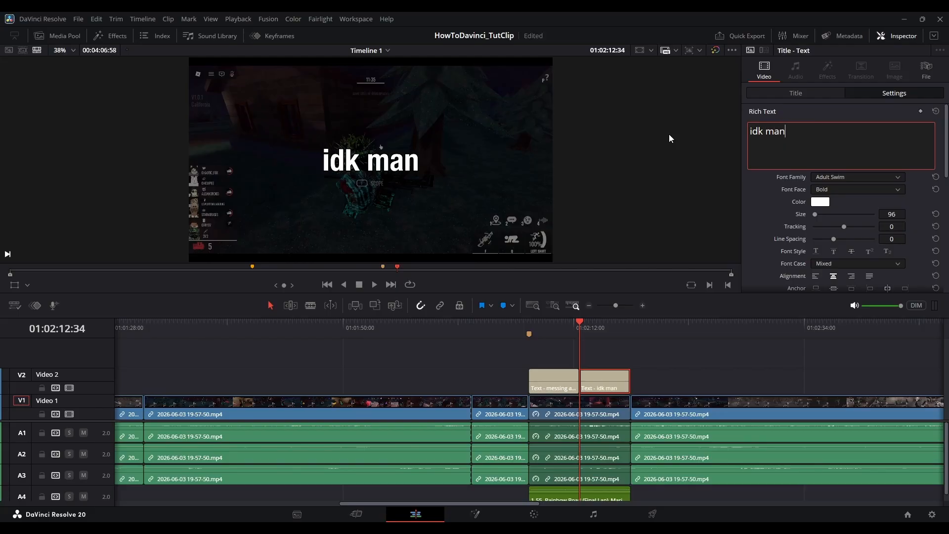
Play the section across the two titles to check the text change, running on into the following gameplay clip
click(574, 331)
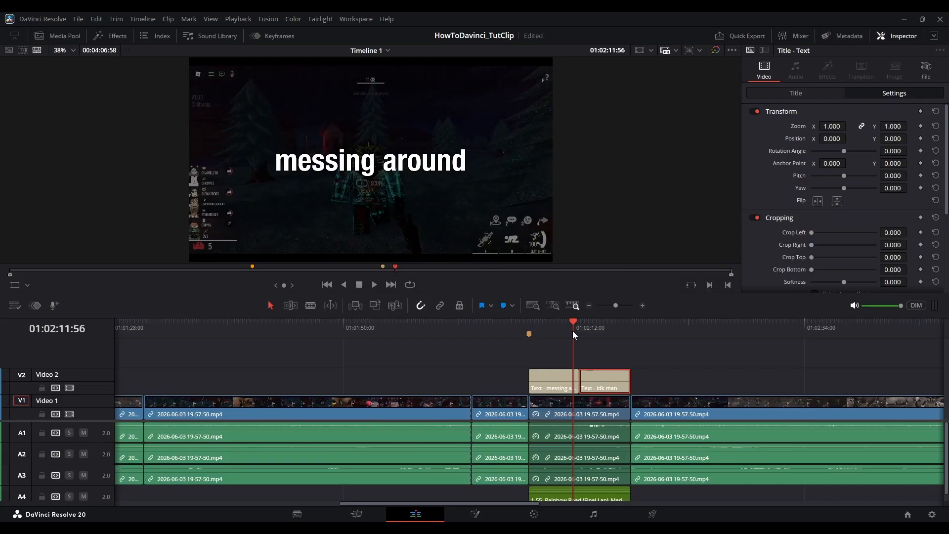
key(space)
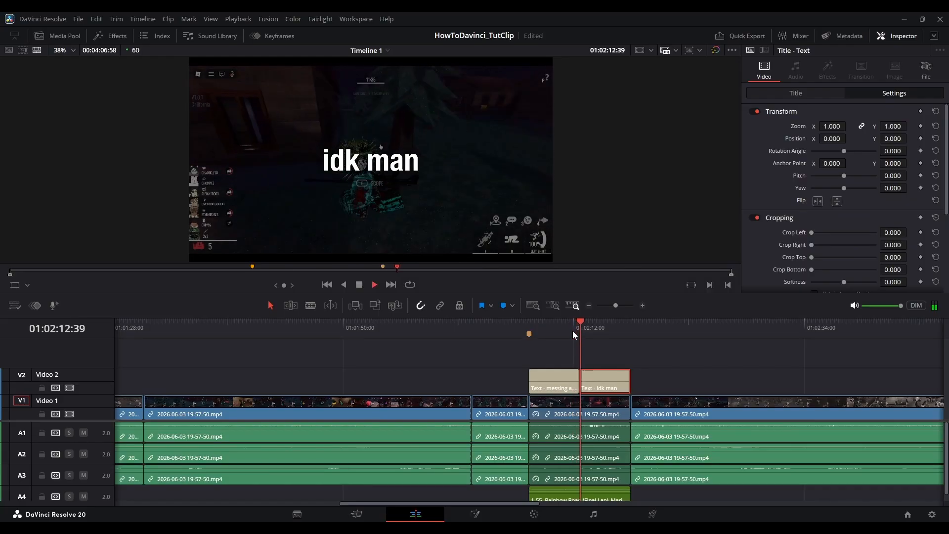
click(899, 36)
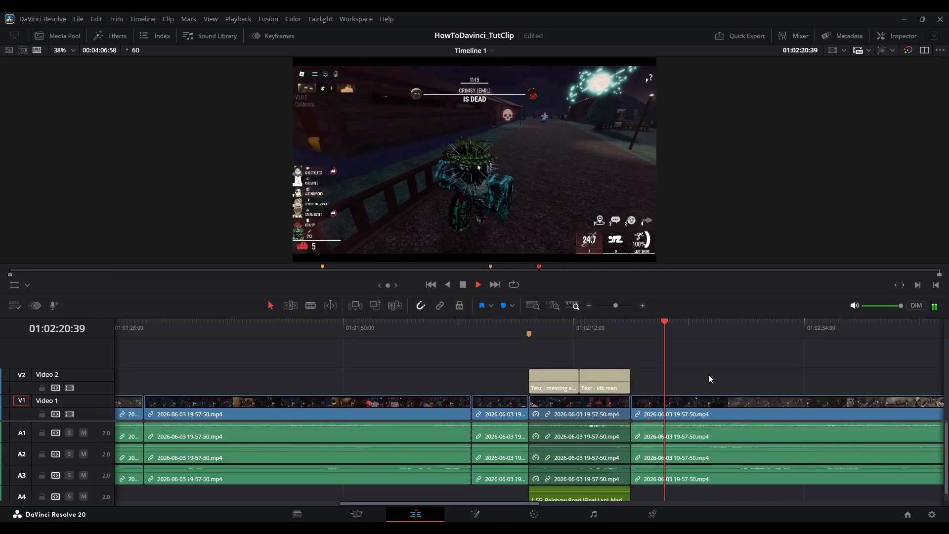
key(space)
Look through the gameplay clips before and after the titles for another section to edit
drag(616, 307, 609, 305)
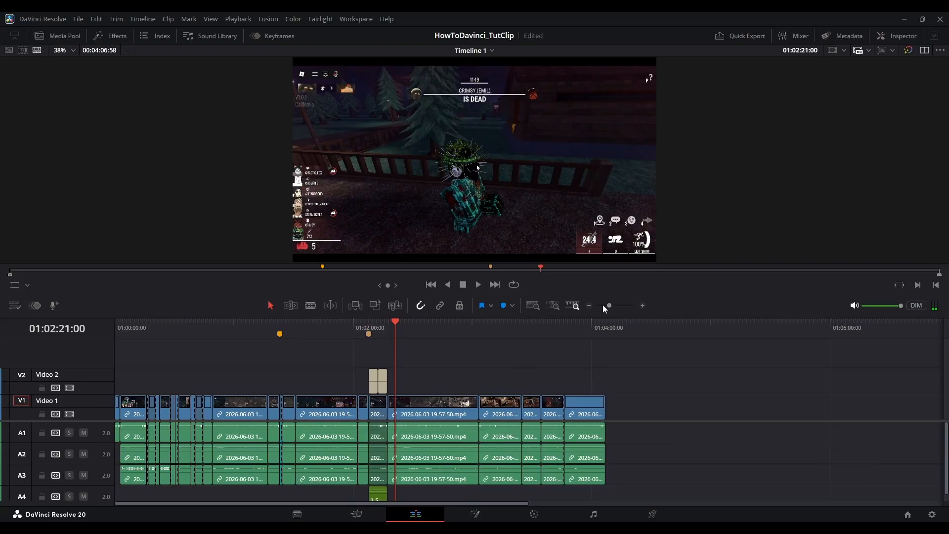
key(space)
key(space)
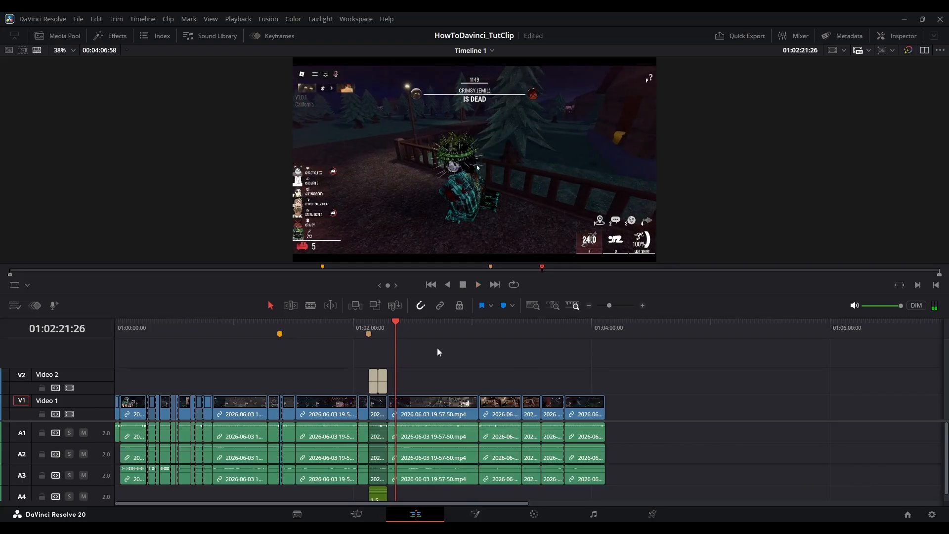
click(387, 329)
drag(609, 306, 613, 307)
click(785, 341)
key(space)
click(552, 338)
key(space)
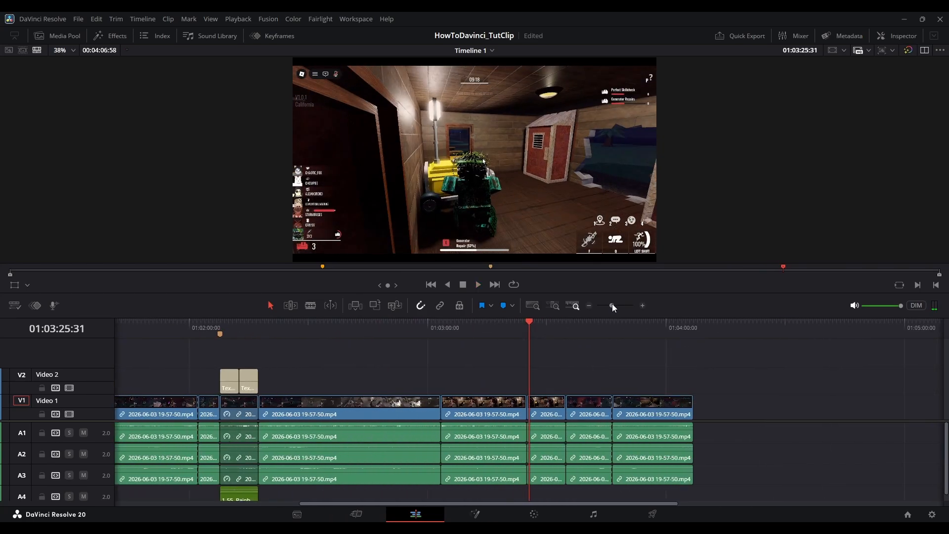
drag(388, 503, 246, 504)
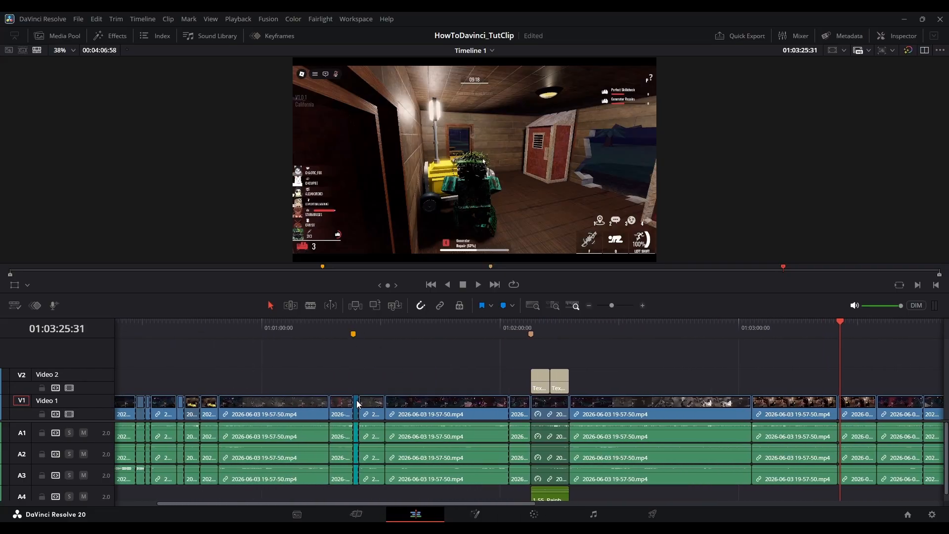
Play the timeline's opening from the start and stop the playhead at 01:00:04:38 on the character selection screen
drag(528, 331, 40, 331)
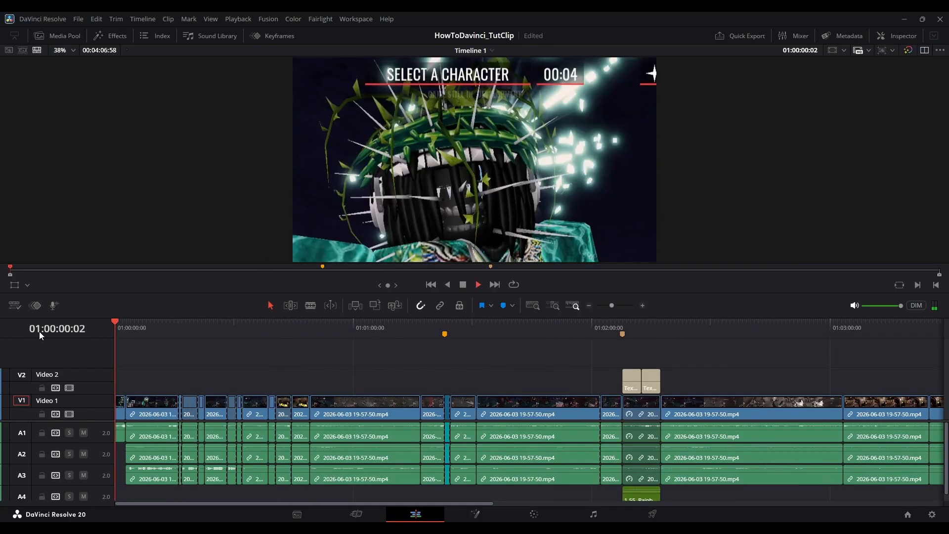
key(space)
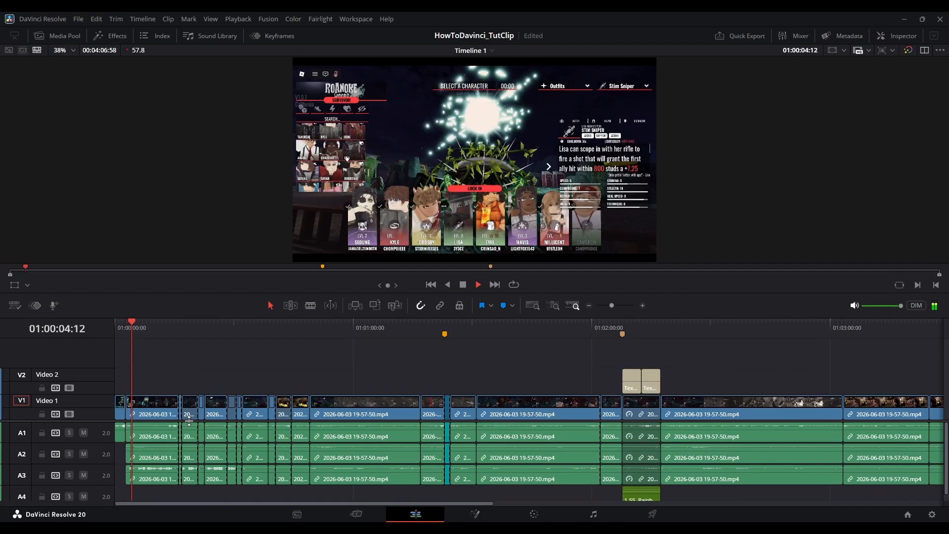
key(space)
click(127, 330)
key(space)
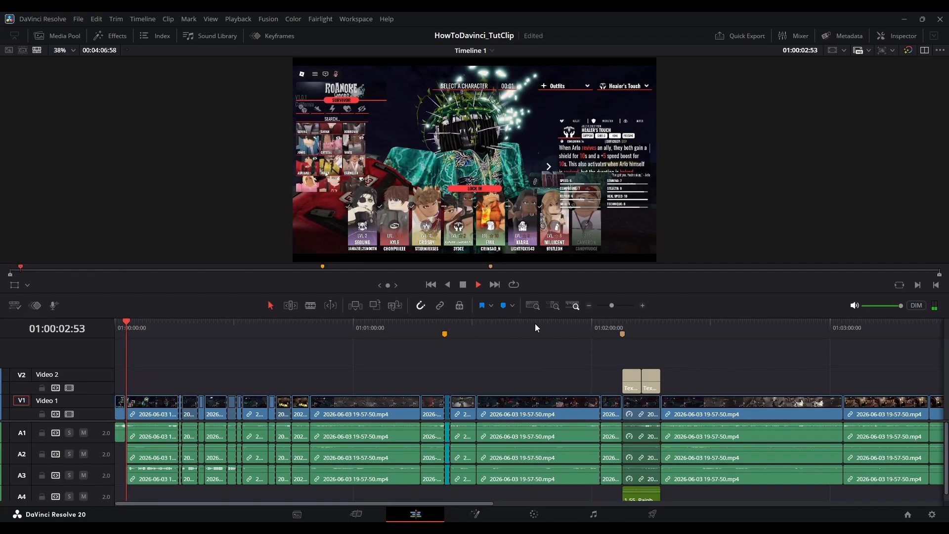
drag(612, 305, 626, 307)
key(space)
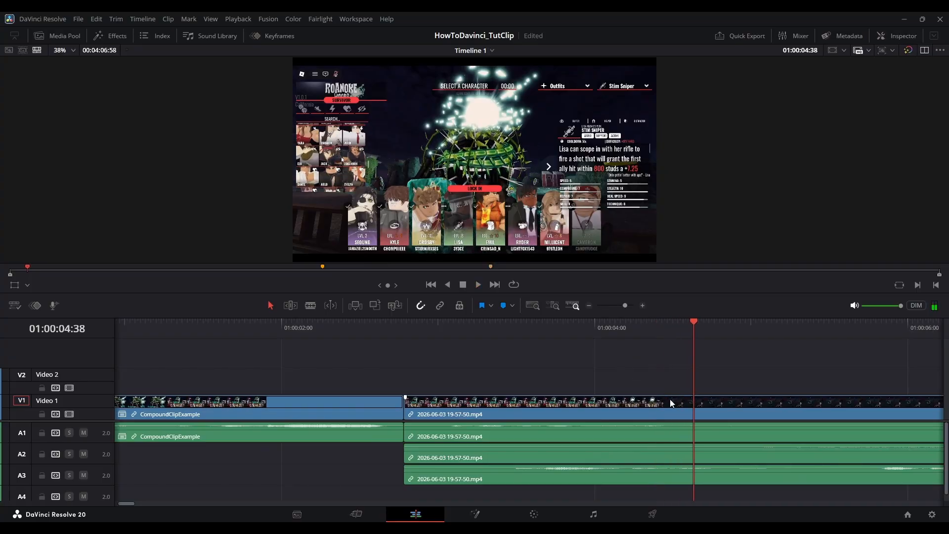
Split the opening gameplay clip at 01:00:04:38 and at about 01:00:05:50, and select the segment between the cuts
key(b)
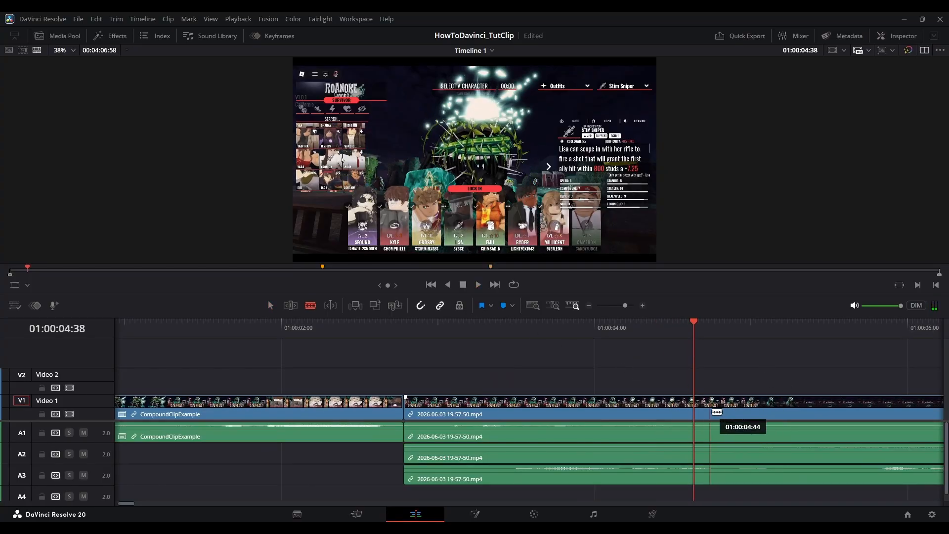
click(696, 411)
key(space)
key(space)
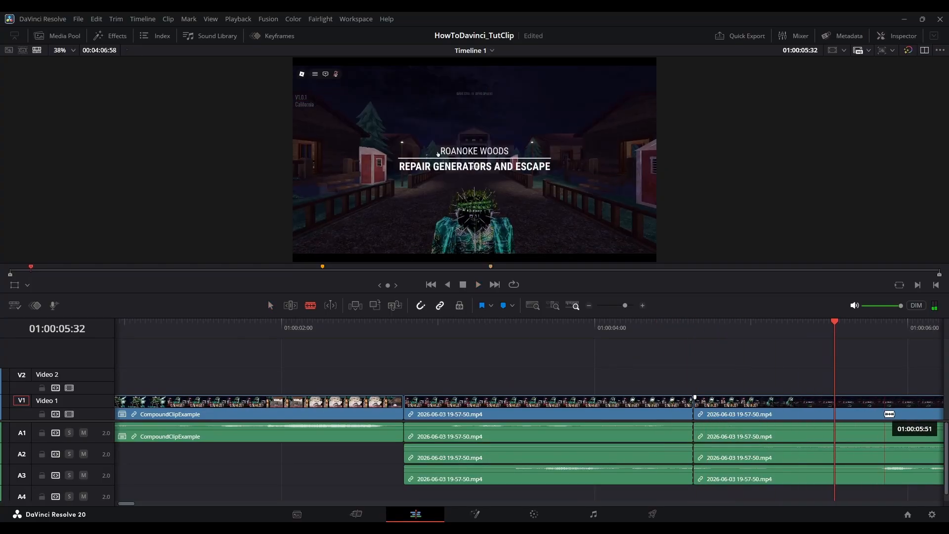
click(882, 414)
key(a)
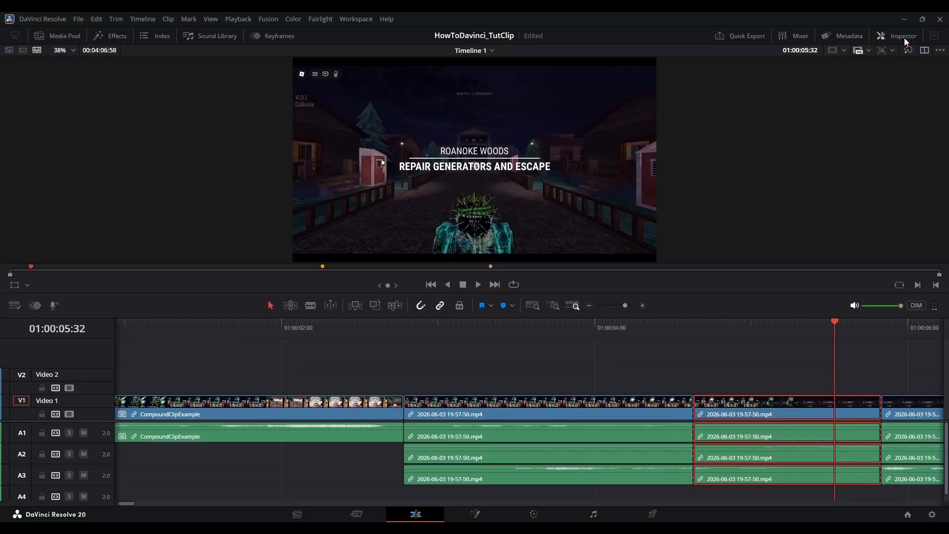
Turn the segment between the two cuts into a freeze frame of the image at 01:00:04:38
click(697, 327)
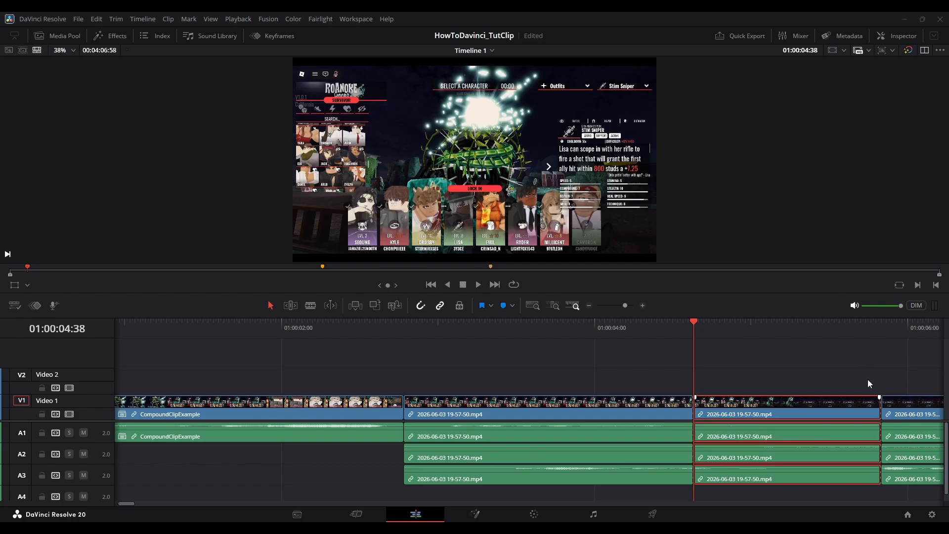
key(shift+r)
drag(625, 306, 627, 306)
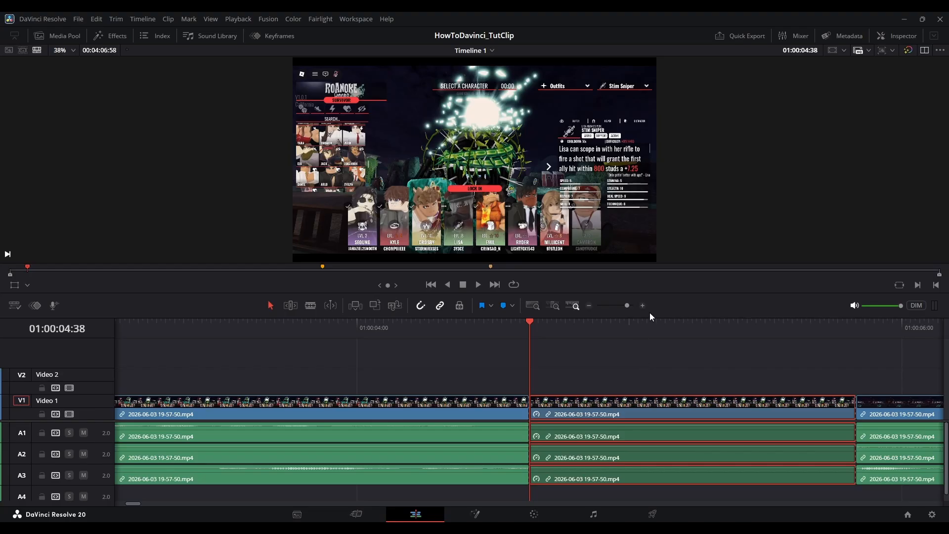
drag(627, 306, 623, 308)
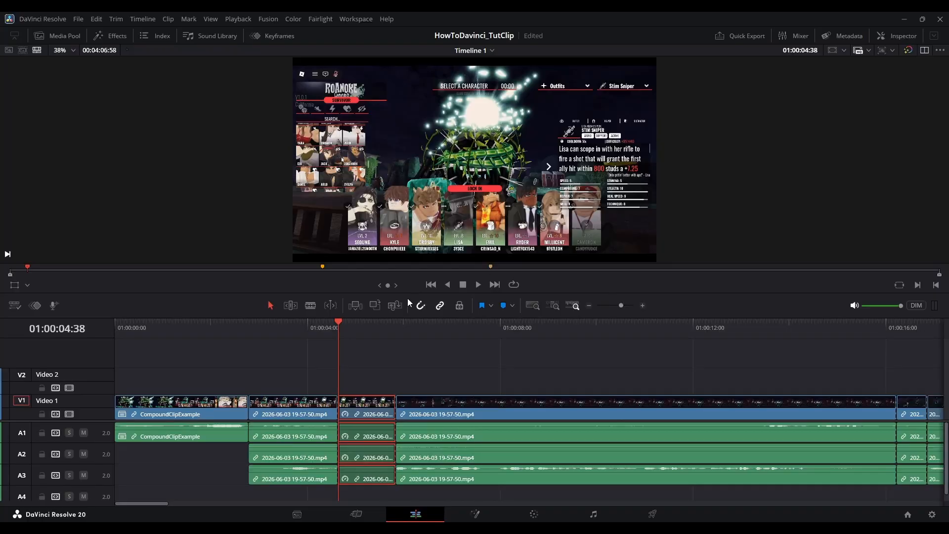
click(400, 365)
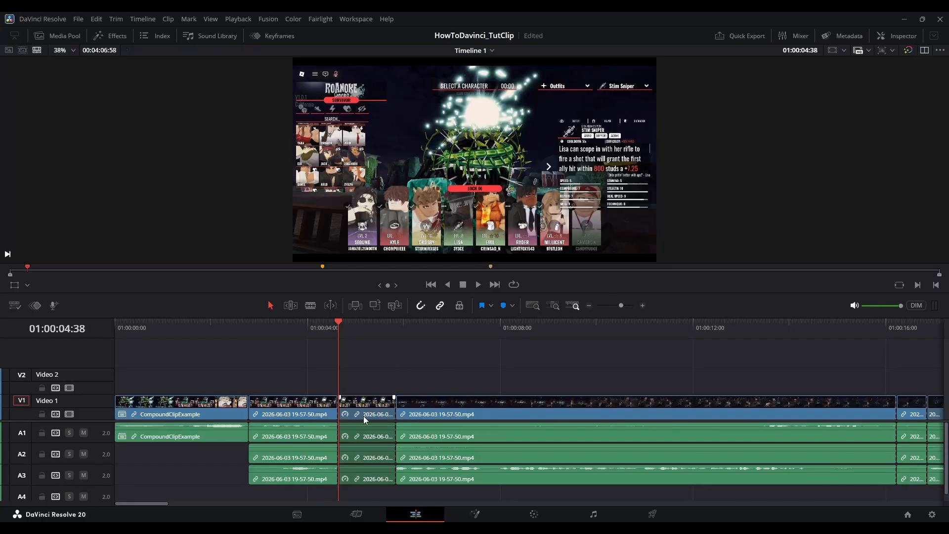
Add oh-no-no-no-no-laugh.mp3 to audio track 4 and move it earlier so its laugh lines up with the freeze frame's start
click(384, 427)
click(449, 491)
scroll(919, 449, down, 1)
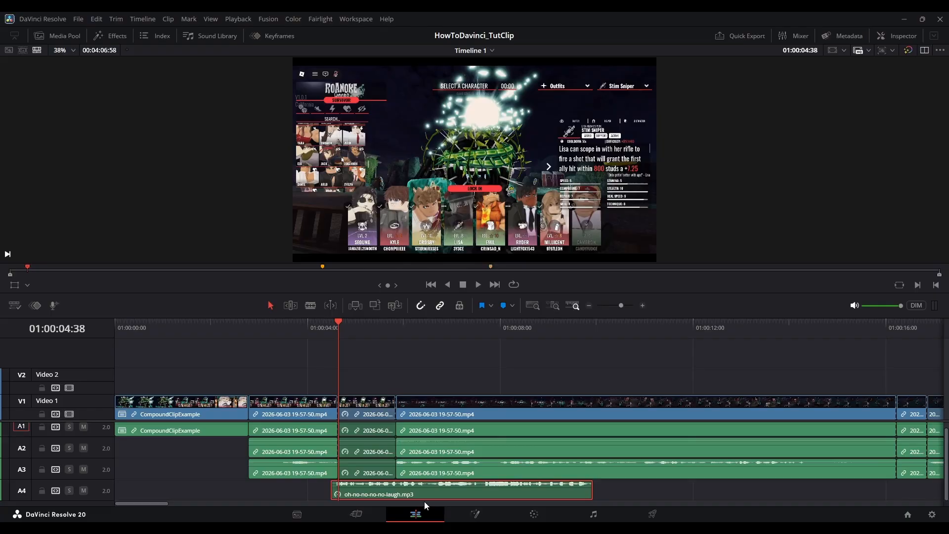
drag(424, 501, 326, 493)
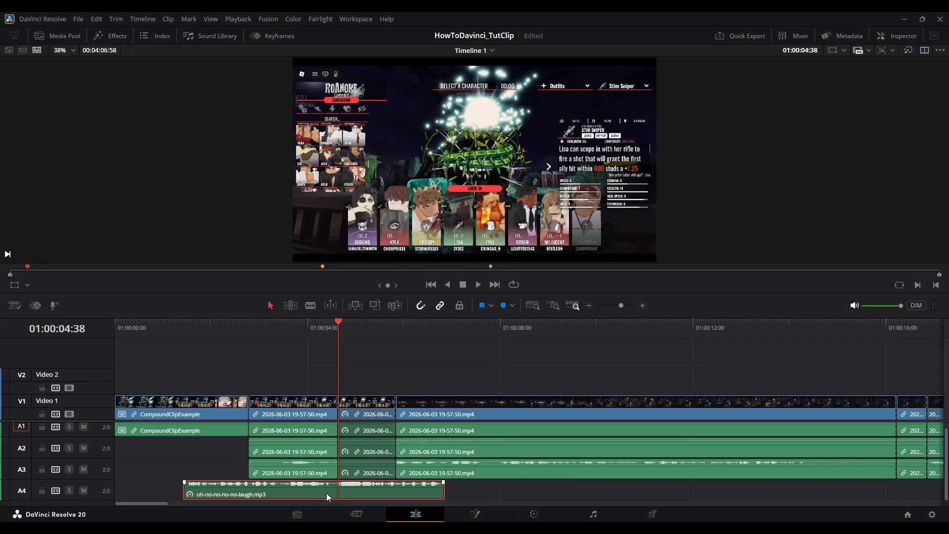
Split the laugh sound at the freeze frame's start and delete the part before the cut
key(b)
click(337, 491)
key(a)
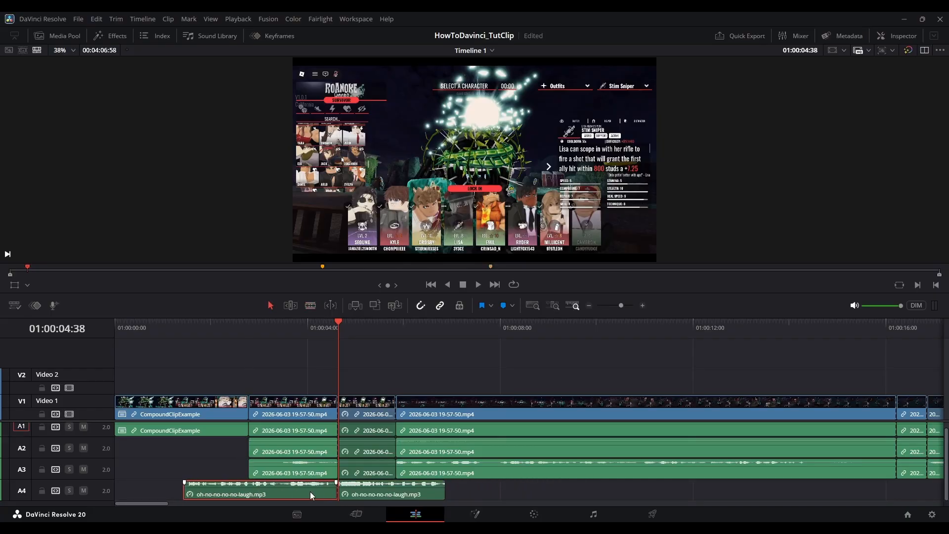
click(310, 492)
key(Delete)
Try trimming the laugh sound's end to the freeze frame's end, play it, and undo the trim while keeping the front part deleted
drag(447, 496, 395, 494)
key(space)
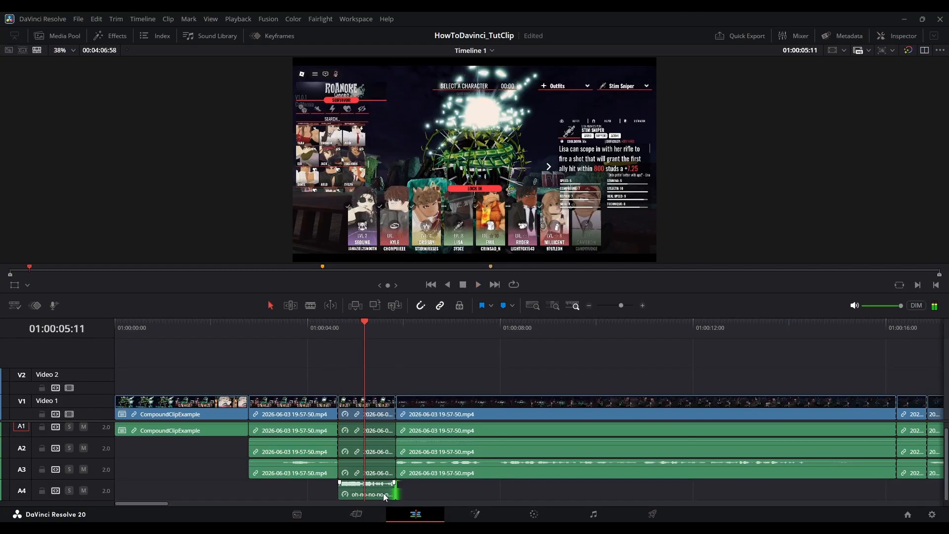
key(ctrl+z)
key(ctrl+z)
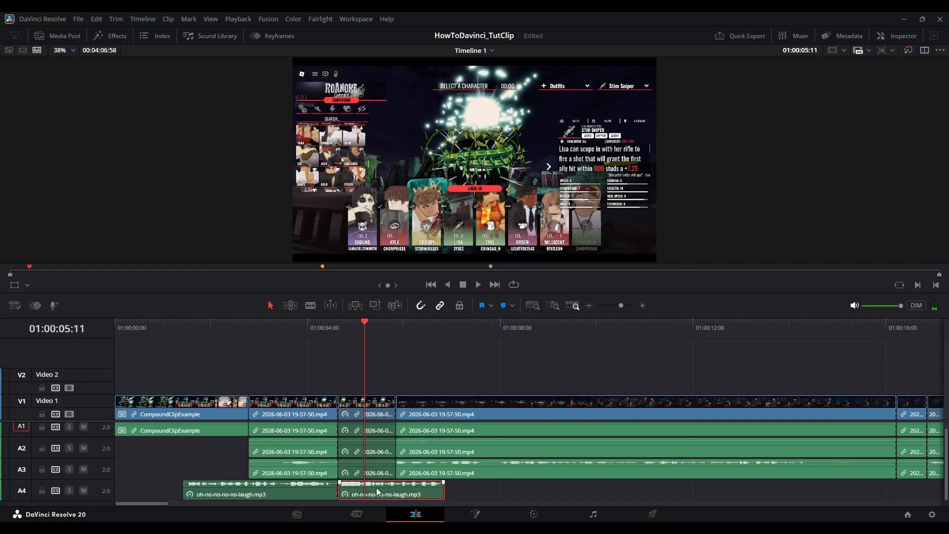
key(ctrl+shift+z)
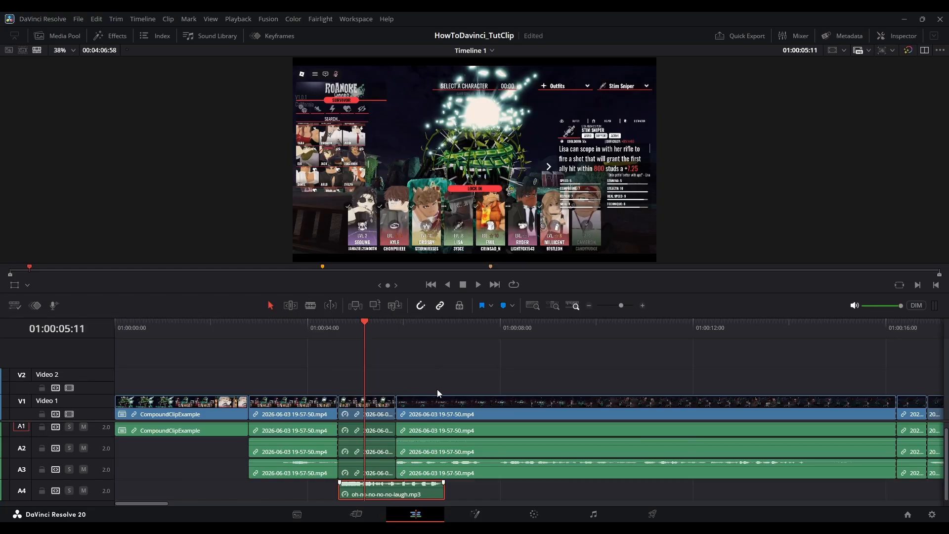
Save the project and open the laugh sound's pitch Semi Tones value for editing
key(ctrl+s)
click(898, 36)
click(894, 185)
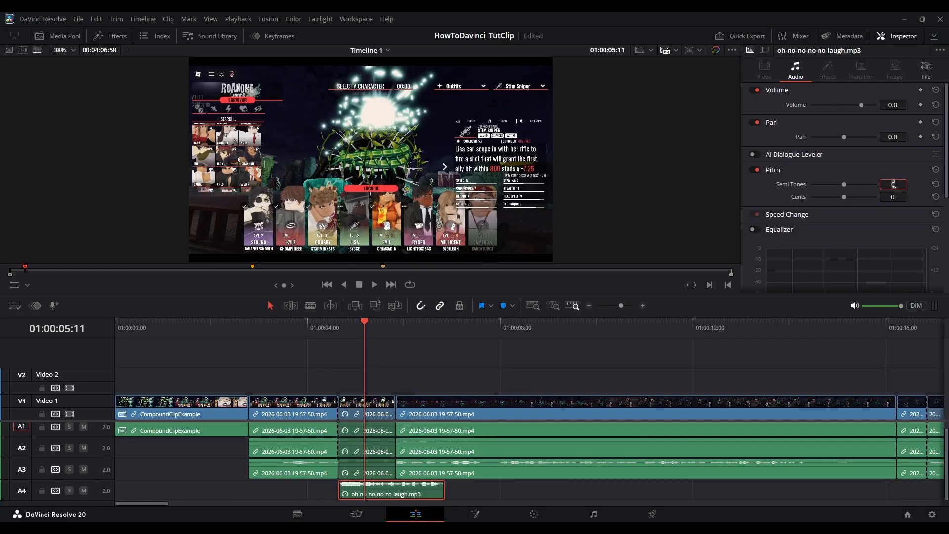
drag(894, 184, 894, 184)
Trim the laugh sound's end to the end of the freeze frame and save the project
drag(443, 492, 396, 492)
click(431, 488)
click(443, 494)
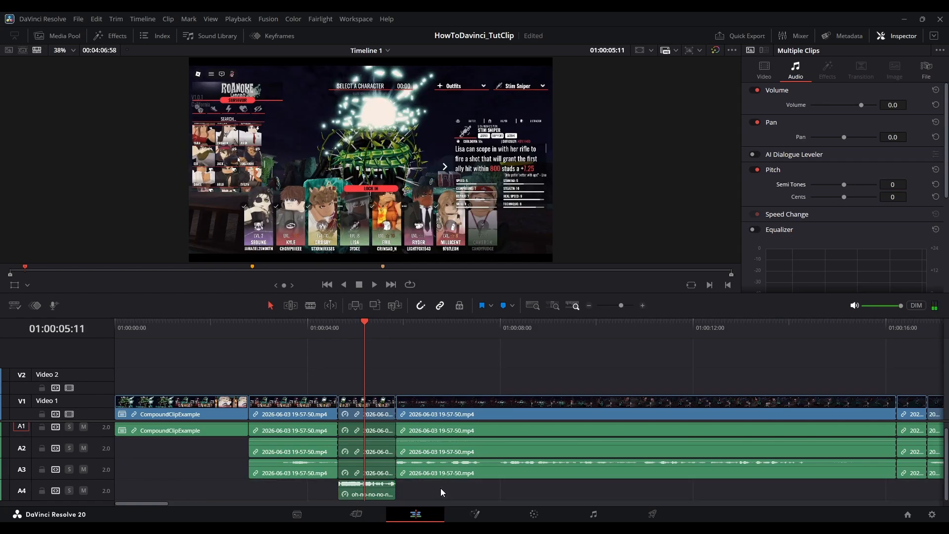
key(ctrl+s)
Play the freeze frame with its laugh sound, then return the playhead to the freeze frame
click(330, 333)
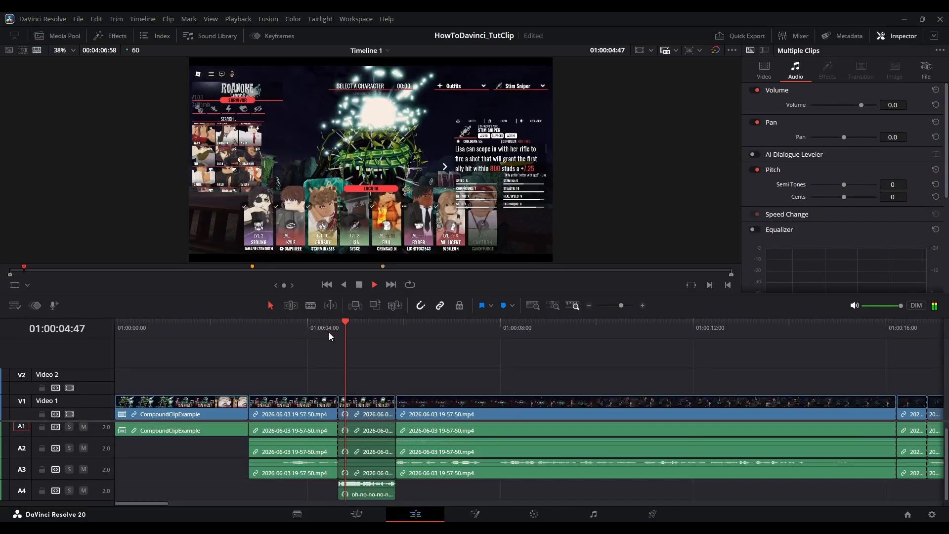
click(435, 417)
key(space)
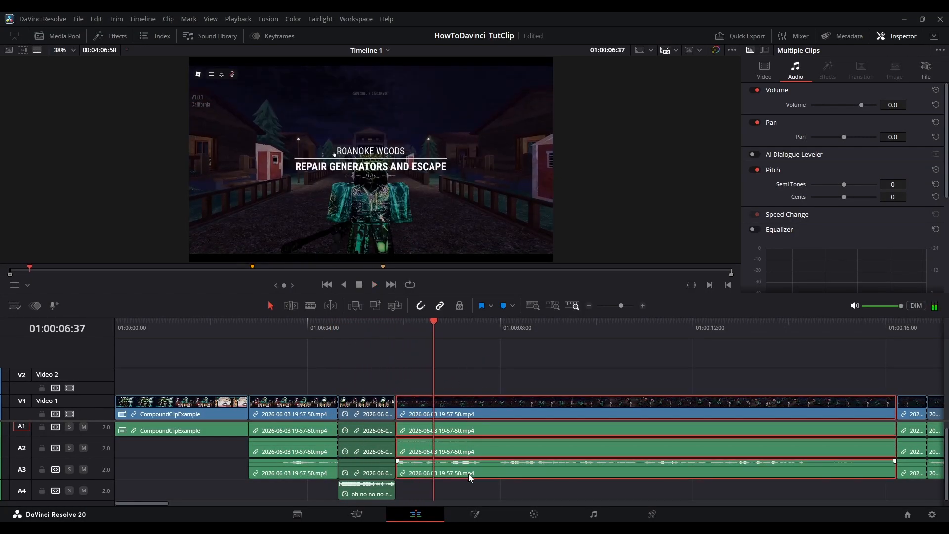
click(354, 333)
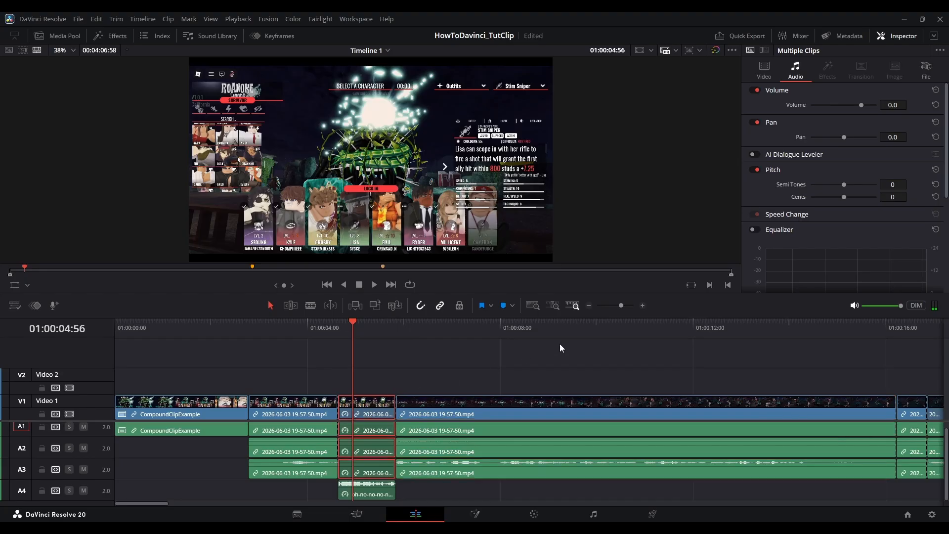
Paste the copied text title on Video 2 above the freeze frame, trim its end to match, and select it with the playhead over it
mouse_move(621, 306)
mouse_down()
mouse_move(612, 306)
mouse_move(621, 307)
mouse_up()
click(510, 387)
drag(515, 327, 497, 328)
key(ctrl+v)
mouse_move(622, 305)
mouse_down()
mouse_move(613, 306)
mouse_move(623, 305)
mouse_up()
drag(529, 381, 227, 381)
click(143, 327)
click(160, 383)
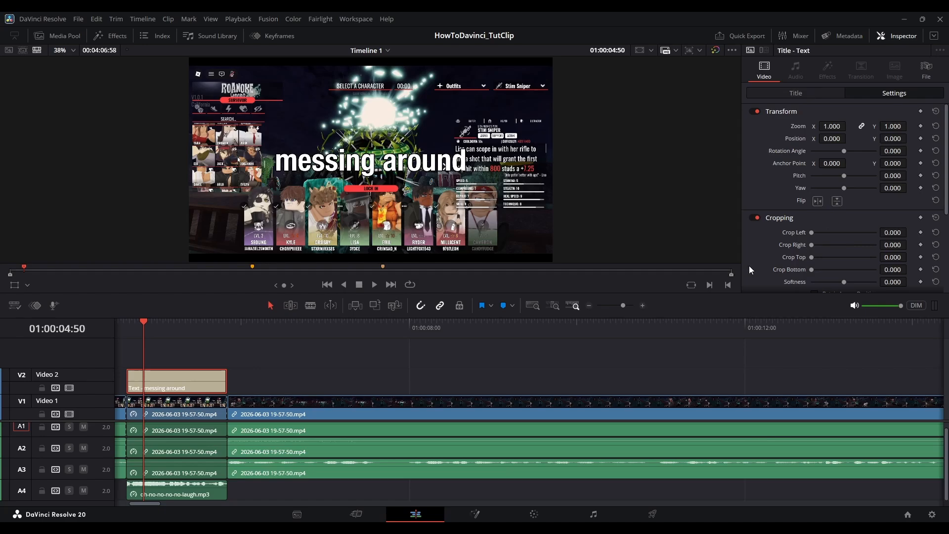
Turn on the title's background and set its width to 1.435, height to 0.229 and opacity to 79
scroll(816, 237, down, 5)
click(796, 93)
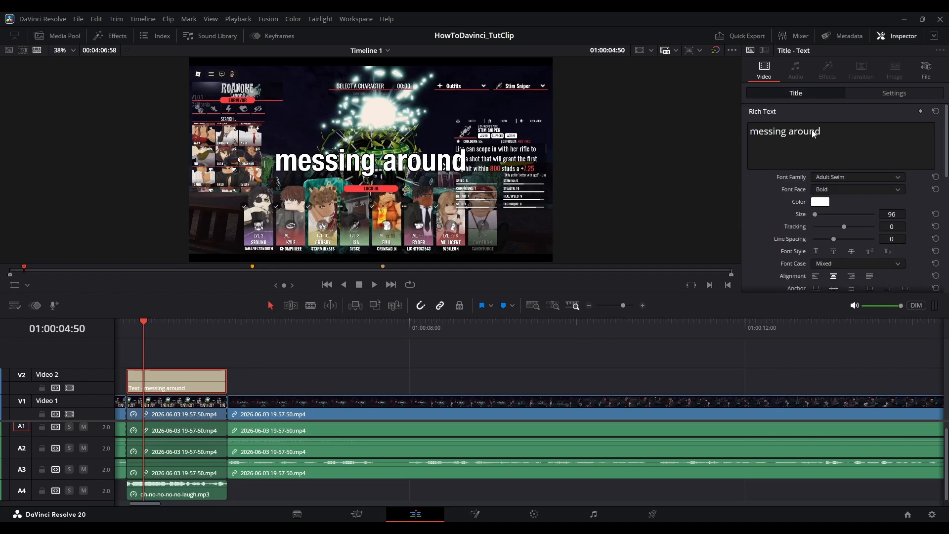
scroll(839, 263, down, 10)
click(752, 183)
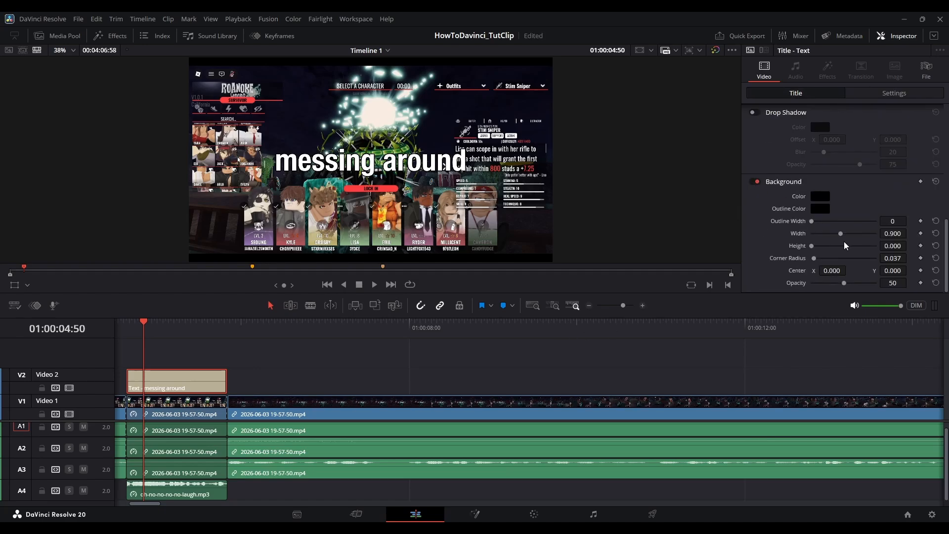
drag(812, 246, 860, 241)
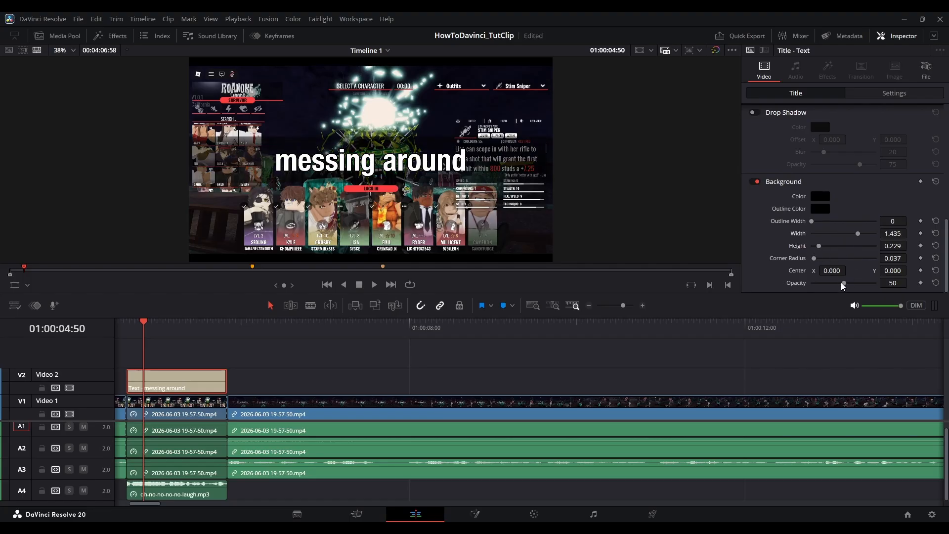
drag(845, 284, 850, 286)
Set the title's font to Papyrus and replace its text with "gration"
scroll(835, 207, up, 10)
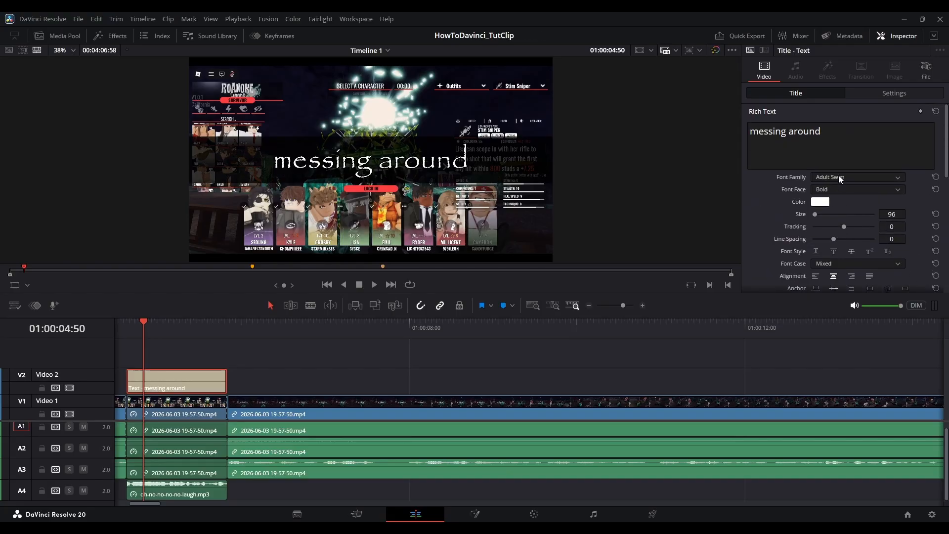
click(839, 453)
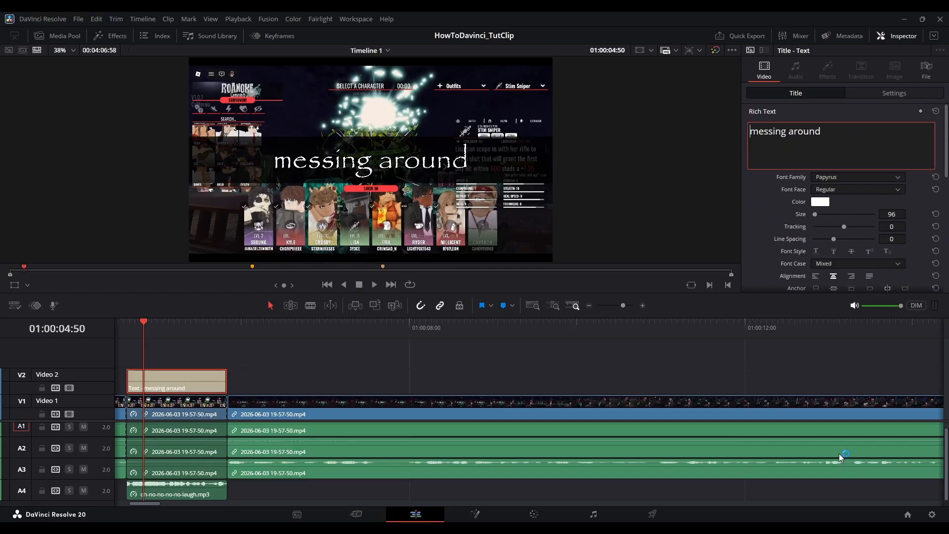
key(ctrl+a)
text(gr)
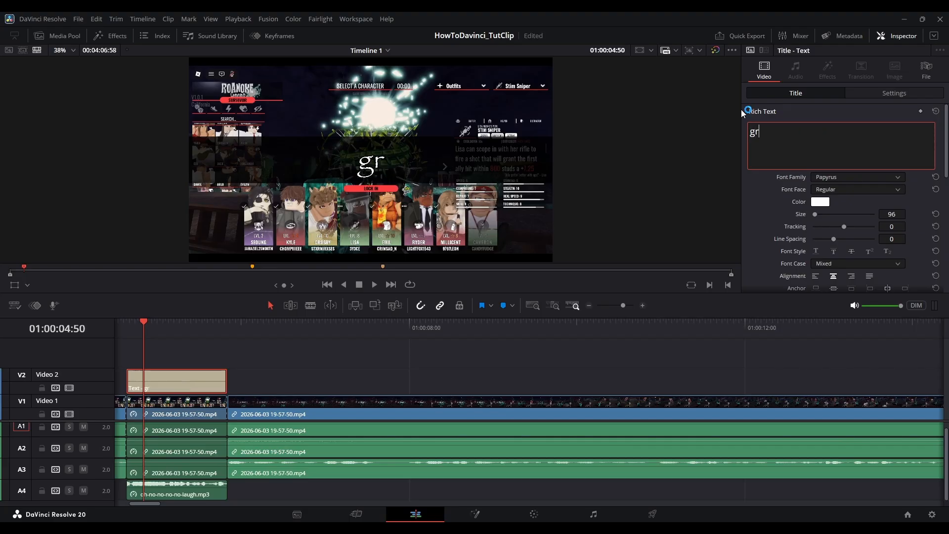
text(ation)
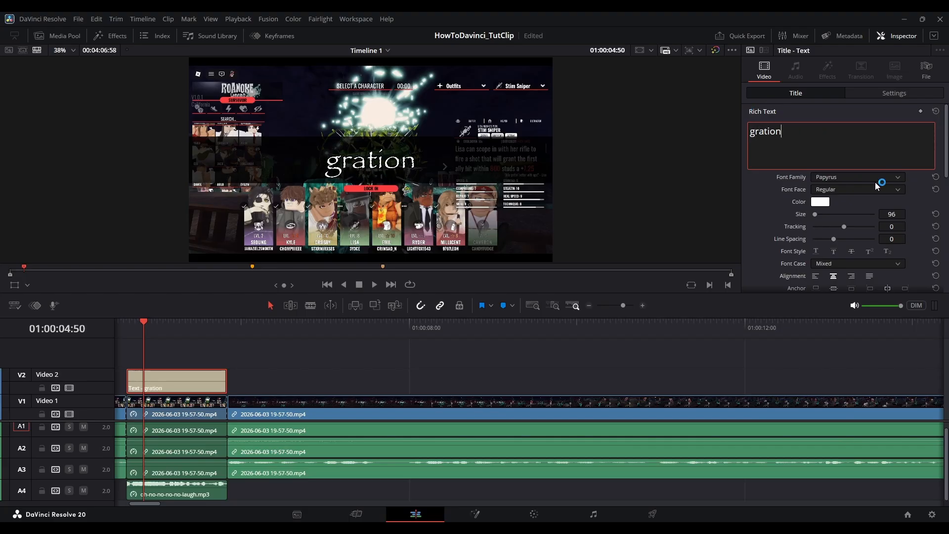
Set the title's Y position to 164 and its background height to 0.180
scroll(881, 185, down, 4)
drag(904, 182, 908, 182)
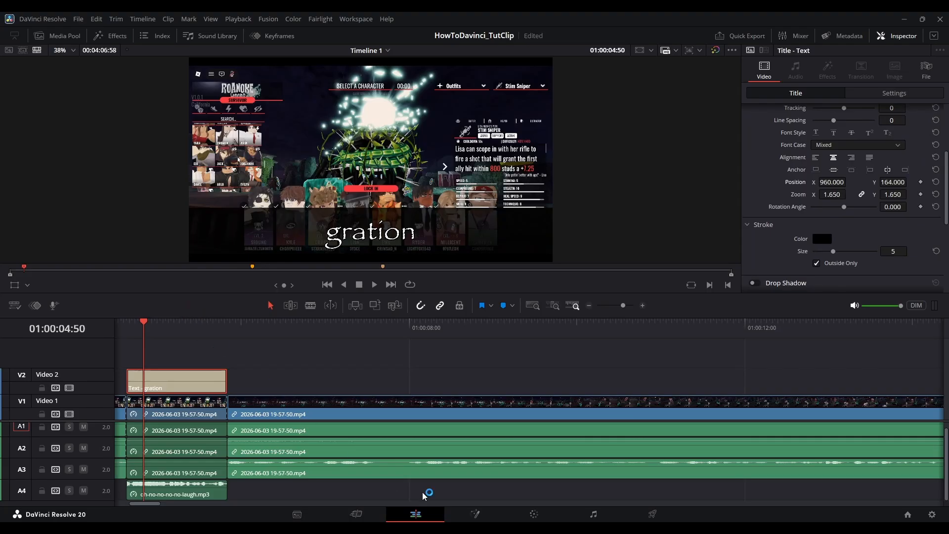
scroll(875, 192, down, 2)
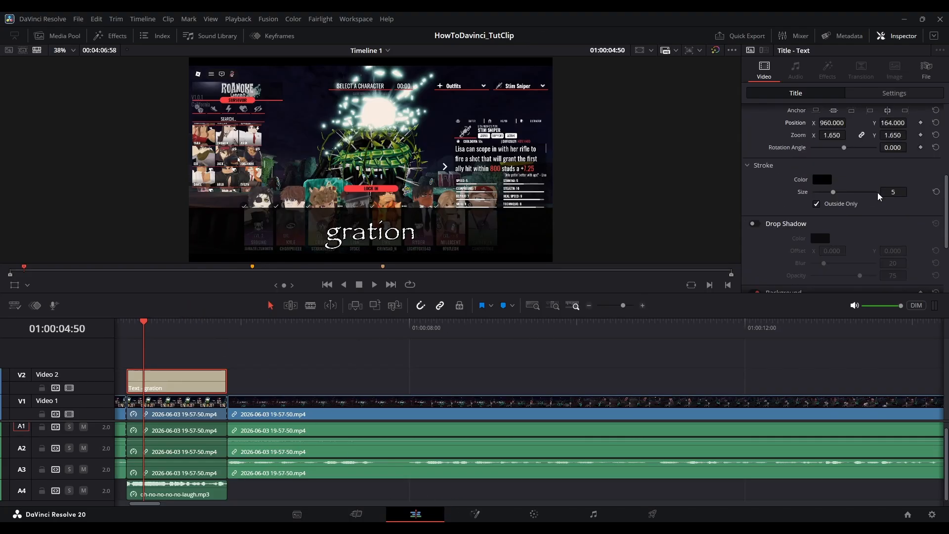
scroll(836, 158, up, 1)
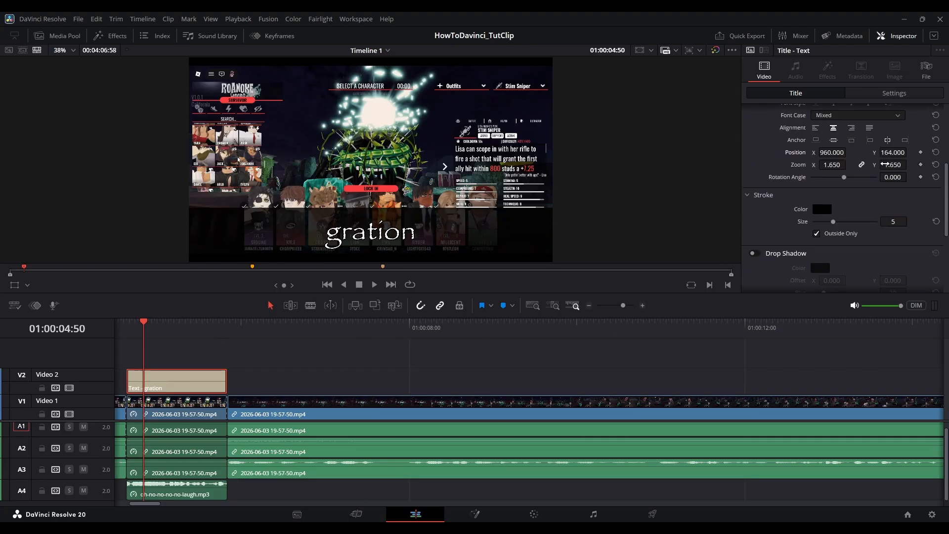
scroll(880, 173, down, 4)
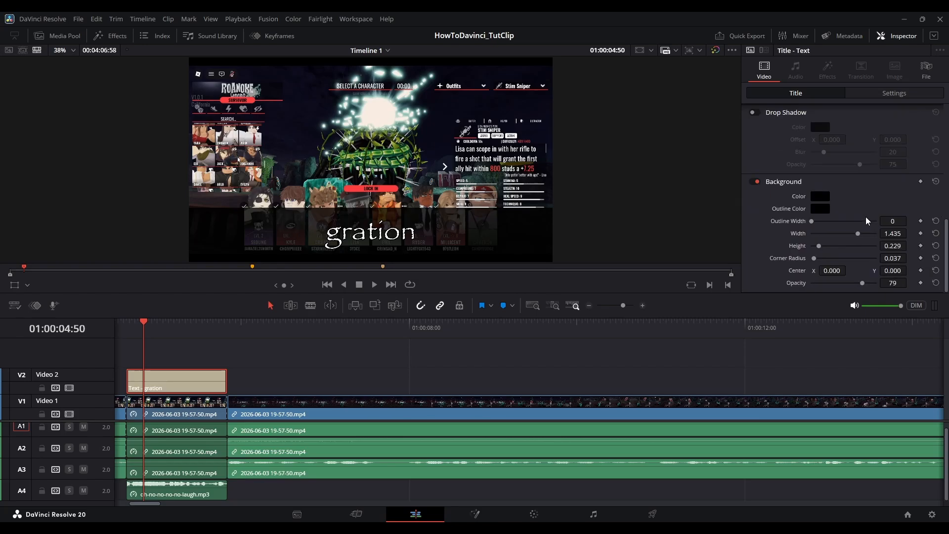
drag(893, 237, 898, 237)
drag(890, 235, 910, 245)
key(ctrl+z)
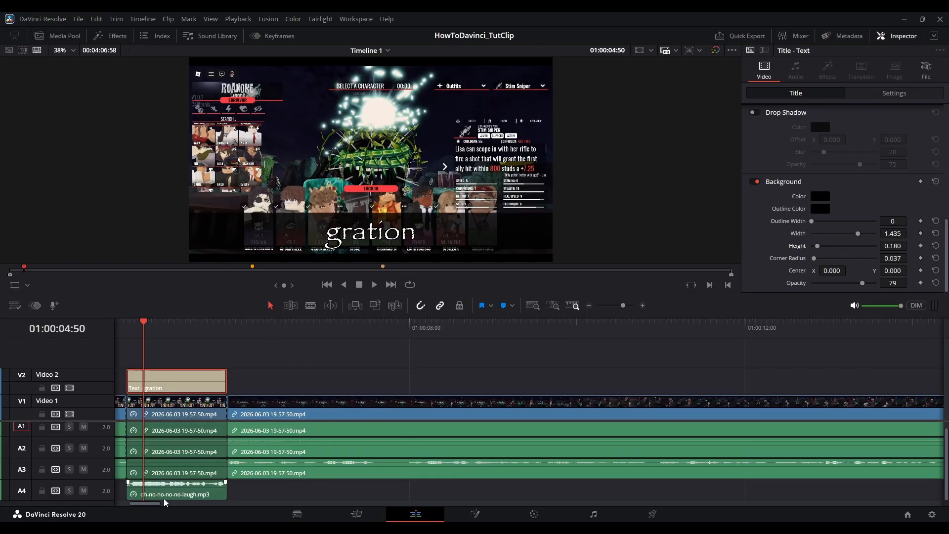
Place the clip gyodt_me_fed_up.mp4 on the timeline just past the end of the gameplay footage
drag(148, 504, 135, 503)
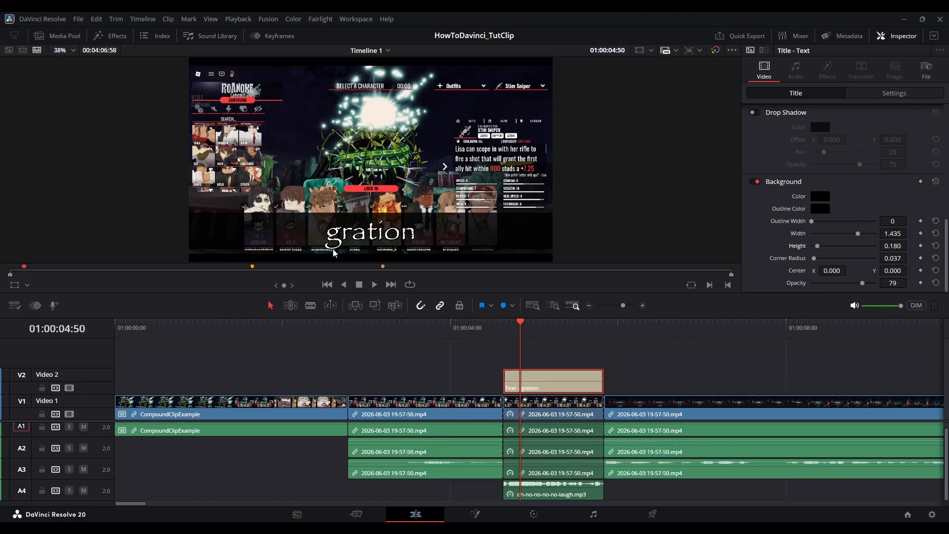
drag(623, 306, 619, 306)
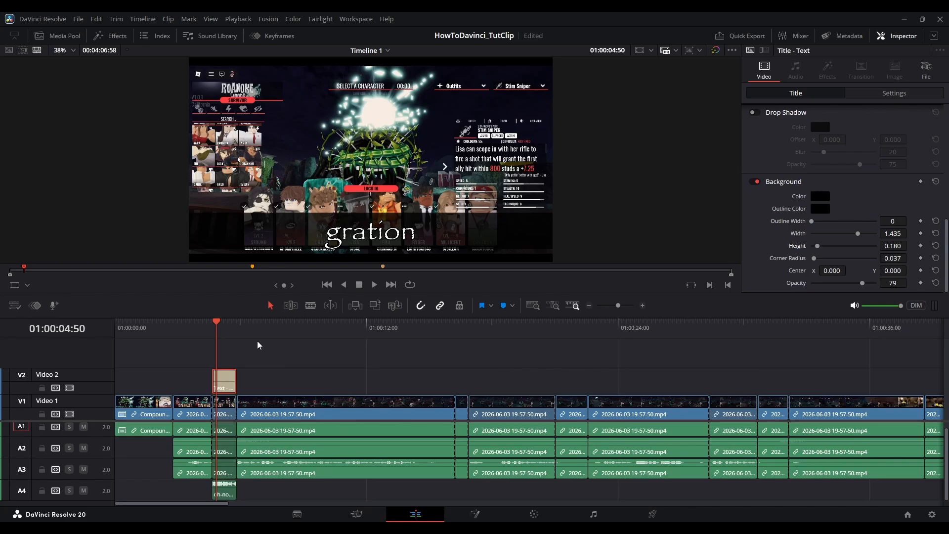
drag(614, 305, 605, 306)
click(295, 329)
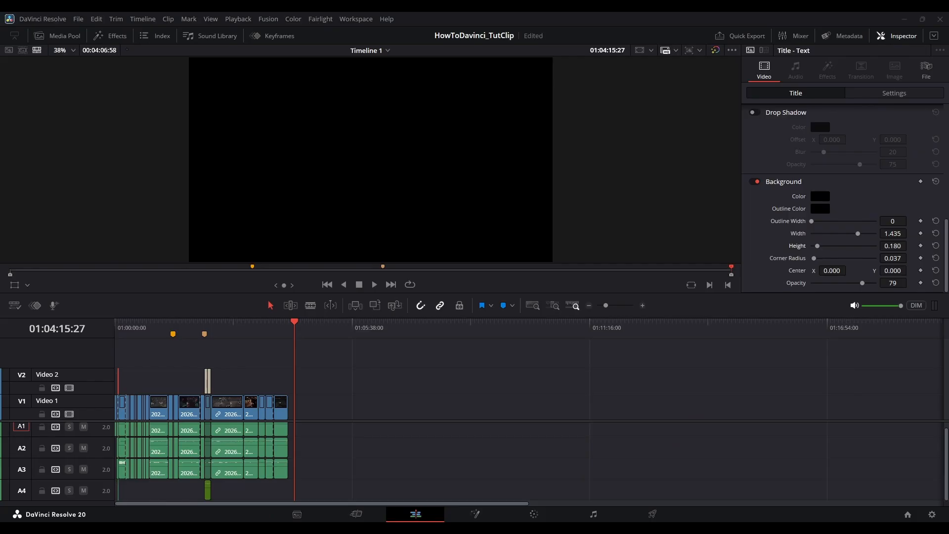
drag(948, 401, 527, 395)
key(ctrl+z)
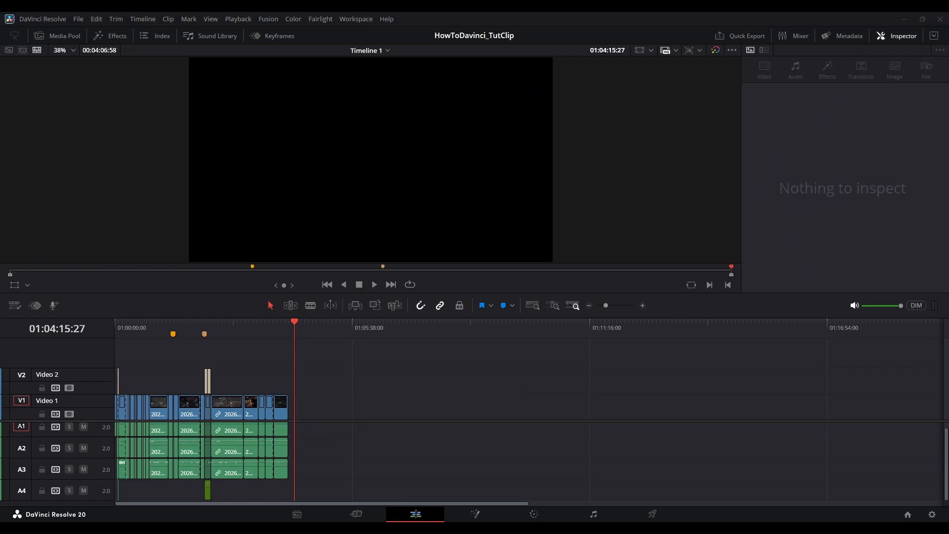
drag(948, 380, 378, 381)
drag(306, 408, 298, 408)
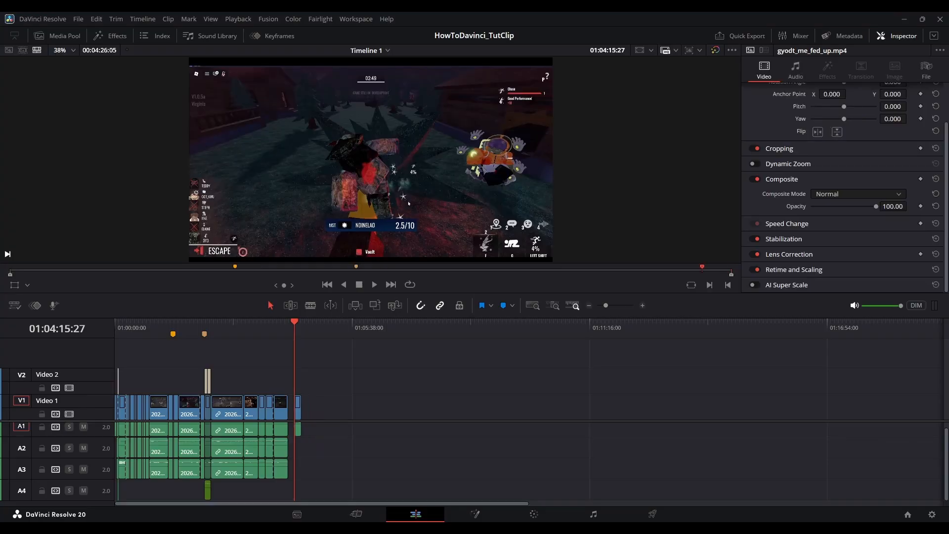
Play gyodt_me_fed_up.mp4 at the timeline's end, then delete it together with its audio
key(space)
click(611, 305)
drag(611, 304, 614, 305)
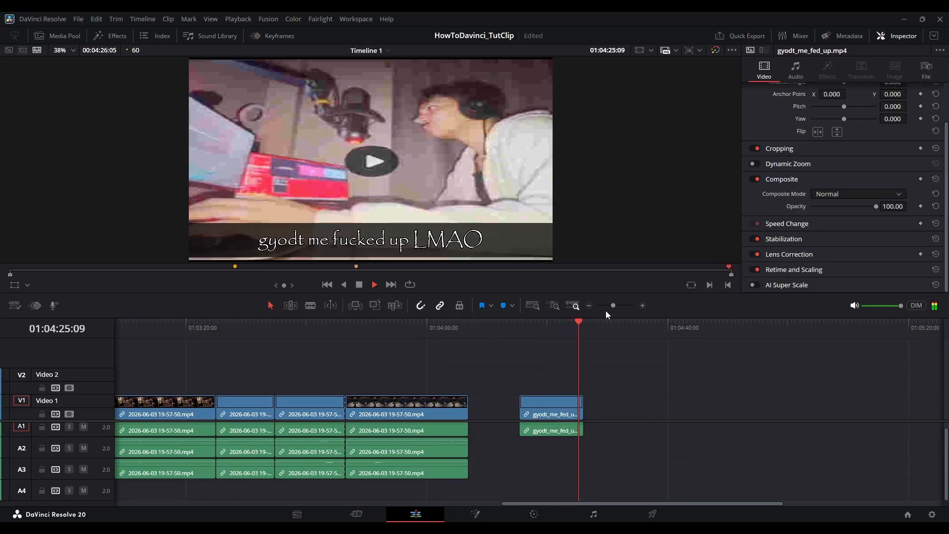
drag(600, 442, 540, 389)
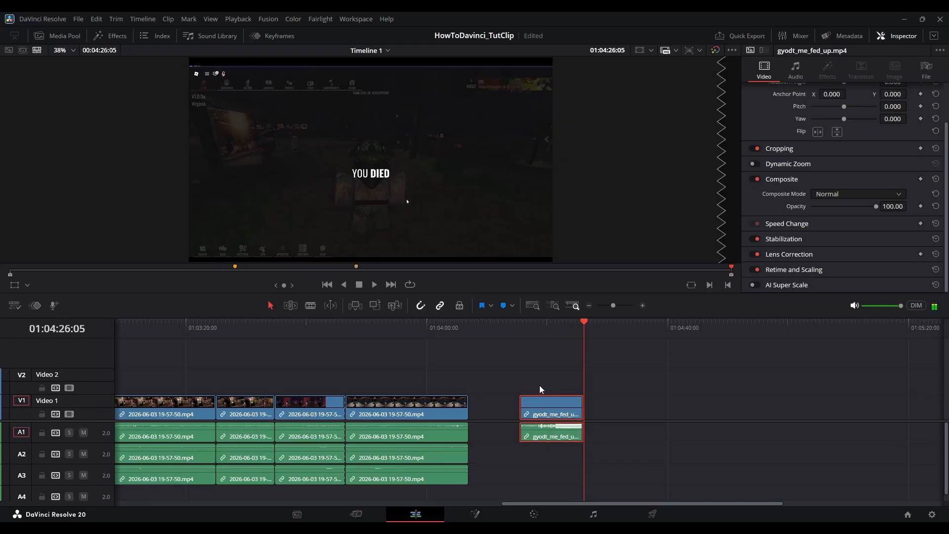
key(Delete)
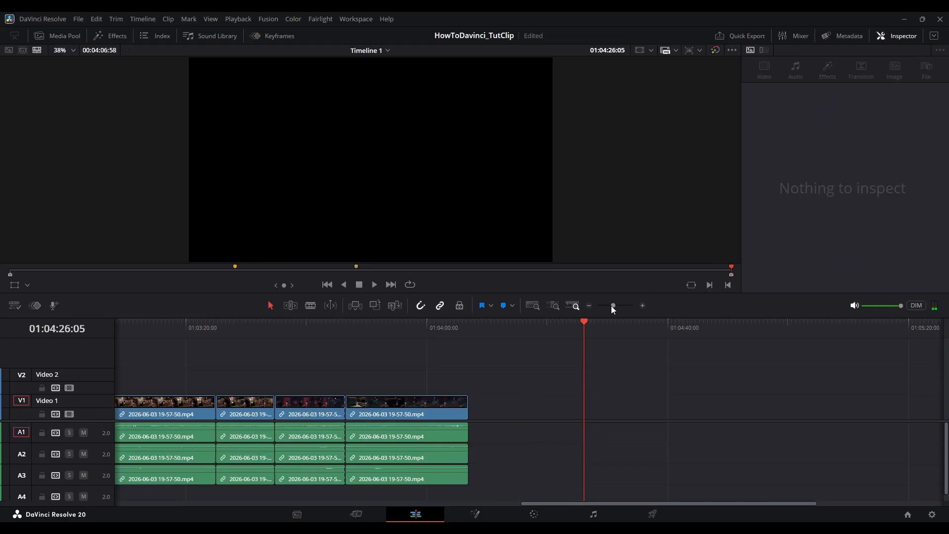
Play the opening part of the timeline from the second clip through the freeze frame with its title and laugh sound
drag(613, 306, 606, 305)
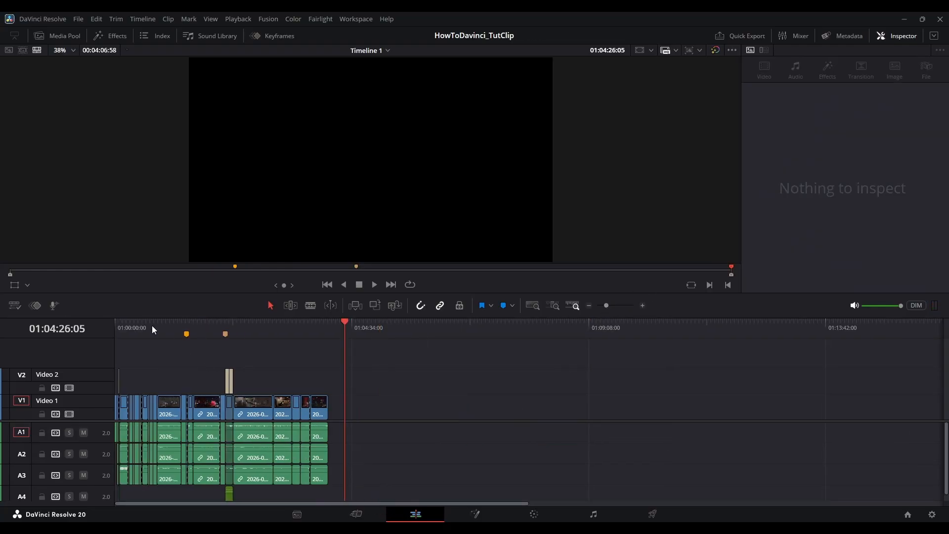
key(Home)
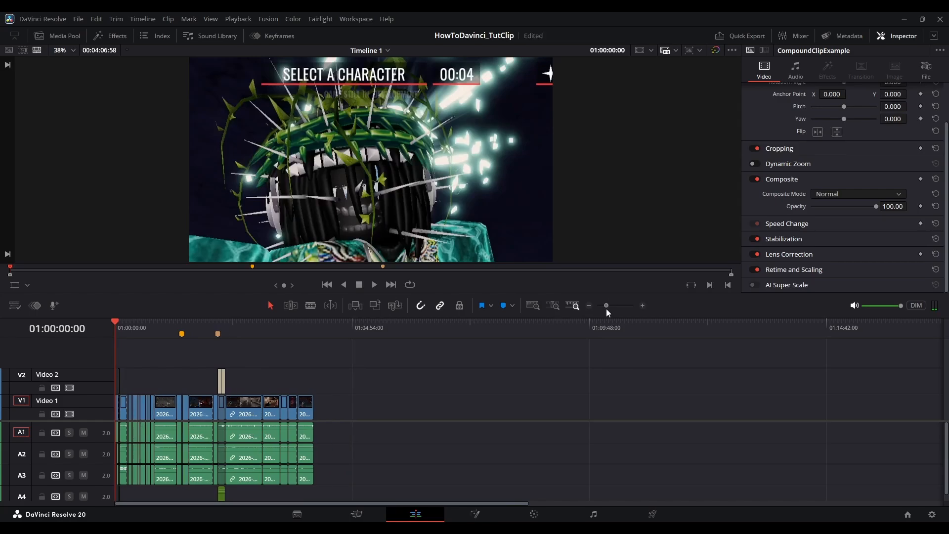
drag(607, 305, 616, 307)
click(211, 331)
click(209, 381)
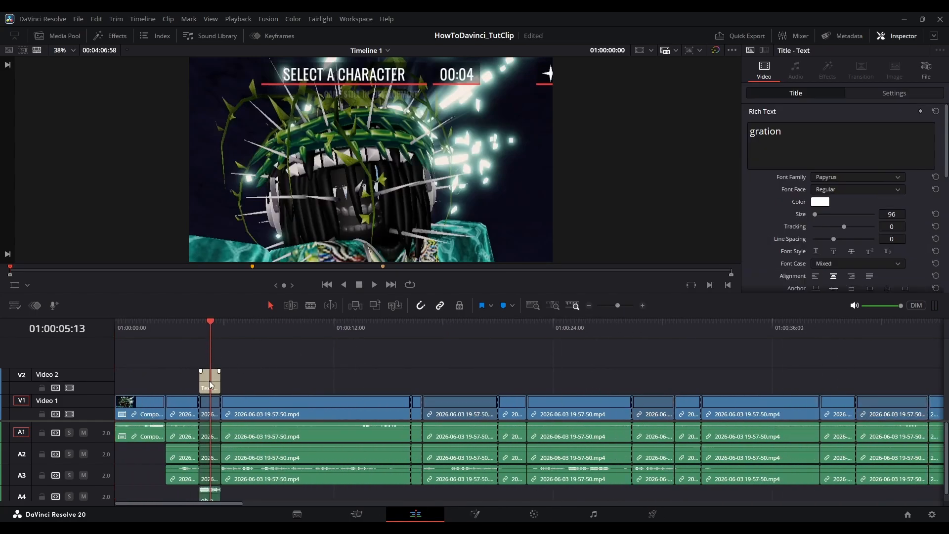
click(166, 329)
key(space)
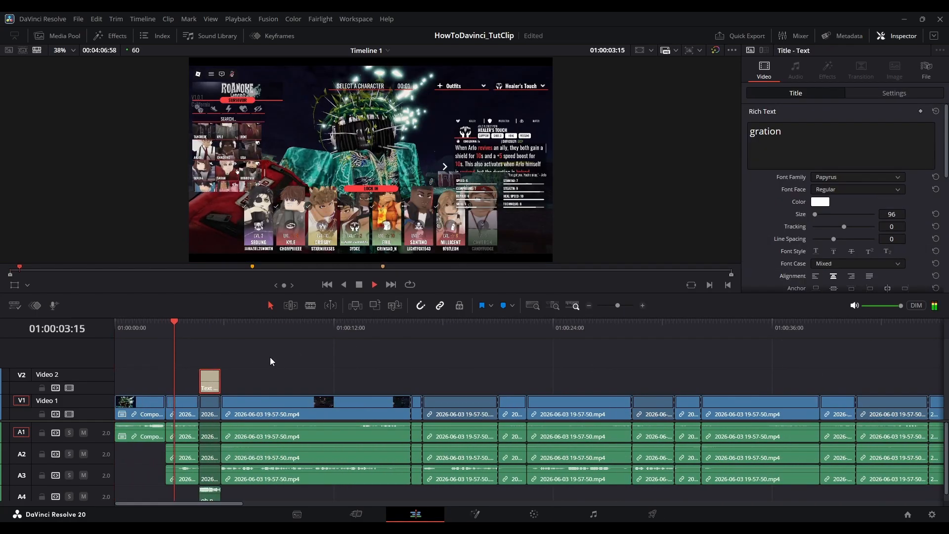
click(294, 371)
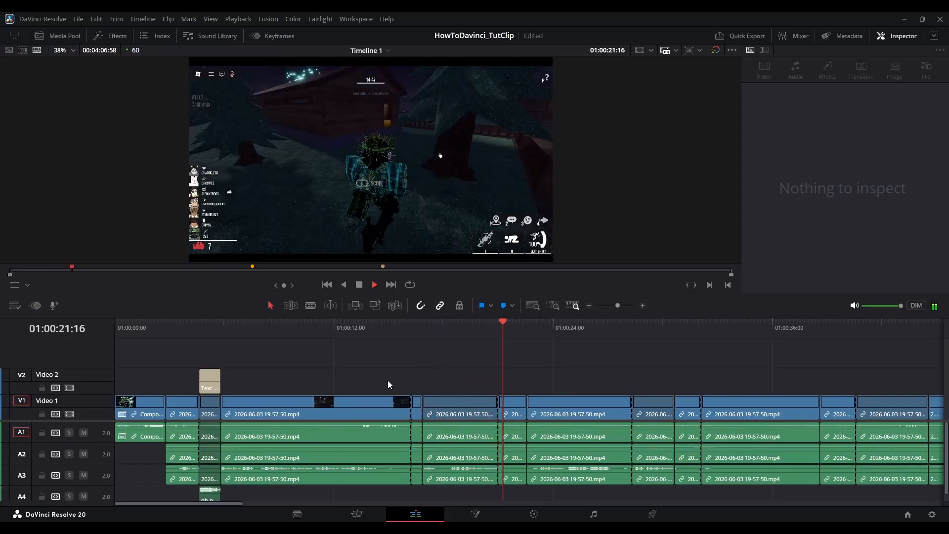
key(space)
Place the playhead at the "Reminder for Transformation EP3" marker and open the clip starting there on the Fusion page
click(411, 328)
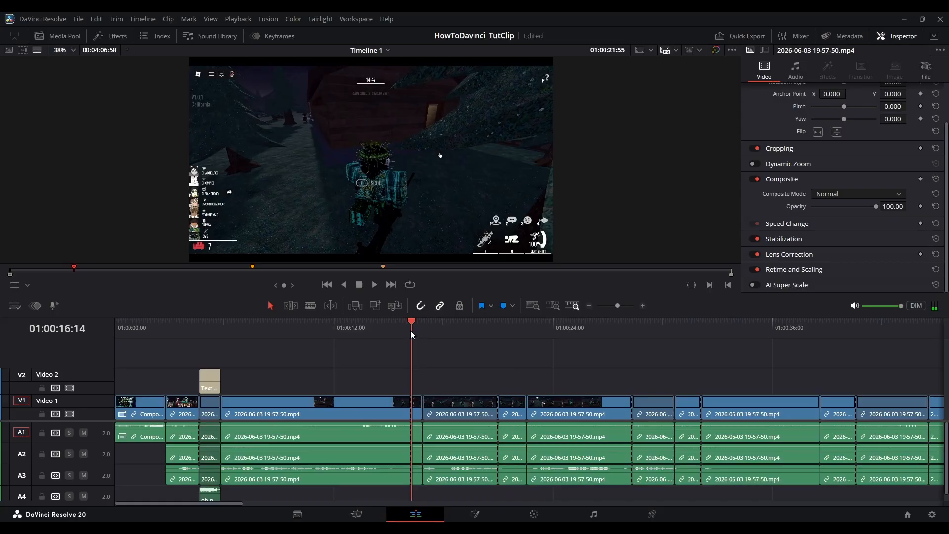
click(612, 306)
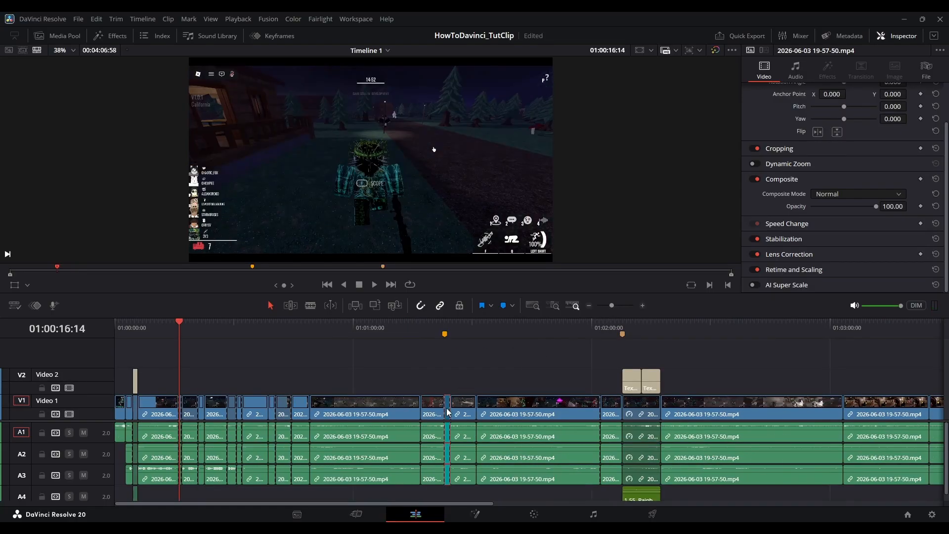
click(446, 329)
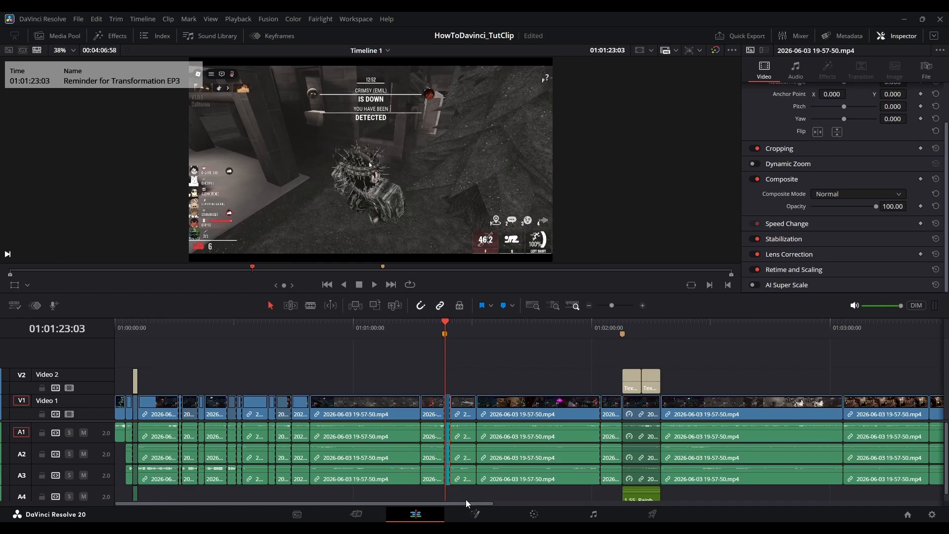
key(space)
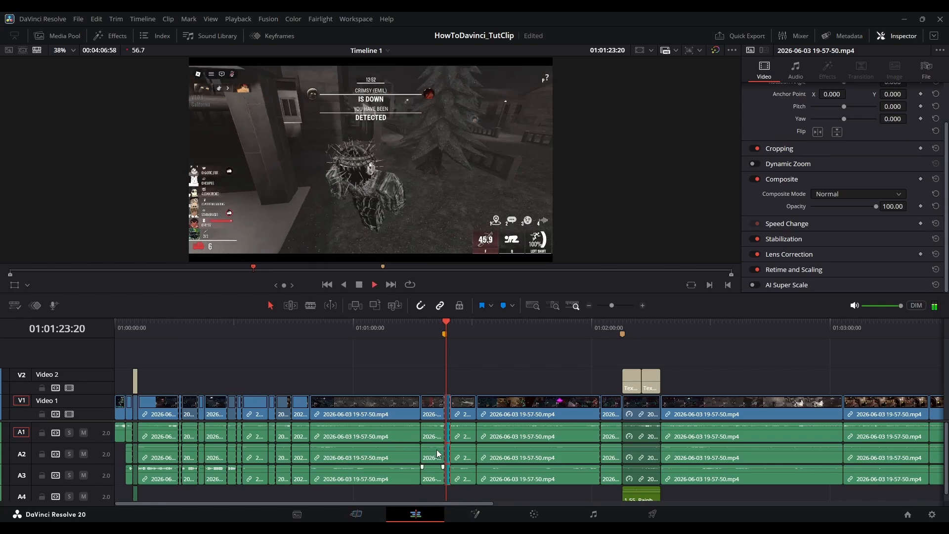
click(443, 328)
click(476, 514)
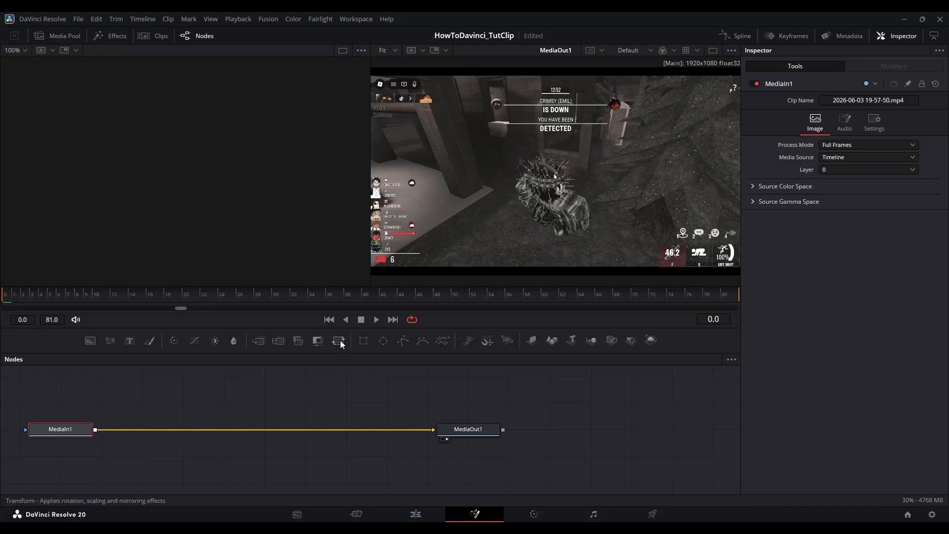
Browse the OpenFX effects in the effects library, through the key, light, texture, transform, warp and film emulation groups
click(114, 36)
click(125, 40)
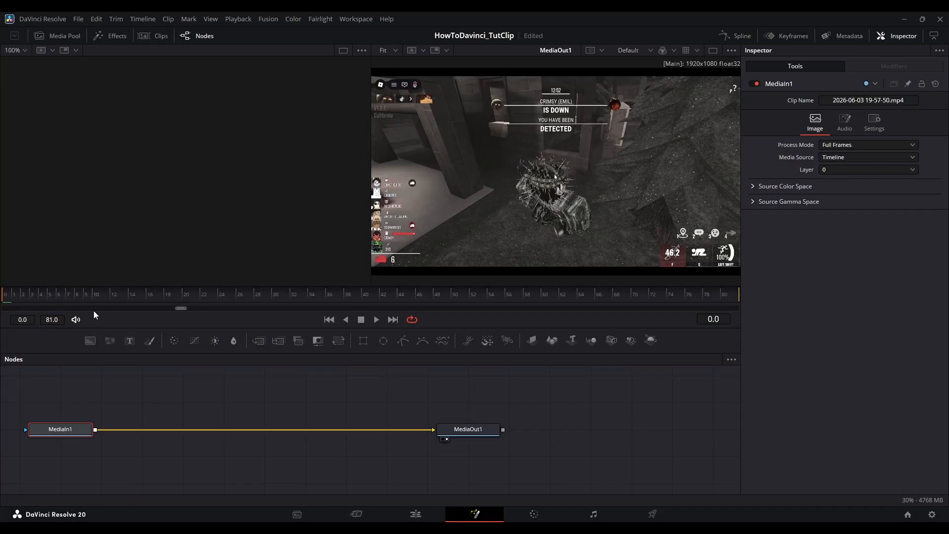
click(109, 35)
click(6, 60)
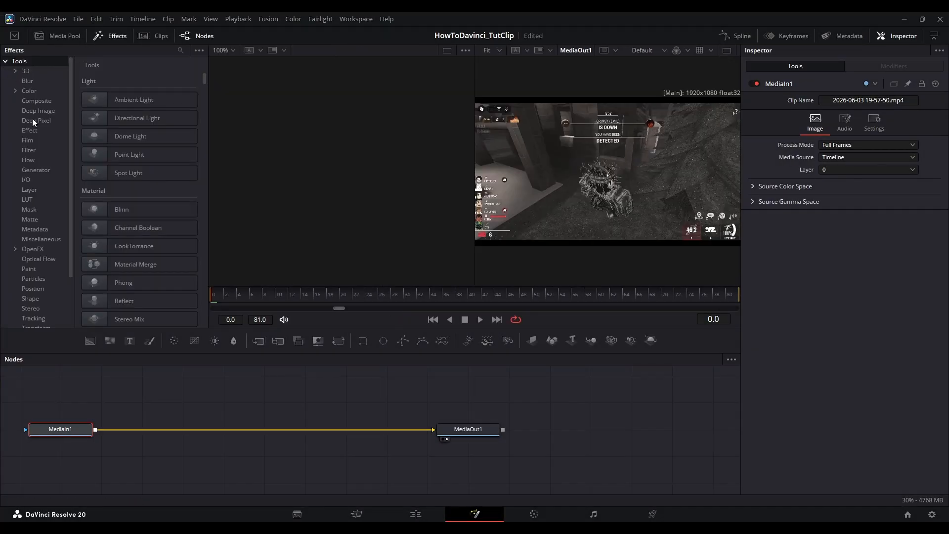
click(30, 249)
scroll(184, 158, down, 3)
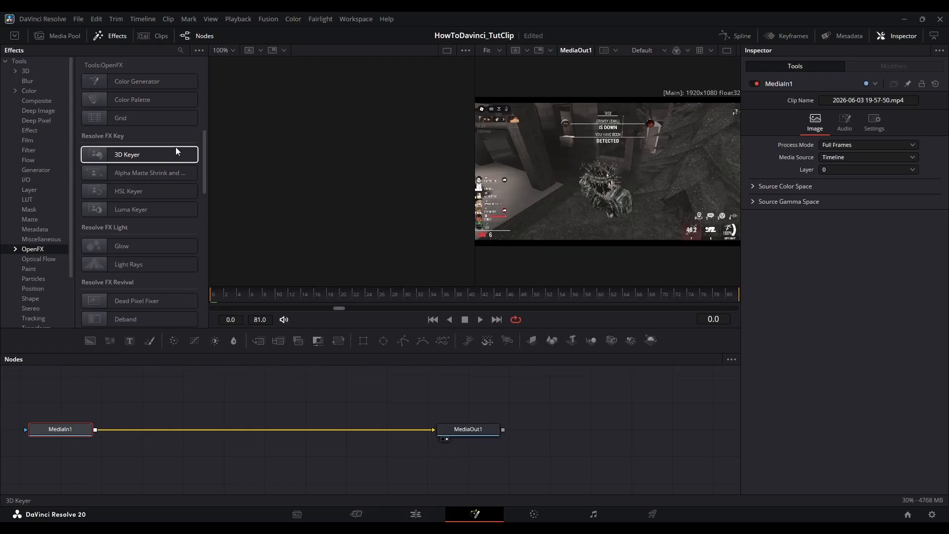
scroll(158, 124, down, 2)
scroll(149, 113, down, 3)
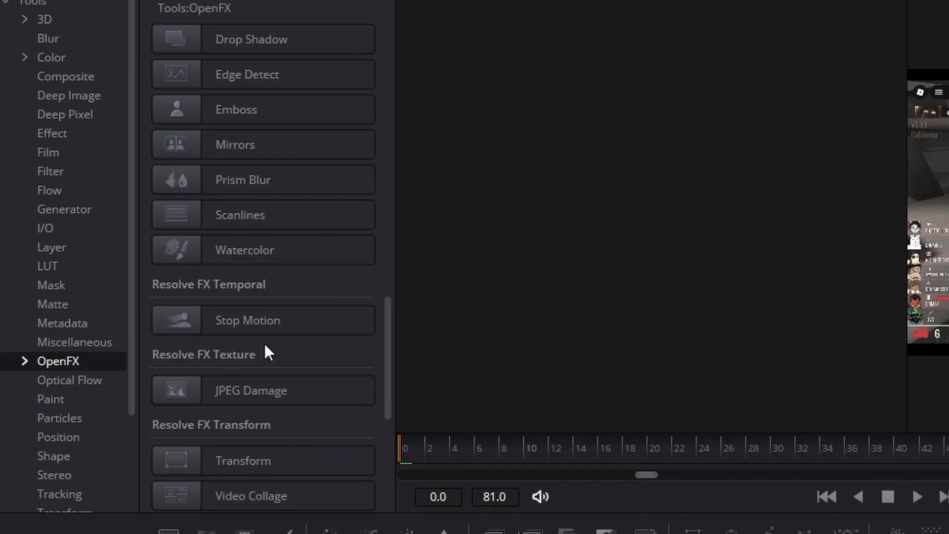
scroll(266, 319, down, 5)
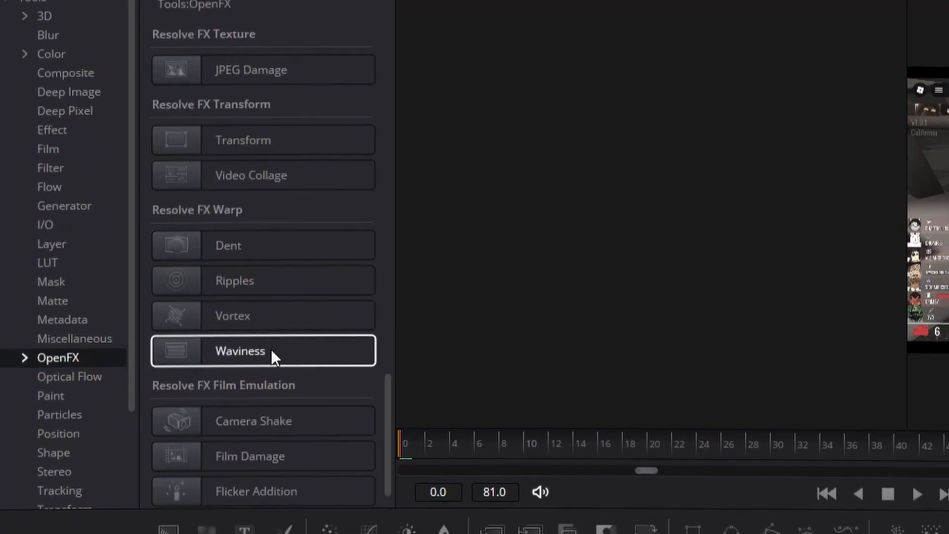
scroll(250, 375, down, 1)
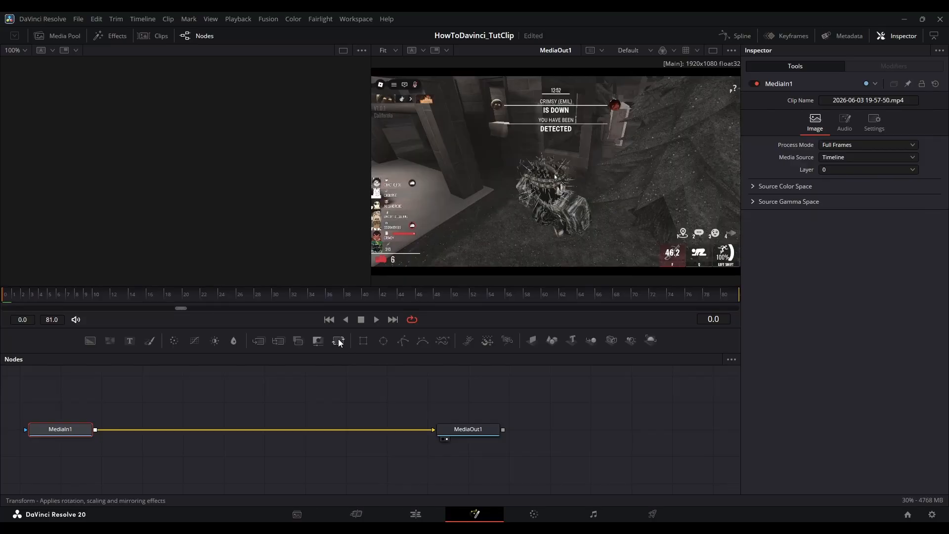
Insert a Transform node between MediaIn1 and MediaOut1, then try adding a second Transform node and undo it
drag(338, 340, 265, 431)
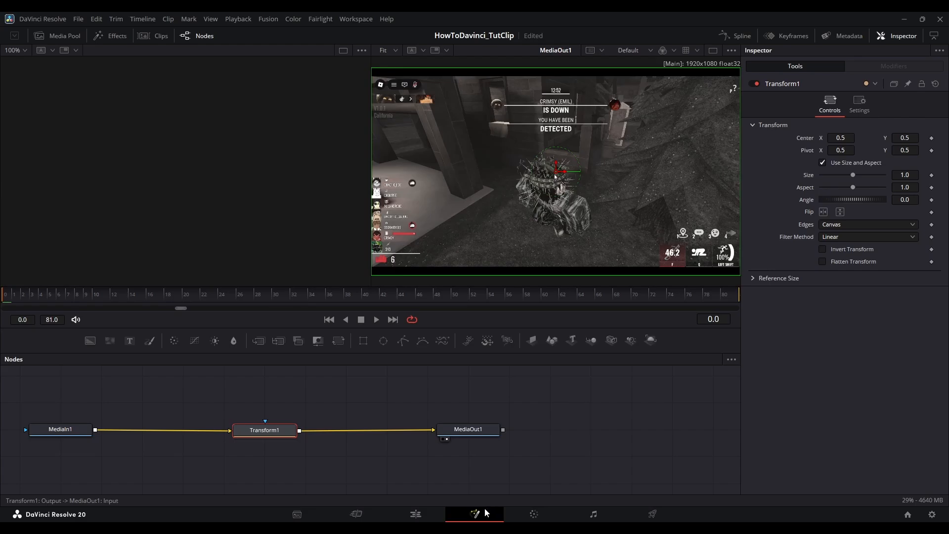
click(338, 340)
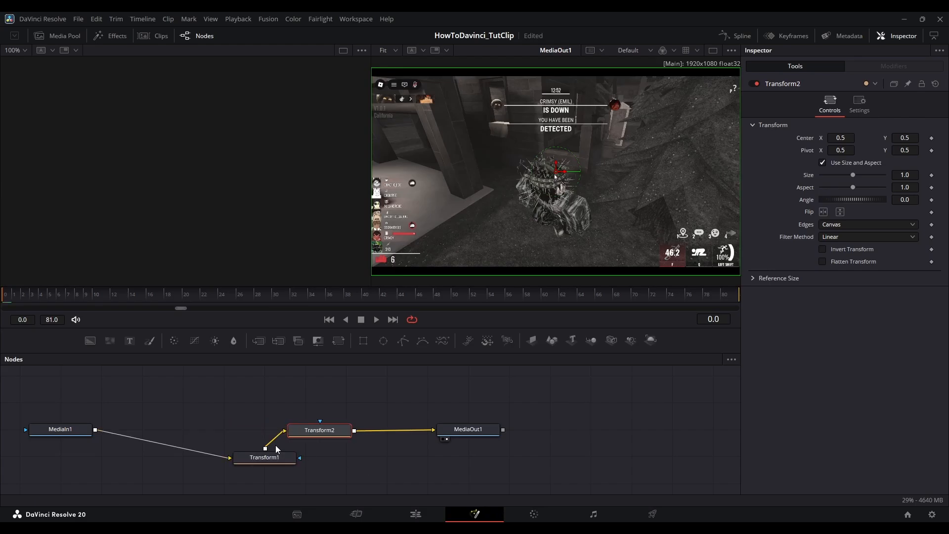
key(ctrl+z)
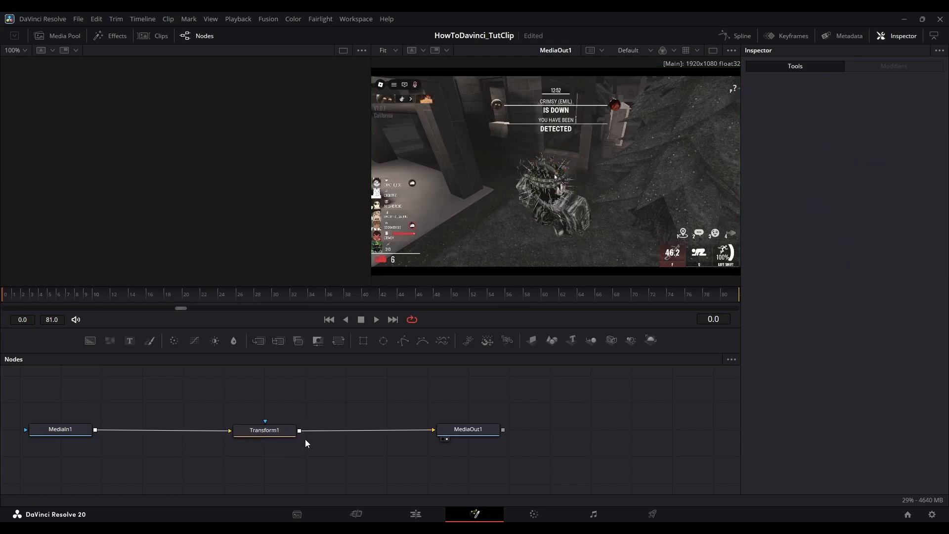
Add a separate Transform node, delete the existing Transform1, and connect the new node between MediaIn1 and MediaOut1
click(338, 340)
drag(363, 405, 346, 456)
drag(250, 427, 265, 423)
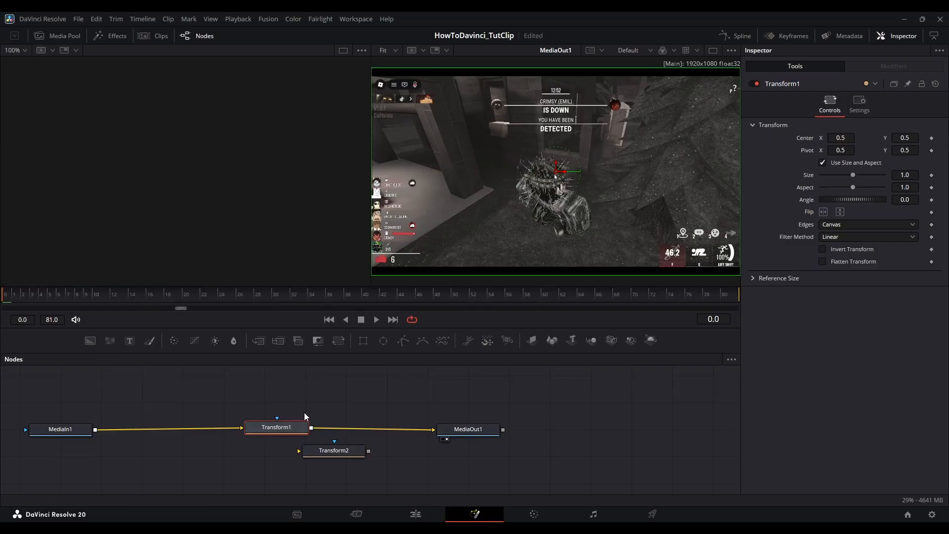
key(Delete)
drag(316, 448, 233, 429)
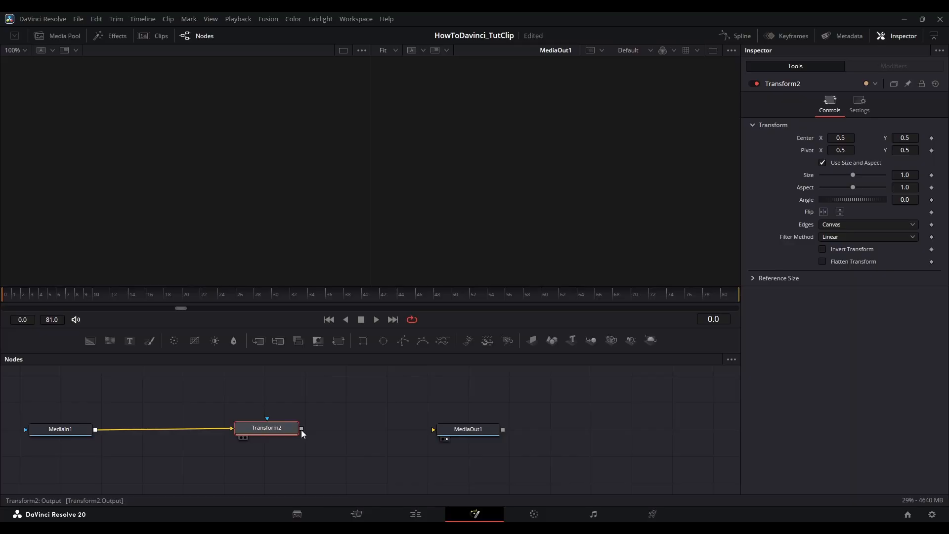
drag(302, 428, 434, 429)
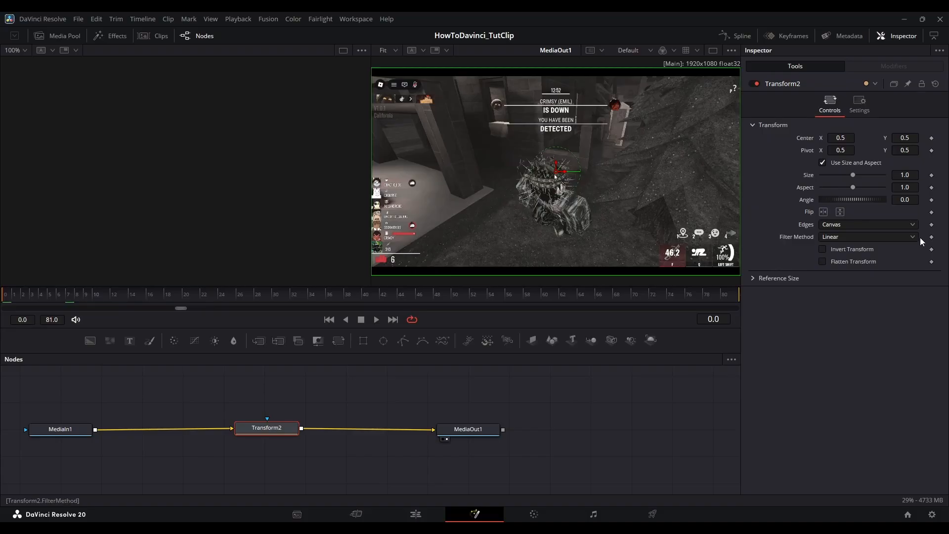
Add Size keyframes to the Transform node at frame 0 and at the last frame, 81
click(933, 176)
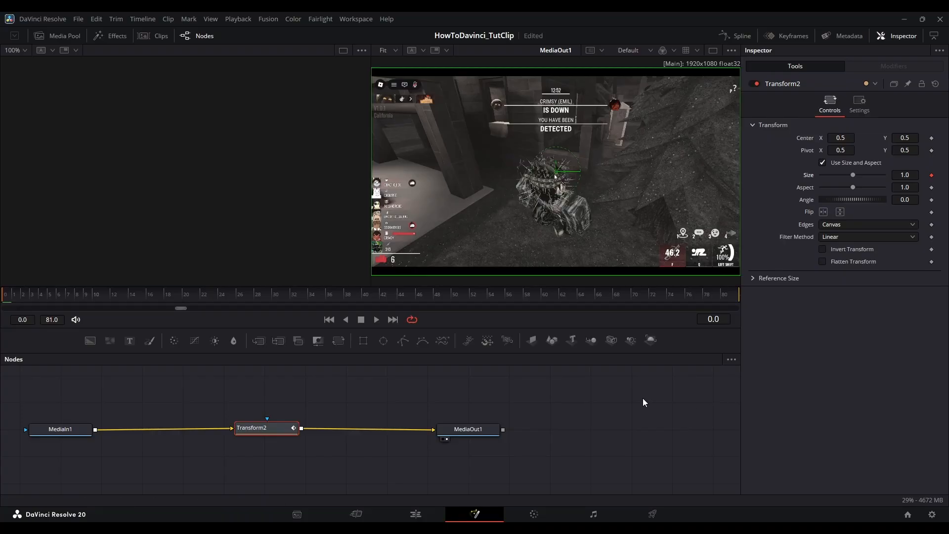
key(space)
drag(415, 297, 741, 297)
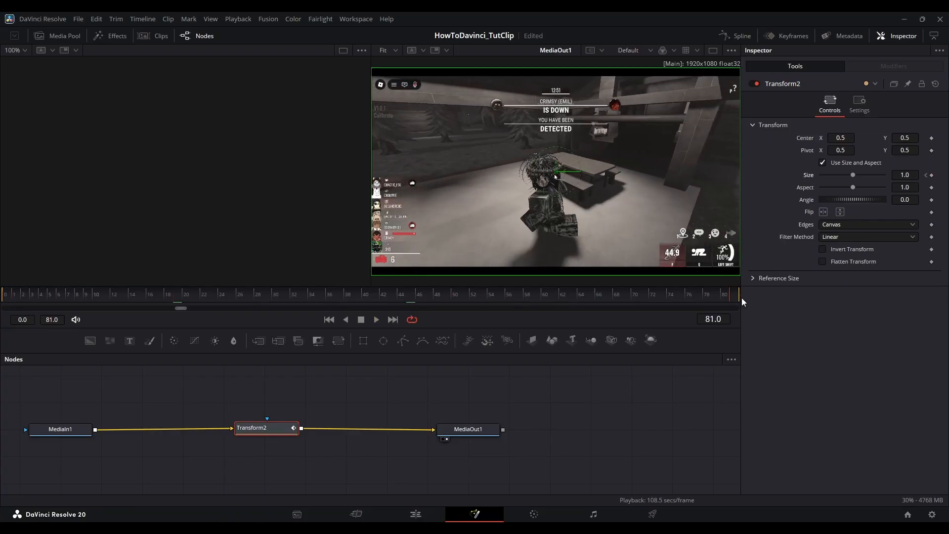
click(25, 300)
drag(25, 301, 739, 296)
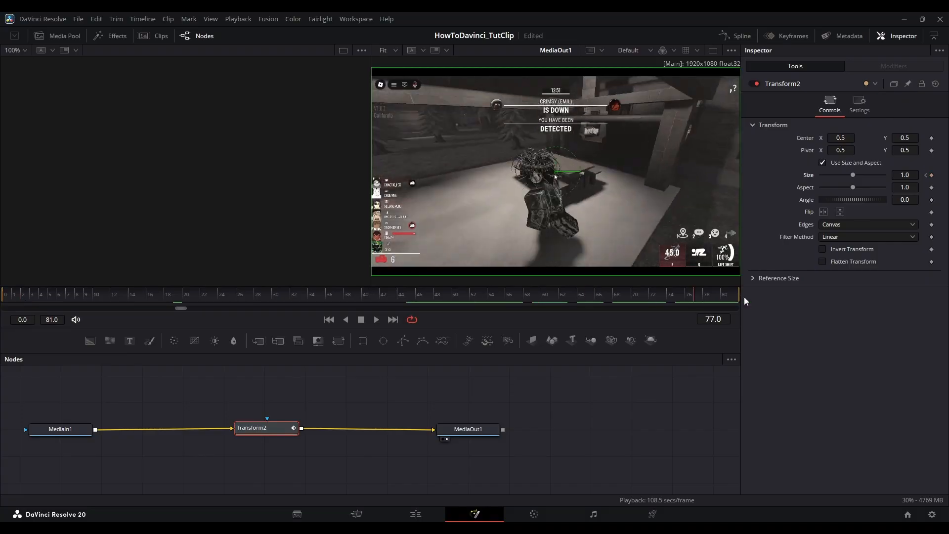
click(932, 175)
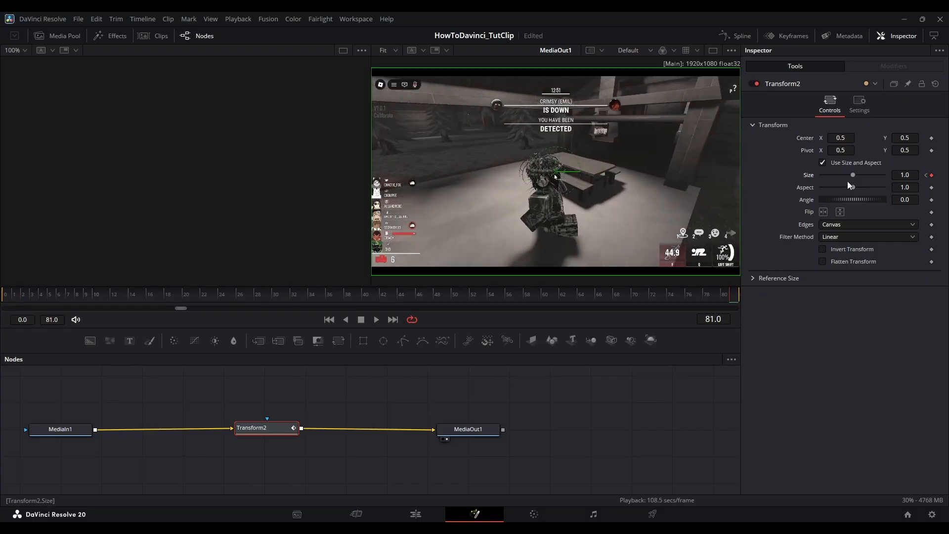
Lower the Transform node's Size at the frame 81 keyframe to about 0.65 and hide the node's settings
key(Home)
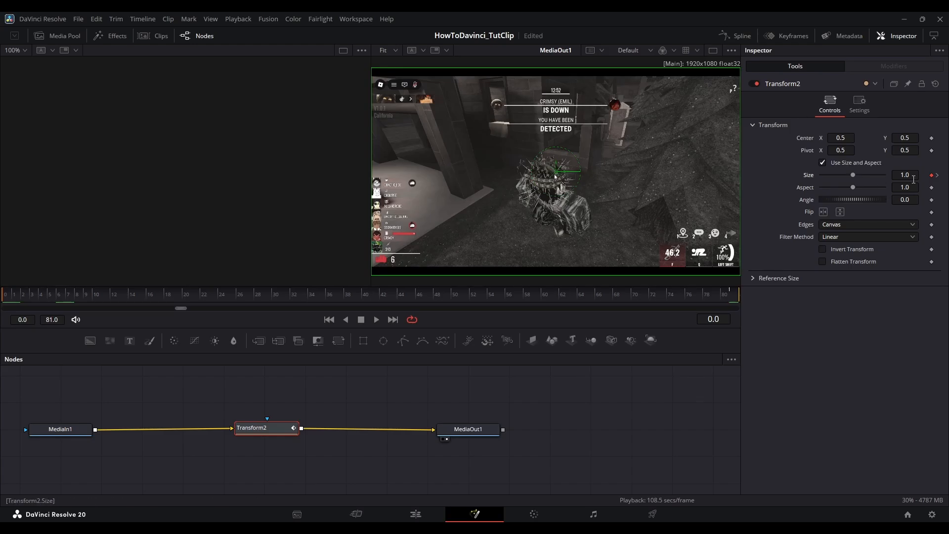
click(938, 175)
drag(904, 175, 731, 187)
click(898, 35)
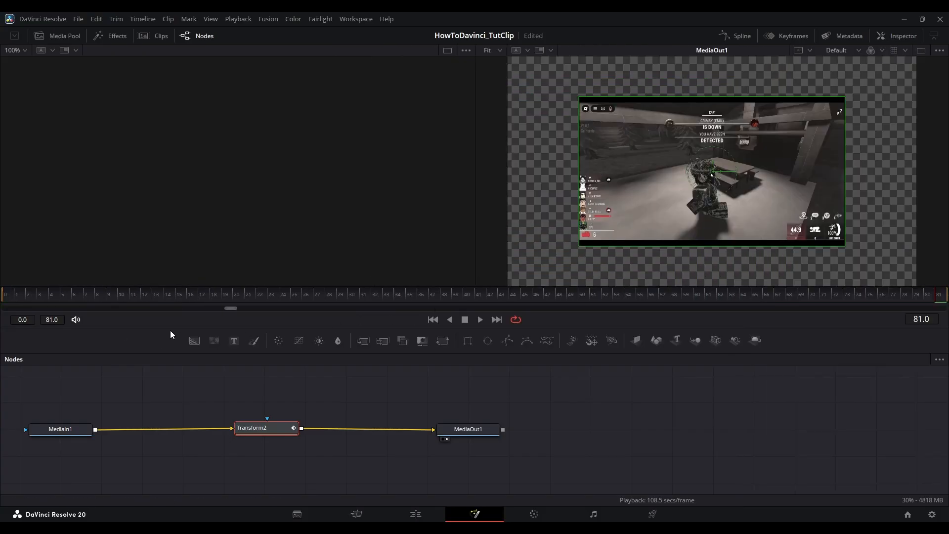
Preview the zoom-out in Fusion and from the marker on the Edit page, returning the playhead to "Reminder for Transformation EP3"
key(space)
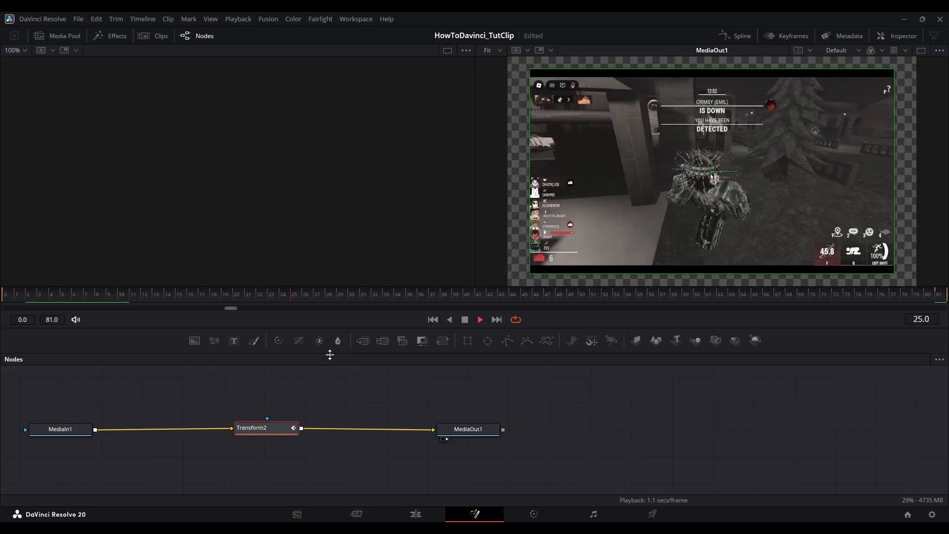
click(415, 514)
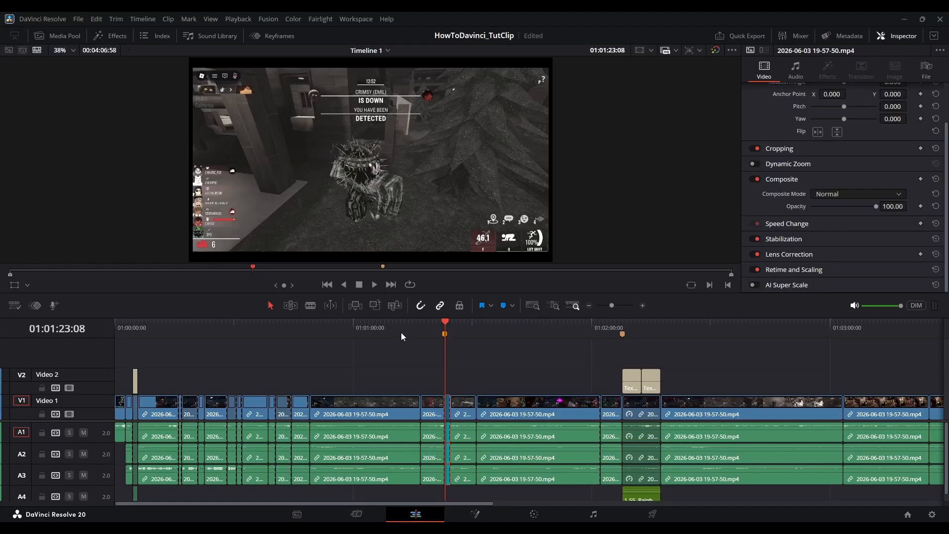
click(441, 326)
key(space)
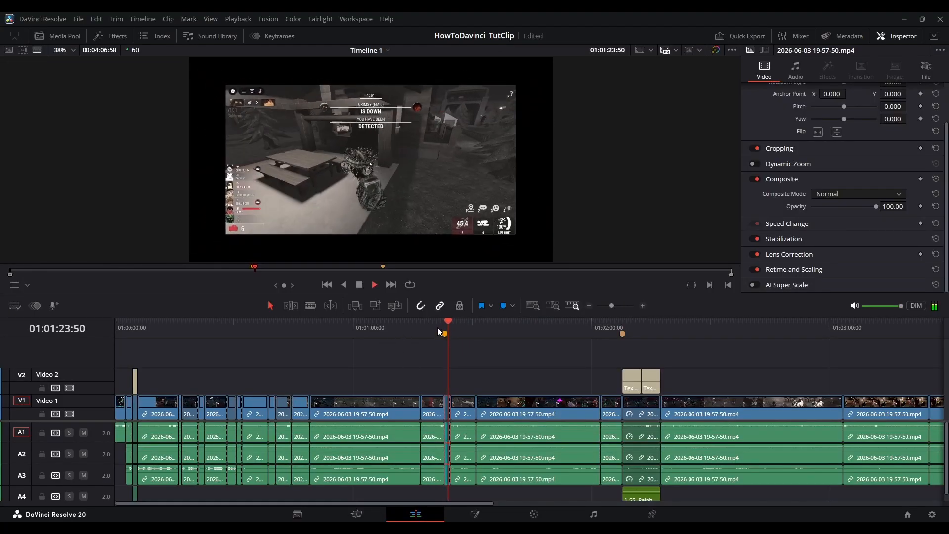
click(445, 334)
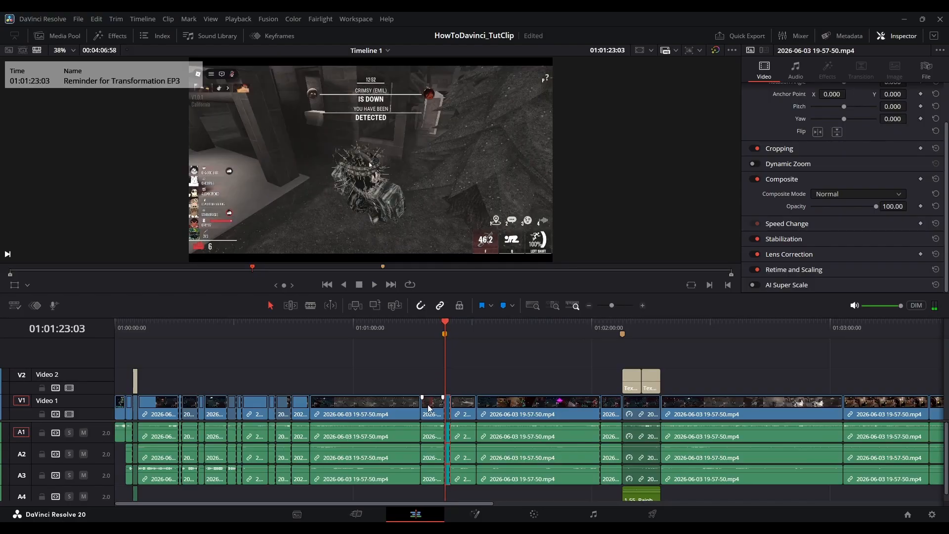
Return to the Fusion page and show Transform2's Size curve in the Spline editor, scaled so both keyframes are in view
click(475, 514)
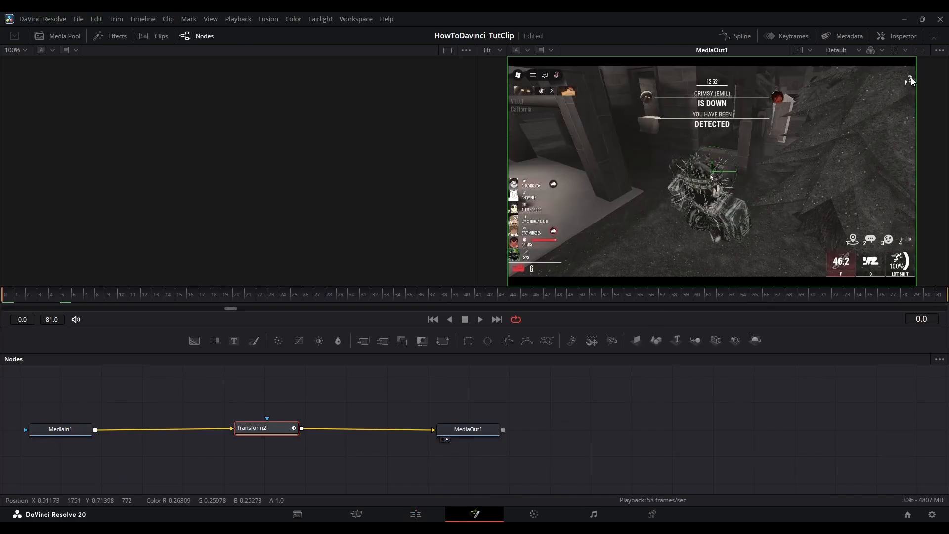
click(902, 38)
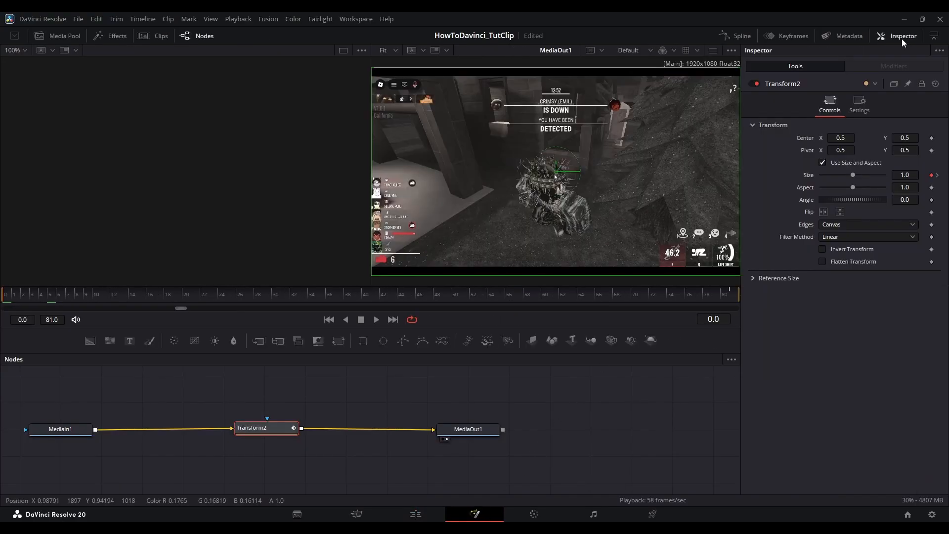
click(901, 39)
click(738, 36)
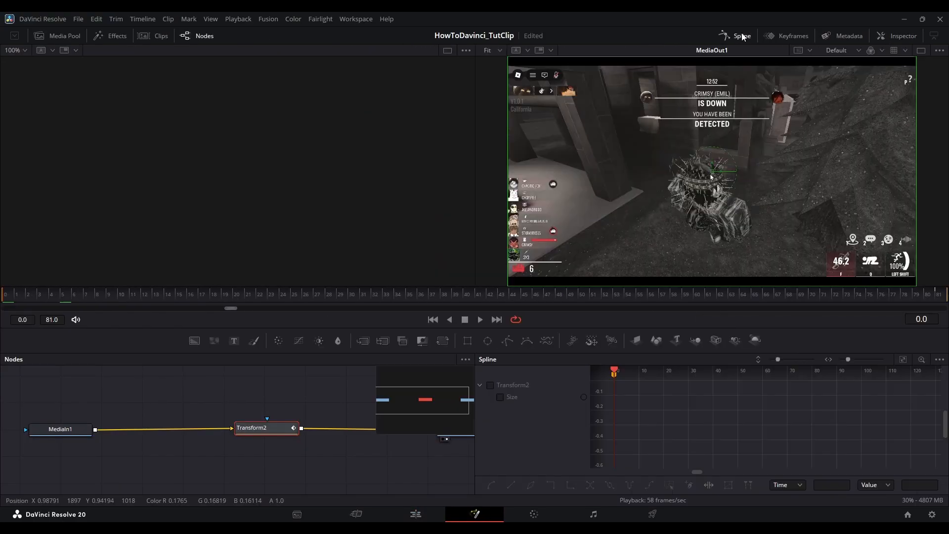
click(491, 386)
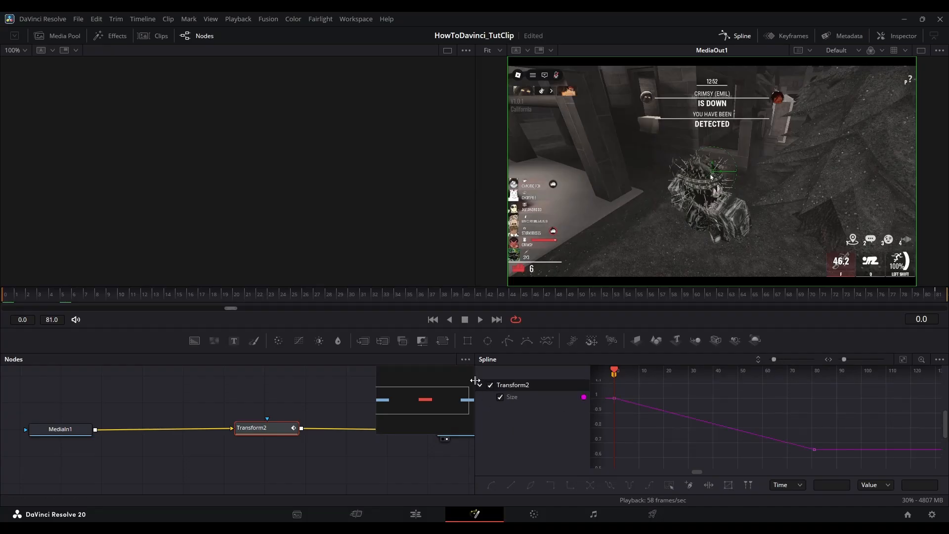
click(902, 359)
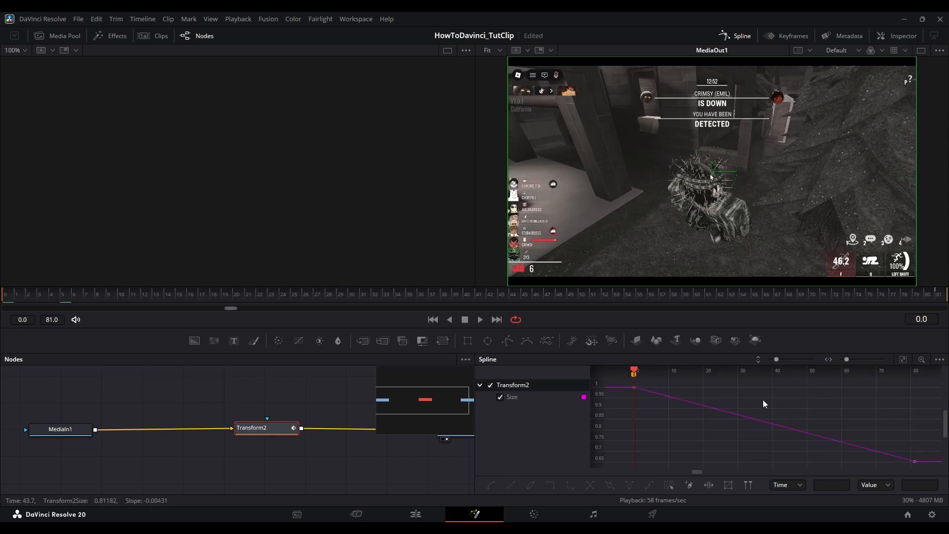
drag(849, 358, 845, 357)
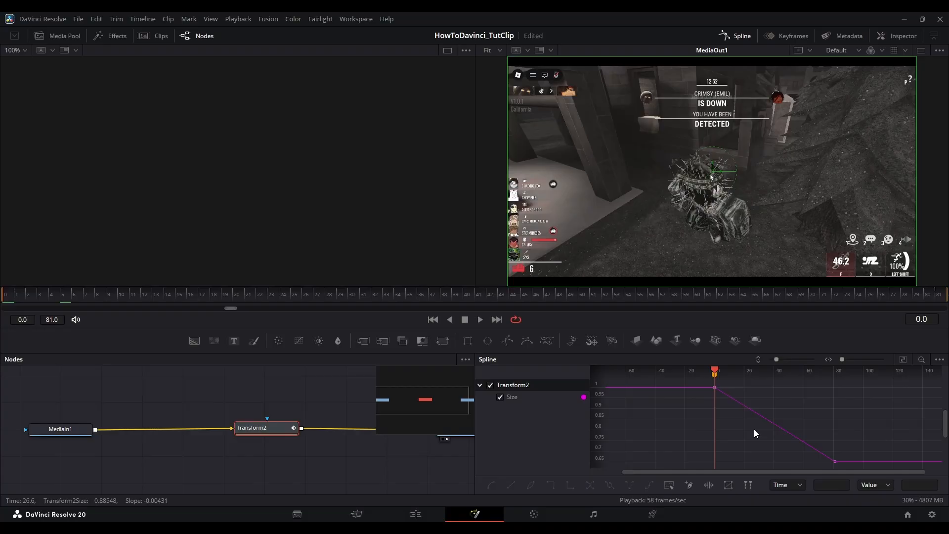
Smooth both keyframes of the Size curve and play the eased zoom-out from the start
drag(706, 382, 840, 468)
key(shift+s)
key(space)
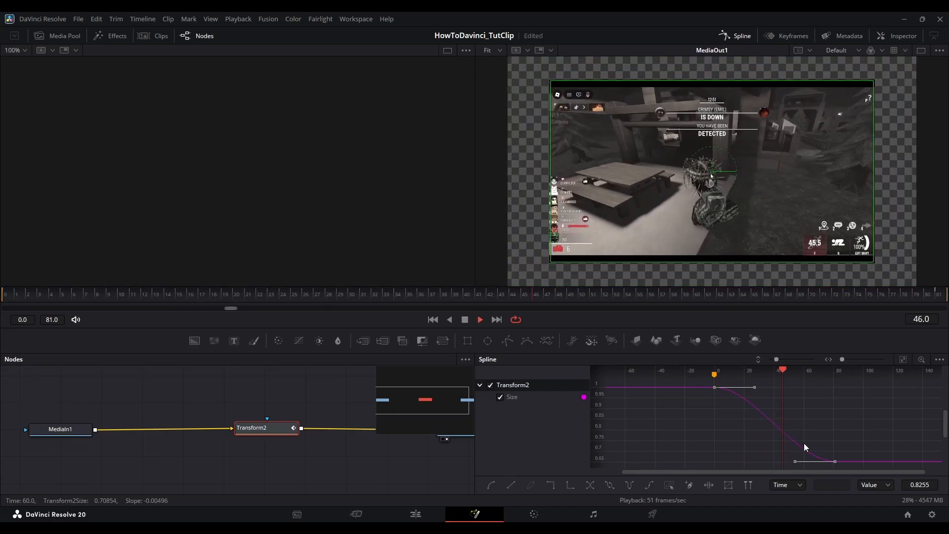
key(space)
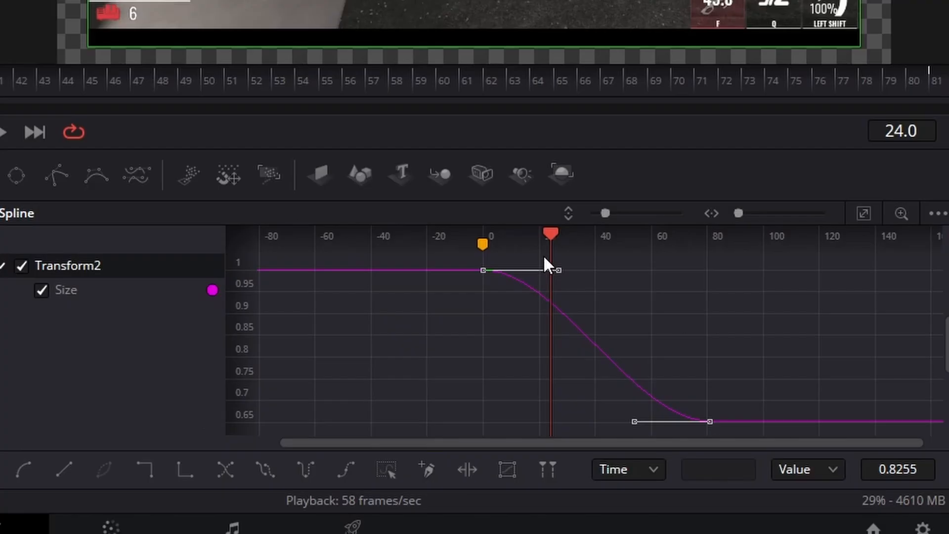
drag(553, 234, 479, 240)
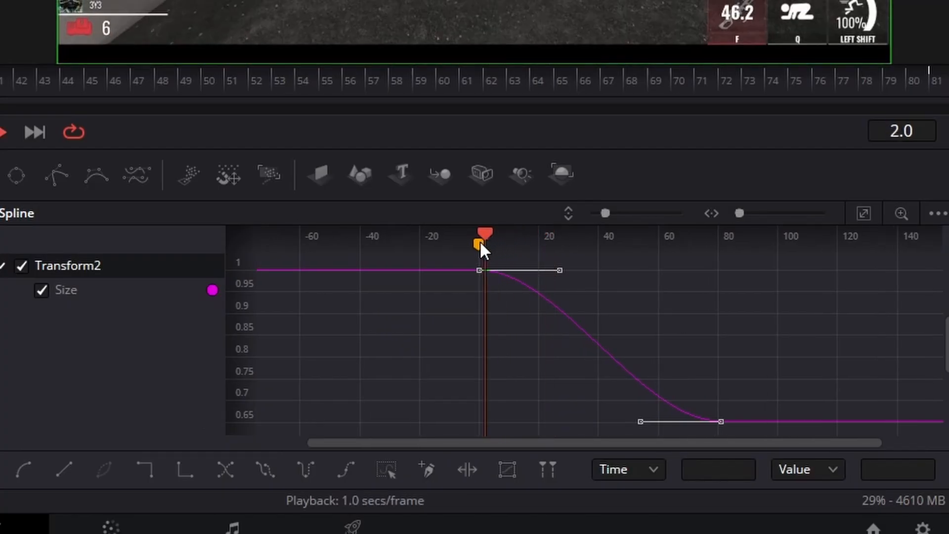
key(space)
key(space)
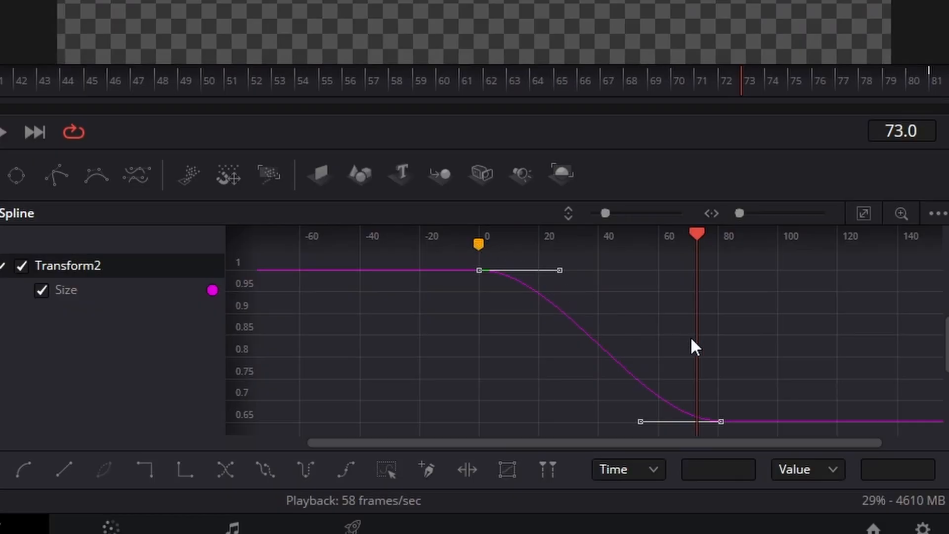
Raise the last Size keyframe's ease handle to about frame 77 at a value of about 0.85, and replay from frame 0
drag(640, 423, 708, 337)
drag(693, 232, 485, 238)
key(space)
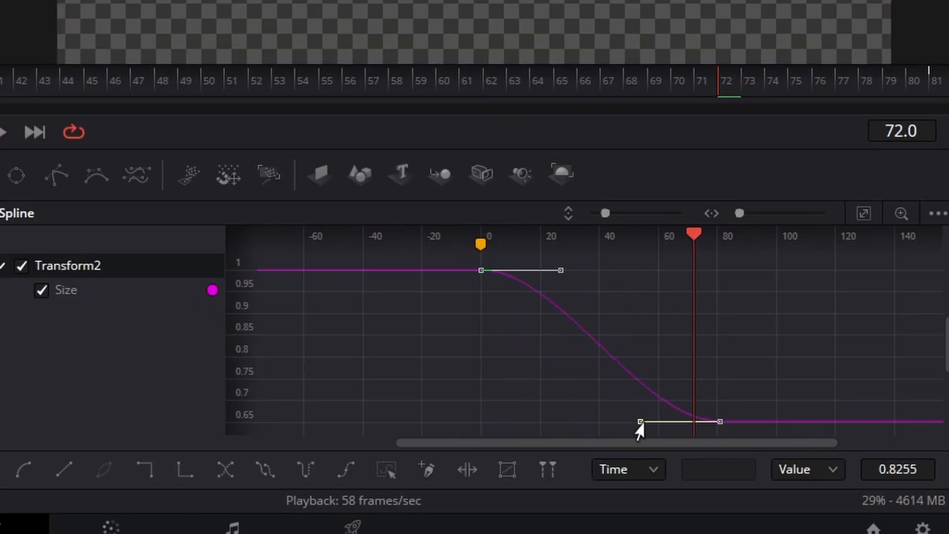
drag(640, 424, 708, 336)
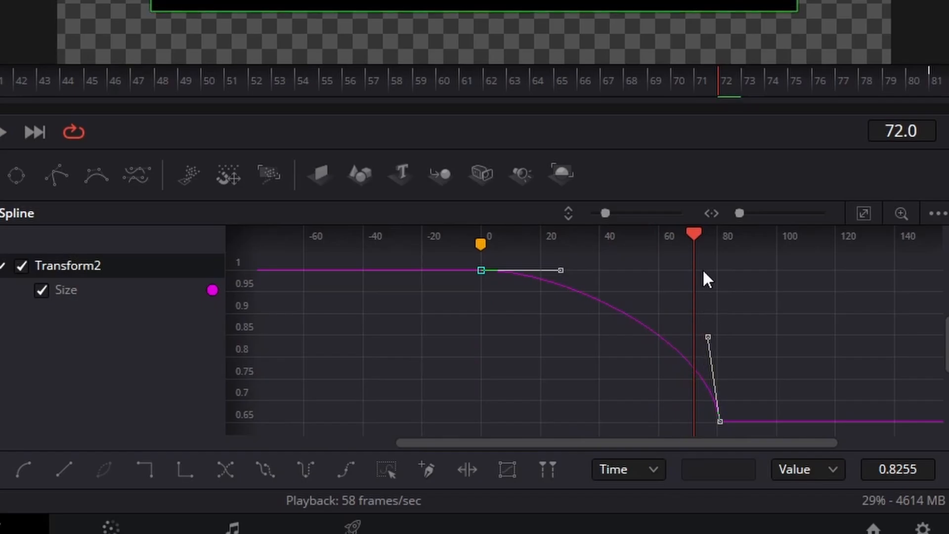
drag(686, 236, 484, 238)
key(space)
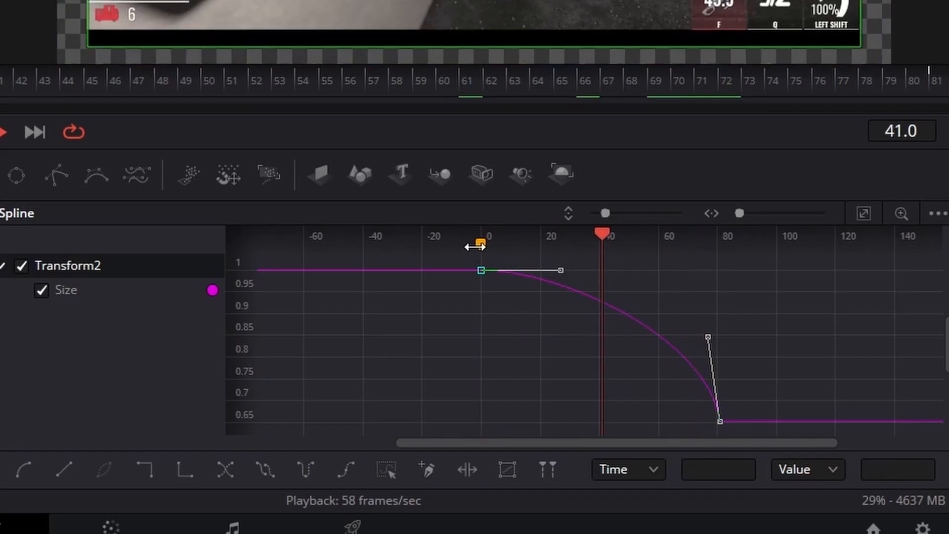
Pull the first Size keyframe's ease handle down to about 0.85 at frame 0 and preview the fast-starting zoom-out
key(space)
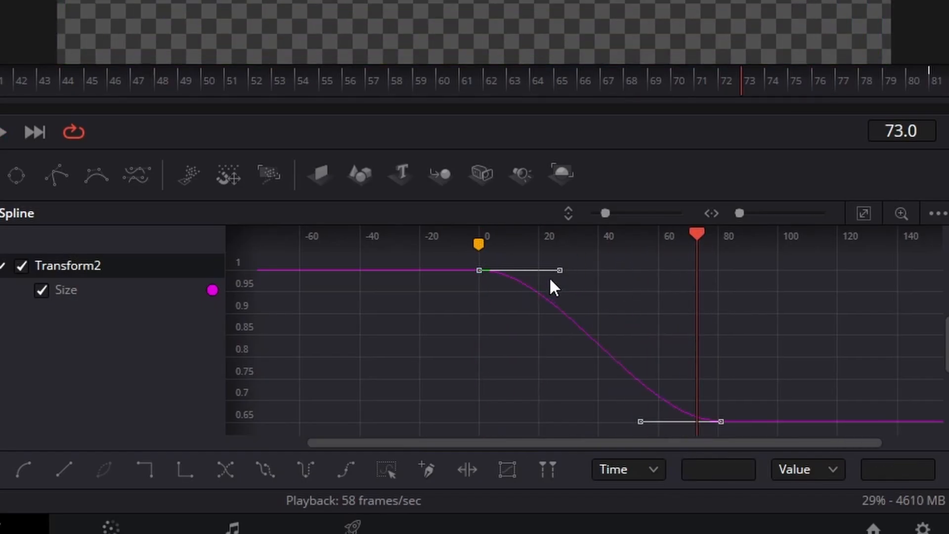
drag(555, 275, 456, 356)
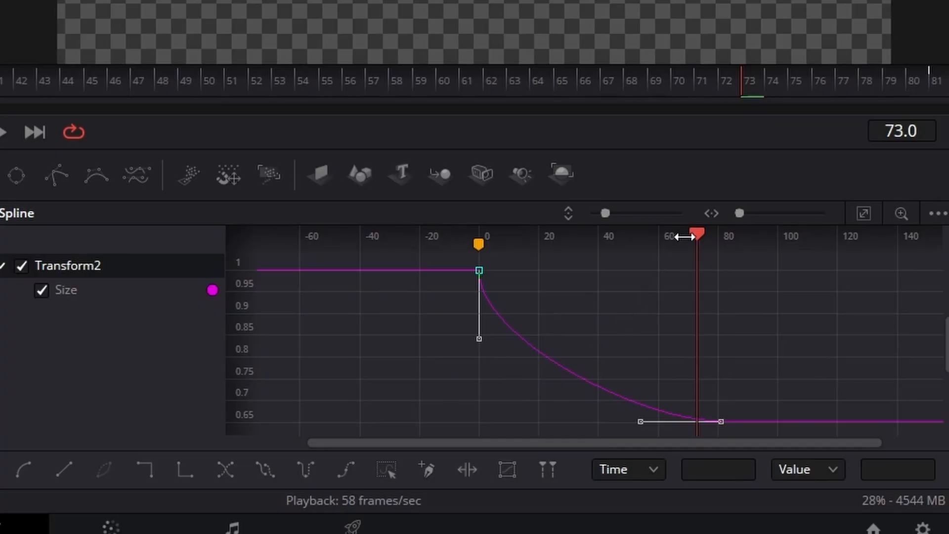
mouse_move(701, 236)
mouse_down()
mouse_move(496, 246)
mouse_move(696, 255)
mouse_up()
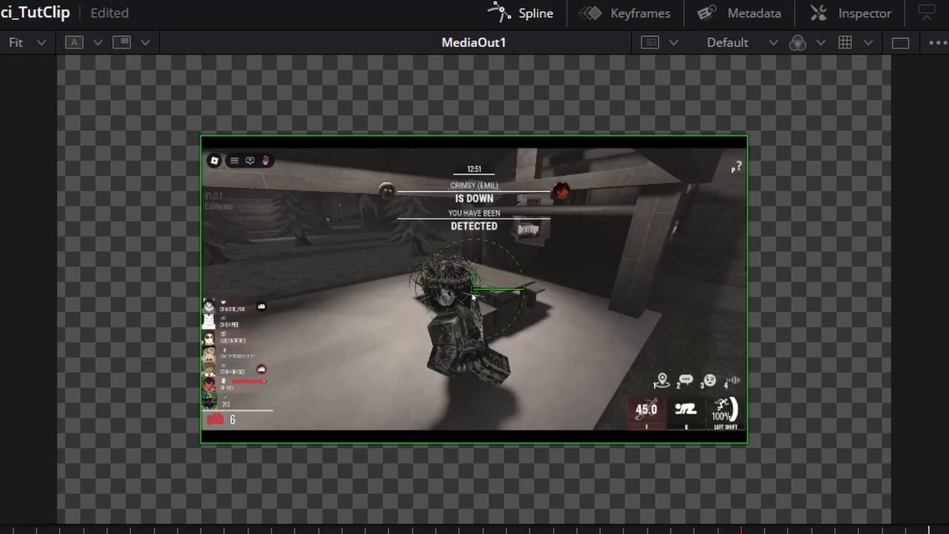
key(space)
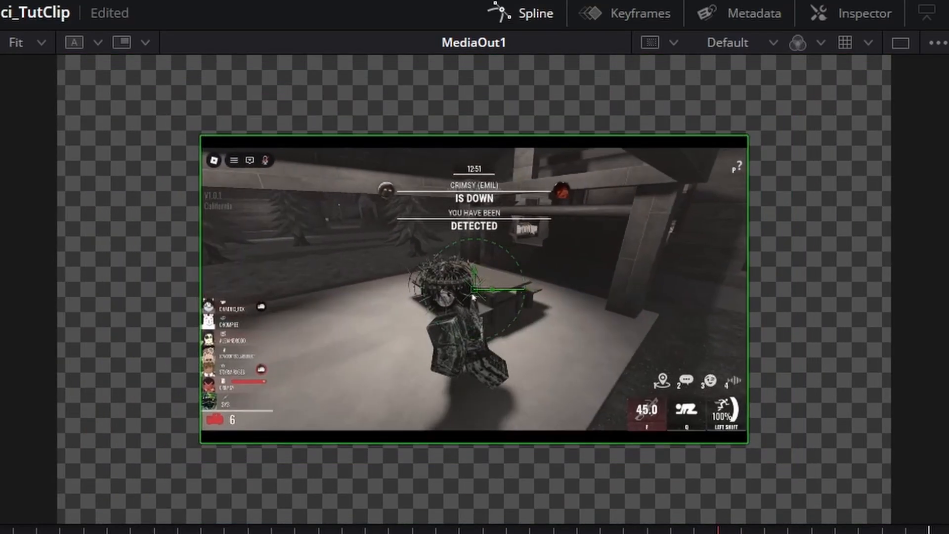
Try raising the last Size keyframe's ease handle to about 0.85 near frame 77 and replay from about frame 1
key(ctrl+z)
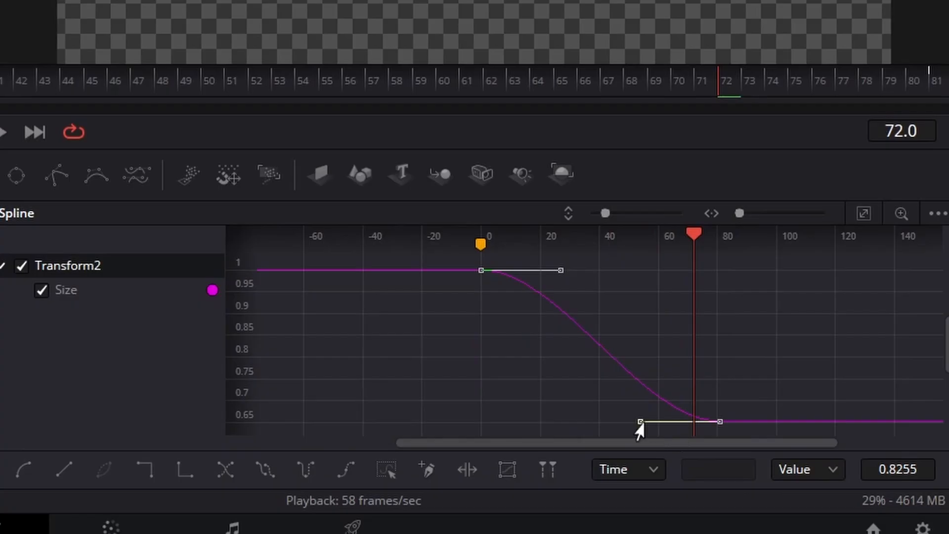
drag(640, 421, 707, 339)
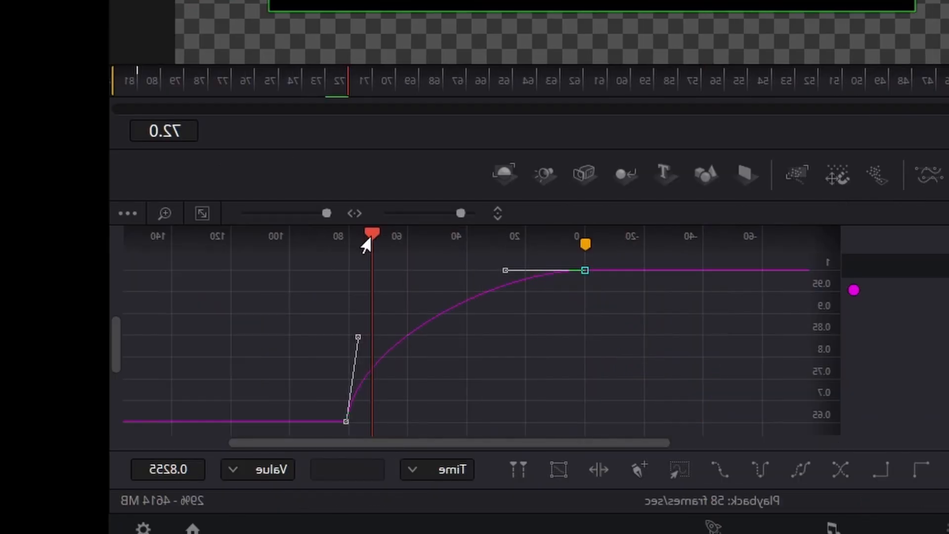
drag(697, 239, 485, 246)
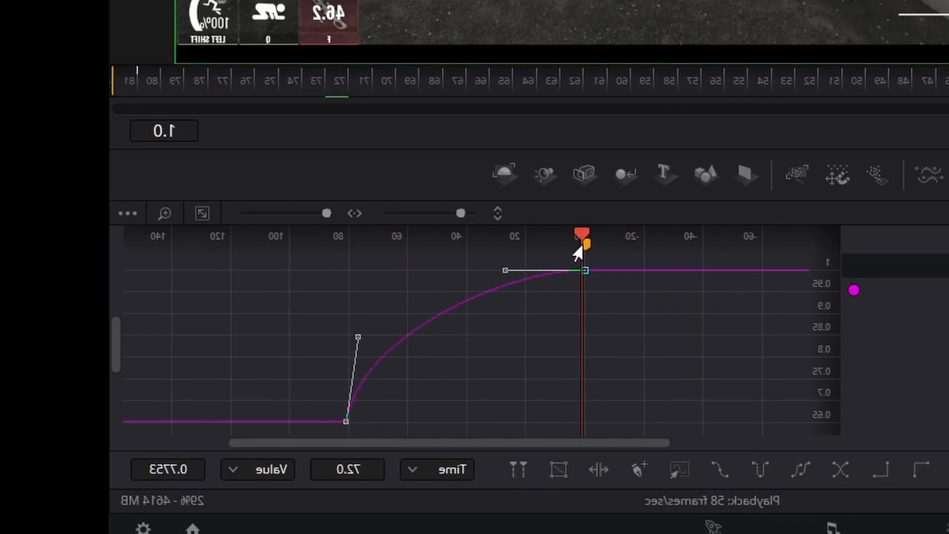
key(space)
key(space)
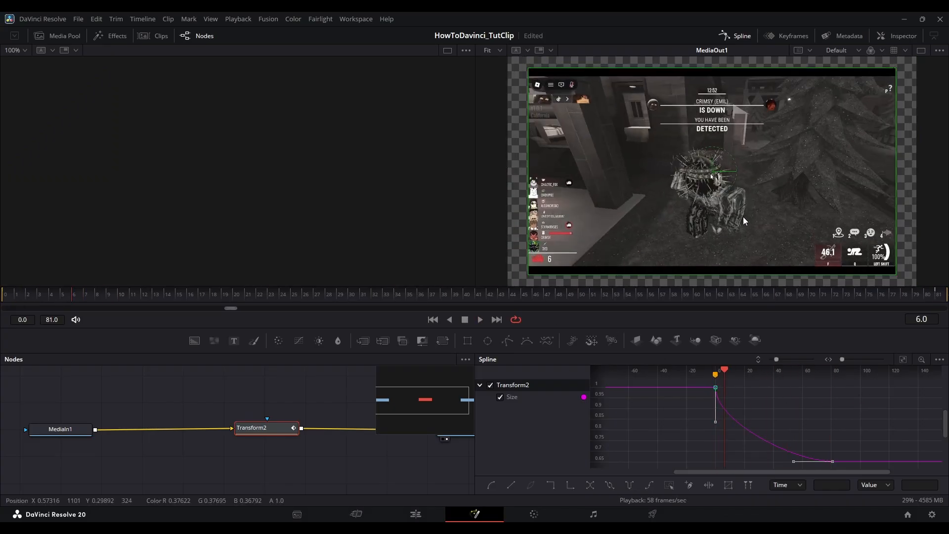
Close the Spline editor, shift the Transform2 node towards MediaIn1, and return to the Edit page
click(728, 34)
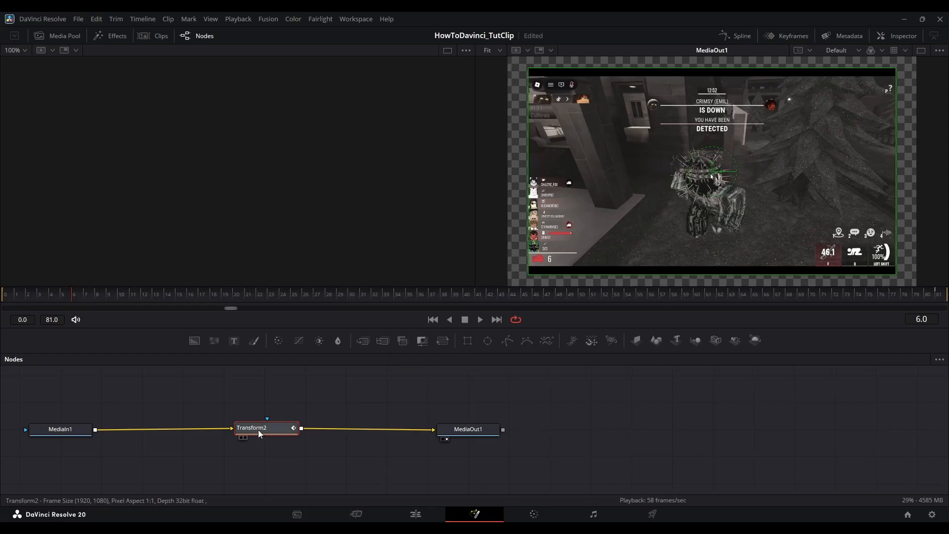
drag(258, 429, 173, 431)
click(416, 513)
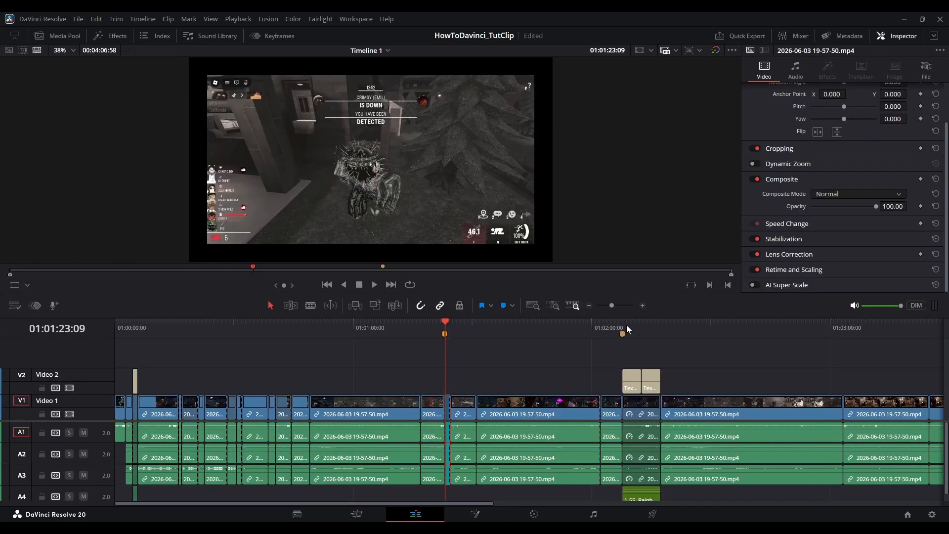
Place the playhead at the end of the timeline's last clip, at 01:04:06:58
drag(612, 306, 612, 310)
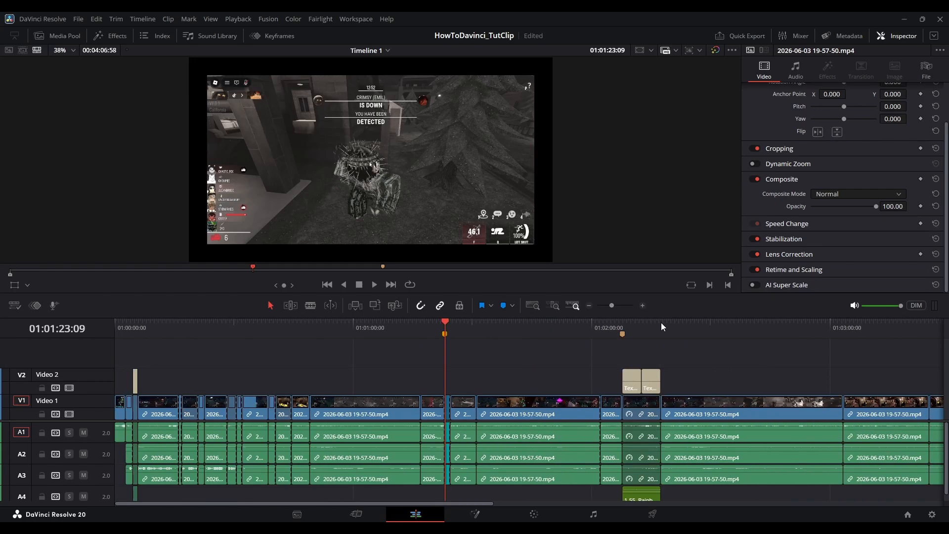
drag(610, 305, 617, 309)
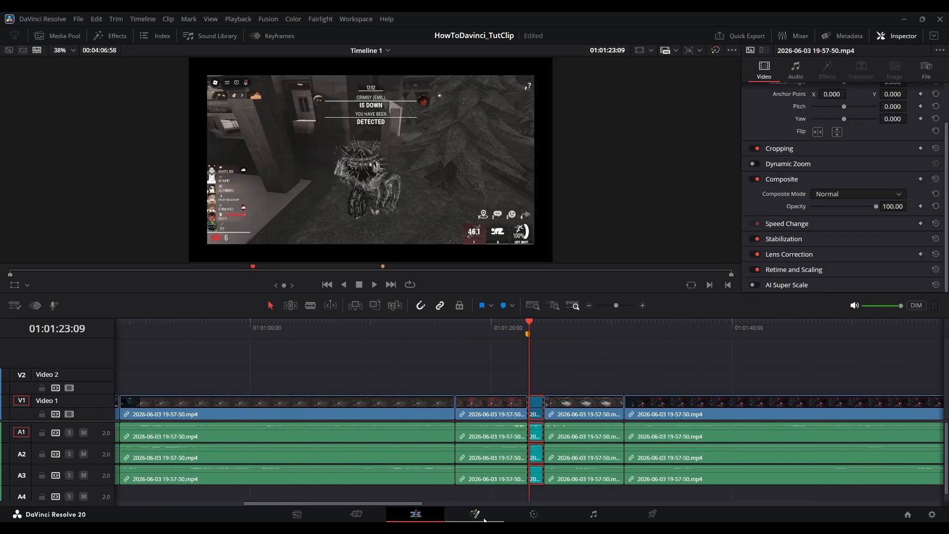
drag(616, 306, 610, 306)
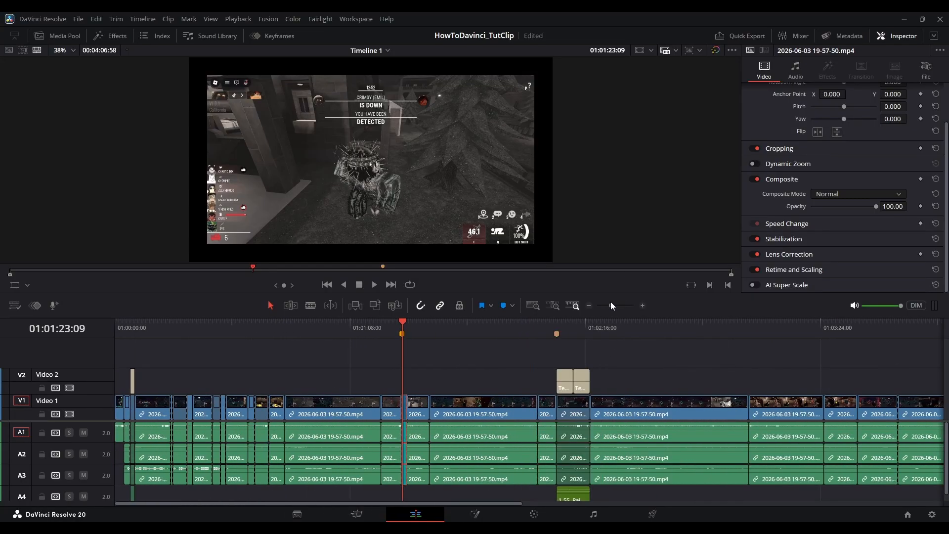
click(606, 328)
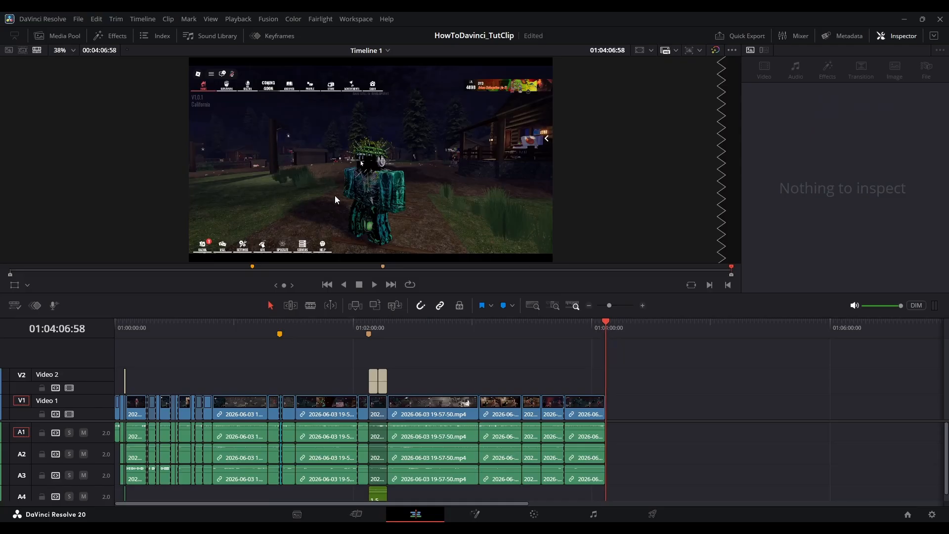
Add the favorite Fusion Composition effect to Video 1 directly after the last gameplay clip
click(58, 35)
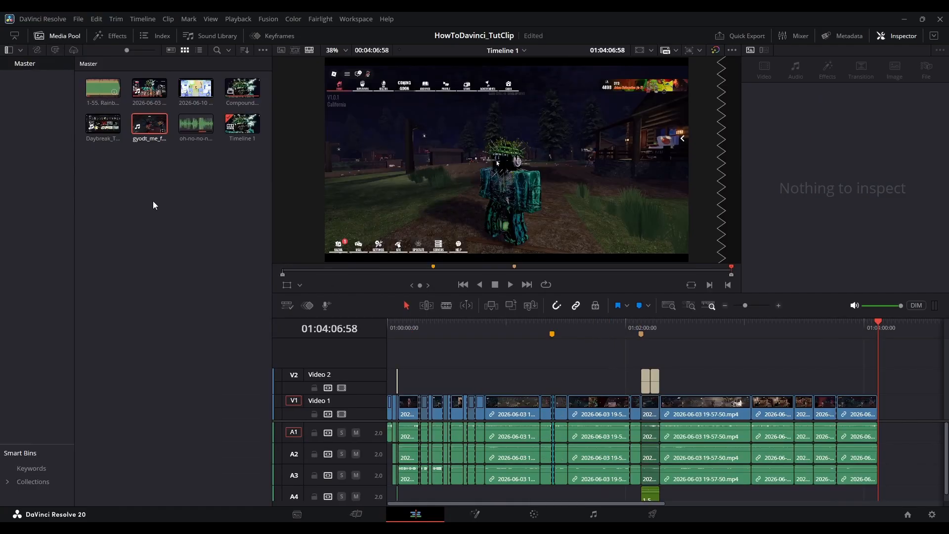
click(46, 37)
click(102, 38)
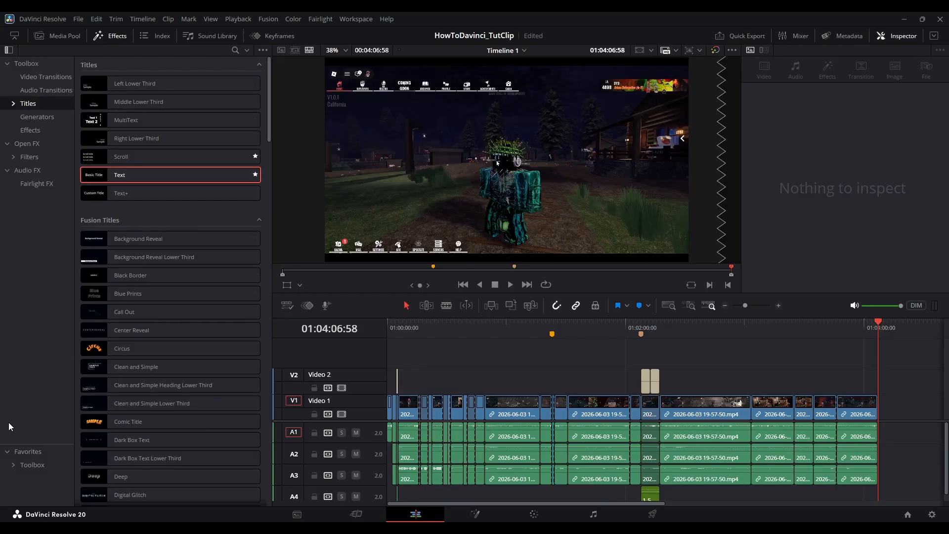
click(25, 455)
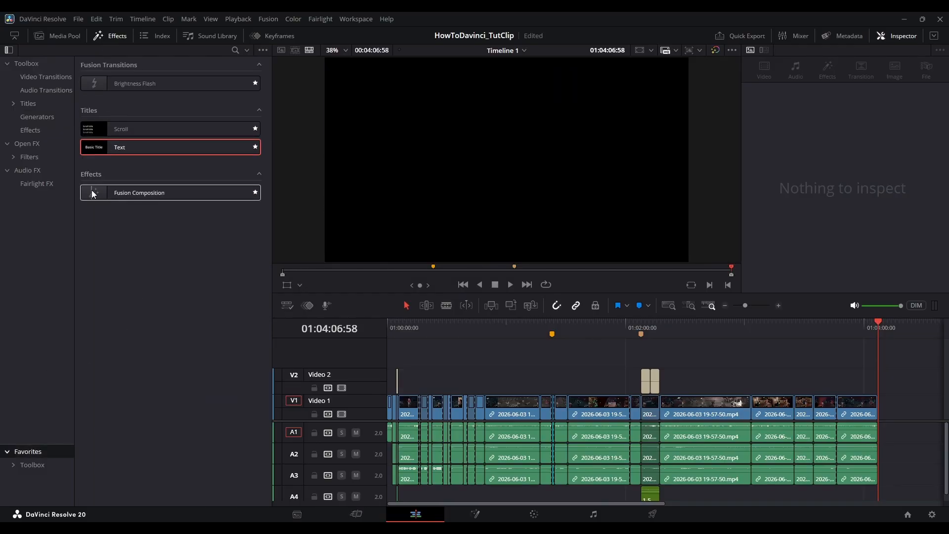
drag(105, 190, 885, 412)
drag(745, 306, 758, 307)
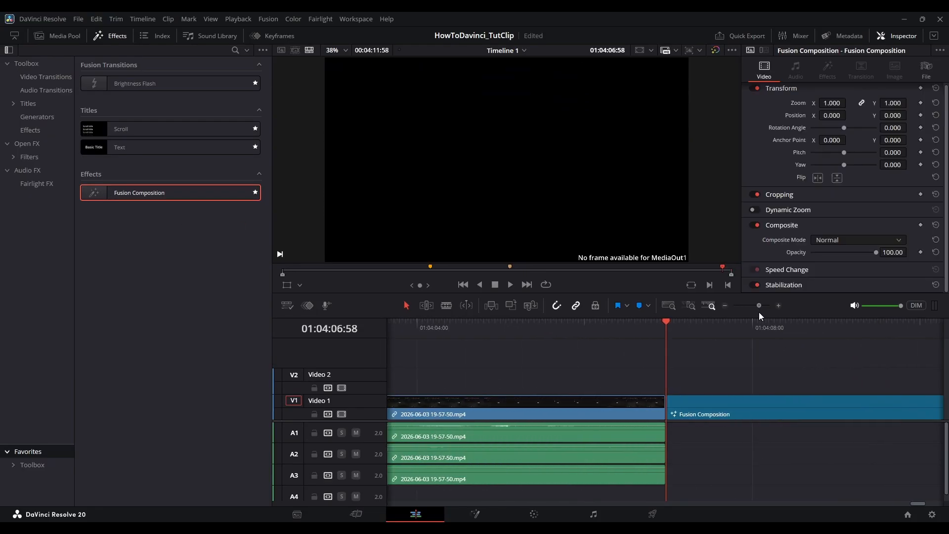
Open the new Fusion Composition on the Fusion page and move MediaOut1 to the right to make room for nodes
click(679, 324)
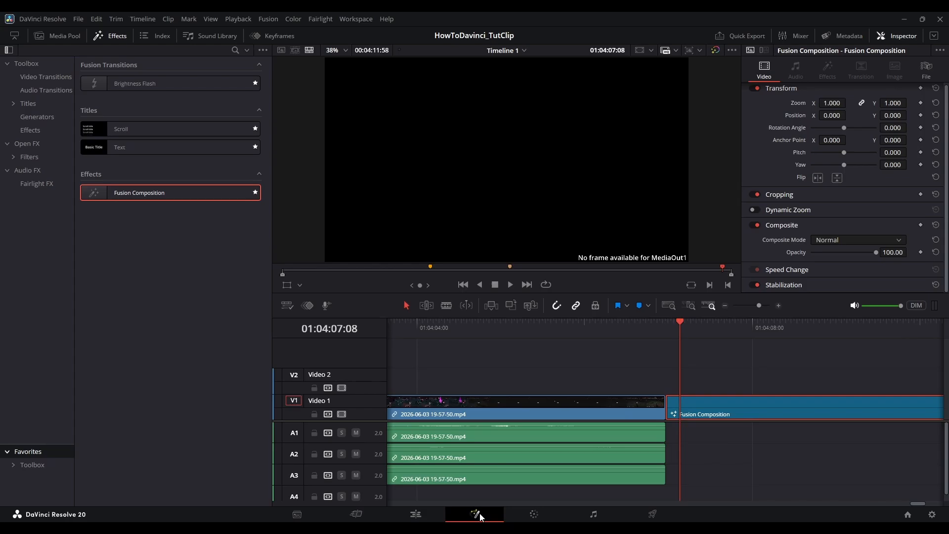
click(476, 514)
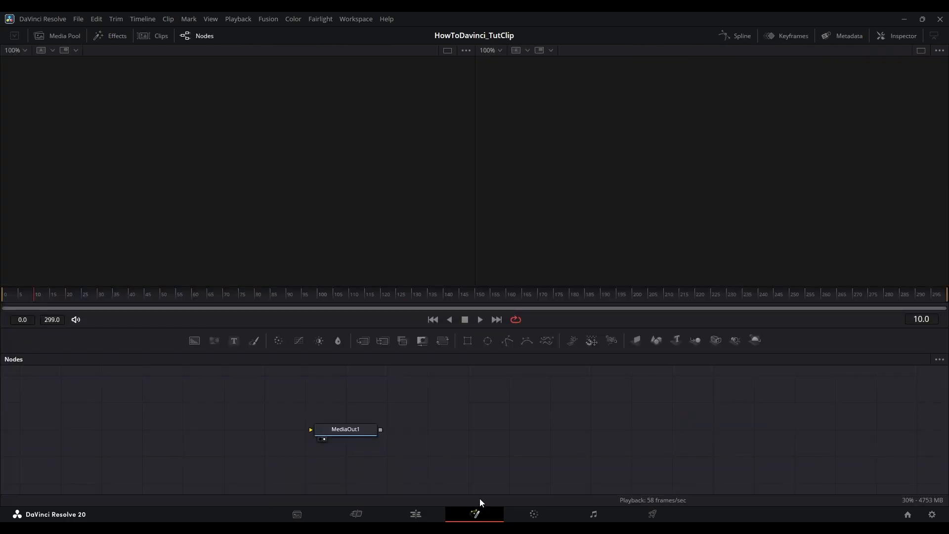
drag(345, 429, 549, 428)
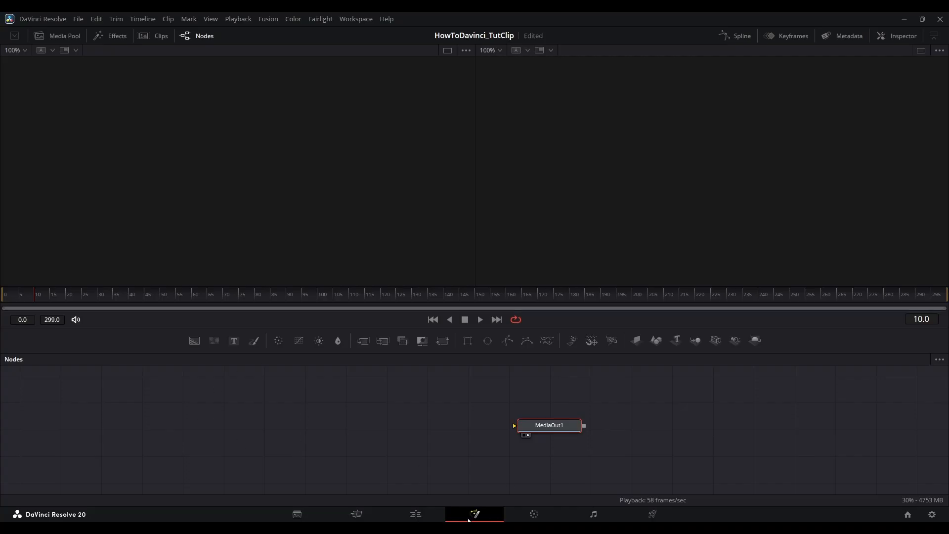
Compare the gameplay clip at 01:04:06:19 with the Fusion Composition at 01:04:07:37 on the timeline
click(416, 514)
click(612, 338)
click(475, 514)
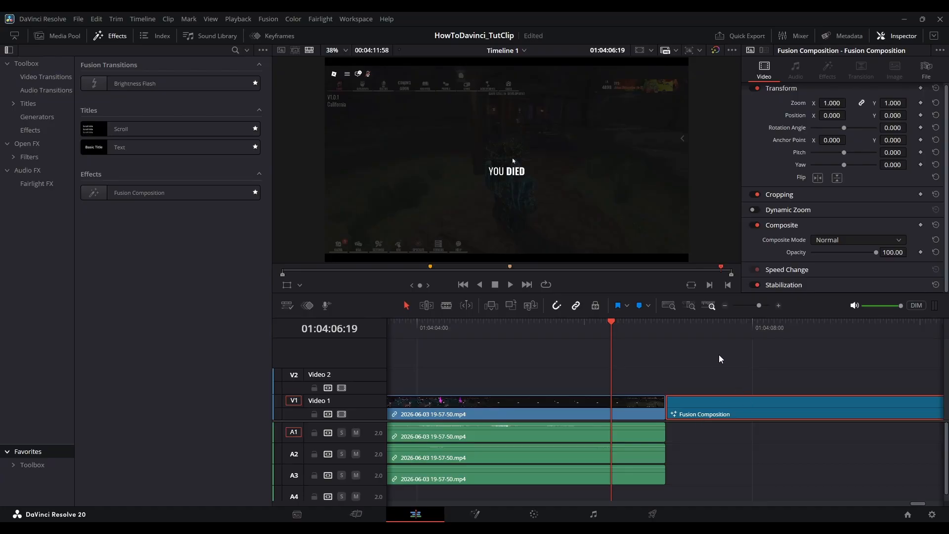
click(721, 328)
Add a Background node connected to MediaOut1 in the Fusion Composition and check the result on the Edit page
click(476, 515)
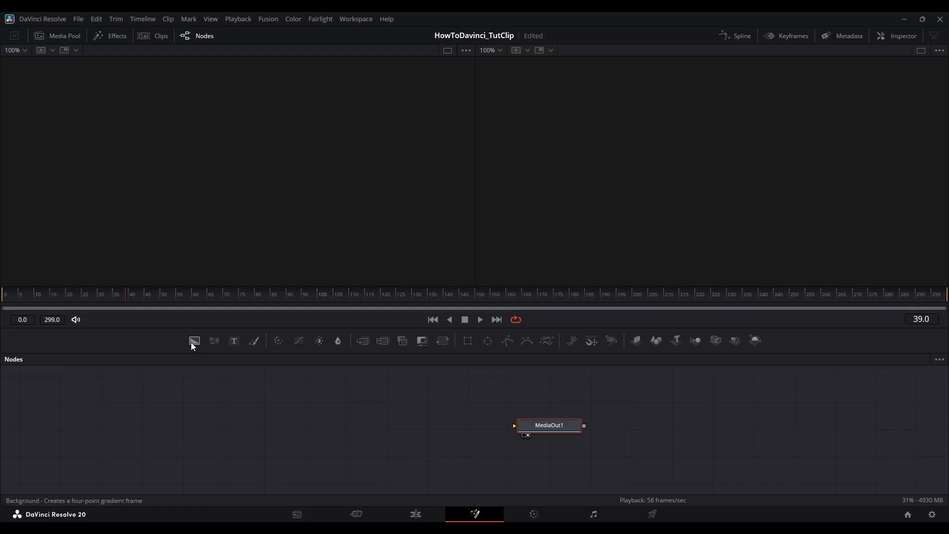
drag(192, 342, 515, 427)
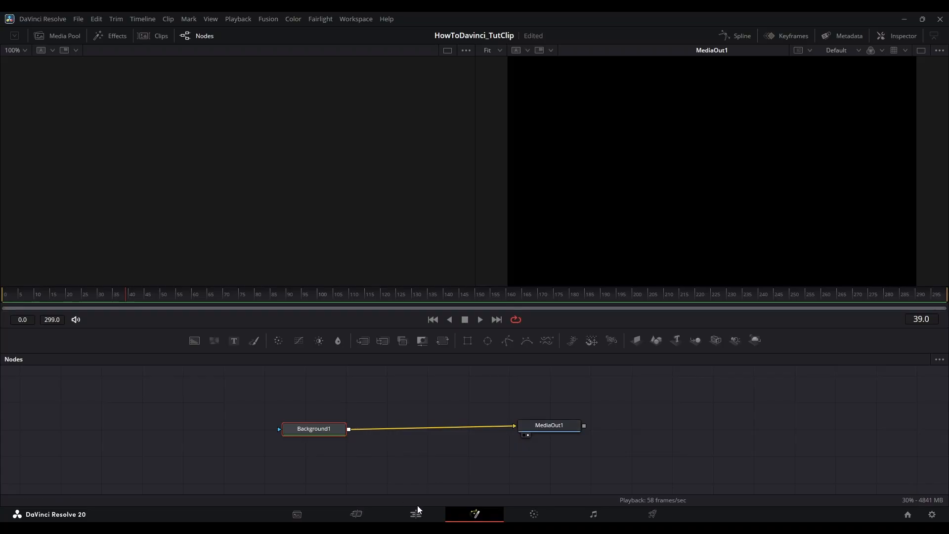
click(416, 513)
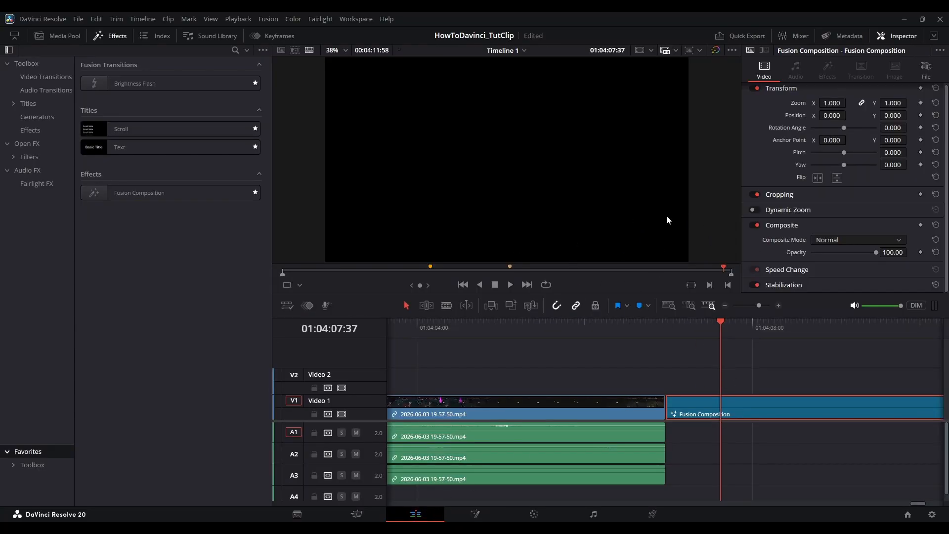
Set Background1 to solid turquoise (Red 0.490196, Green 0.996078, Blue 0.894117) and view the composition's start on the Edit page
click(475, 515)
click(895, 36)
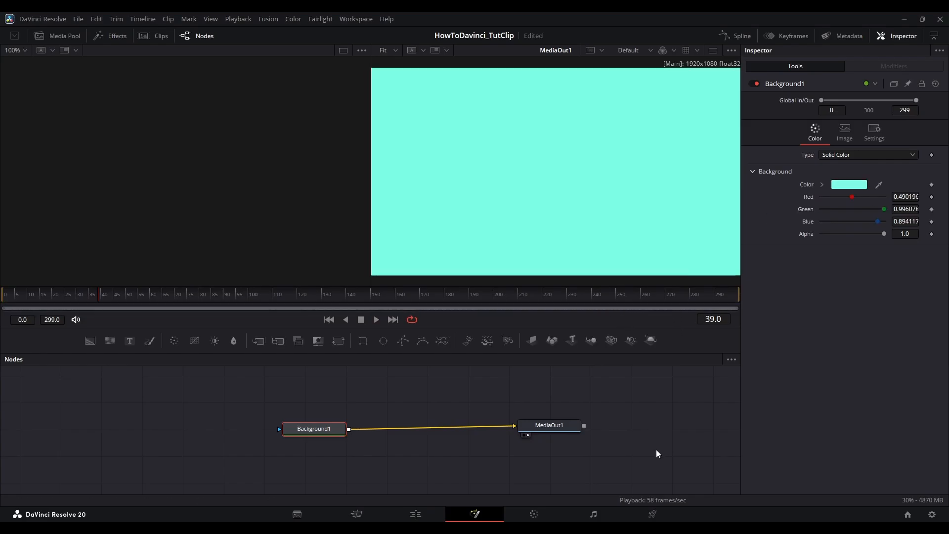
click(416, 512)
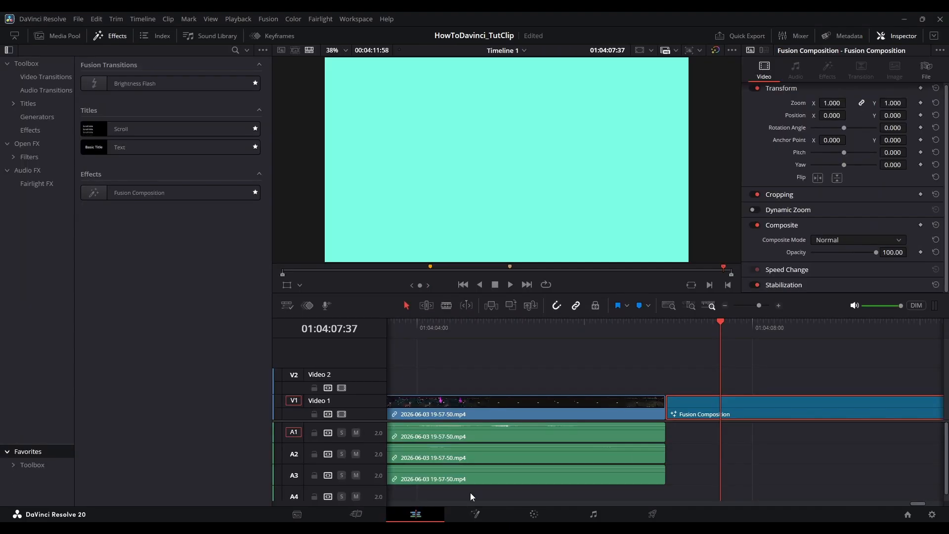
click(693, 342)
click(672, 340)
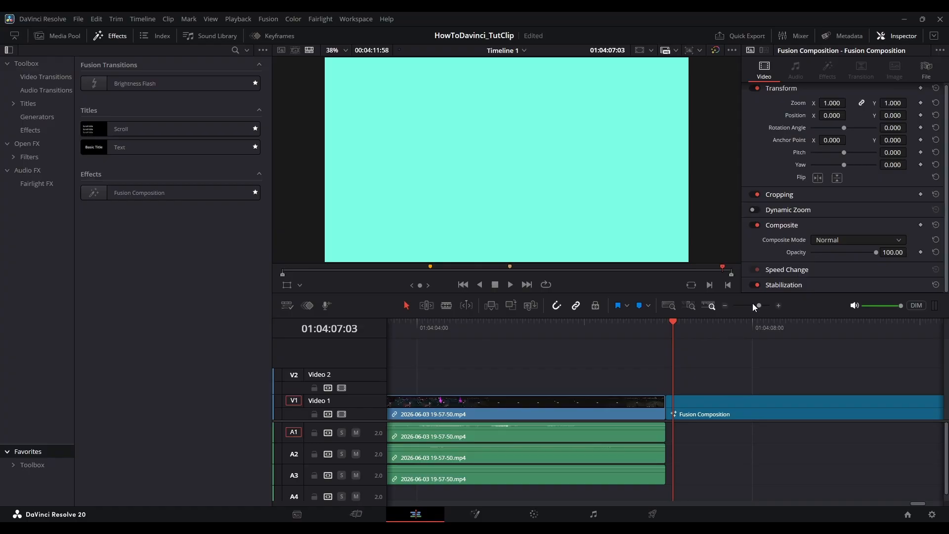
Turn off linked selection and select only the video part of the last gameplay clip for copying
mouse_move(753, 303)
mouse_down()
mouse_move(740, 299)
mouse_move(749, 304)
mouse_up()
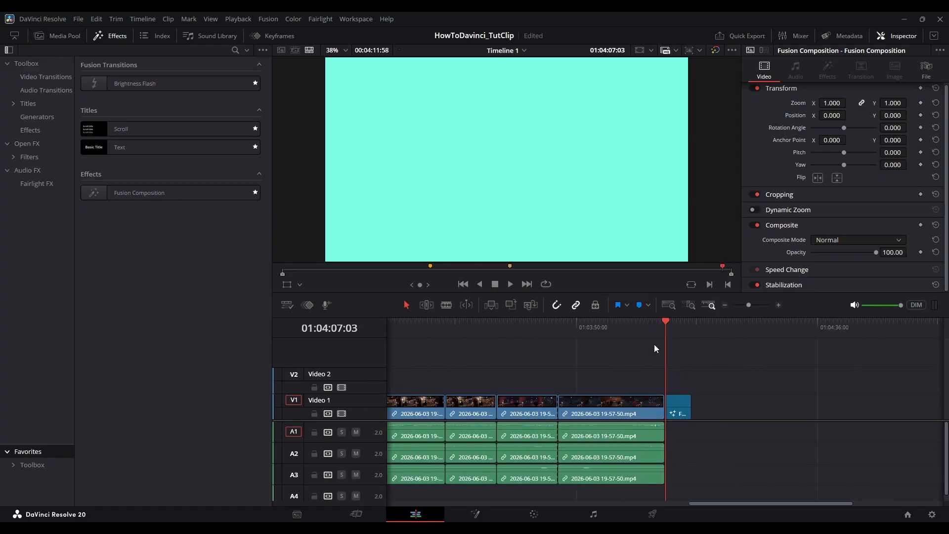
click(742, 305)
click(652, 401)
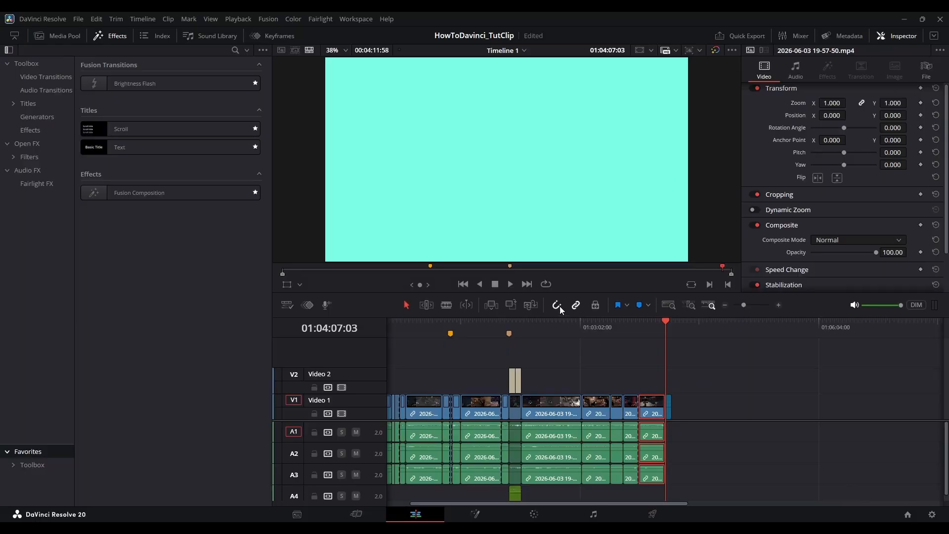
click(576, 305)
click(675, 414)
click(652, 414)
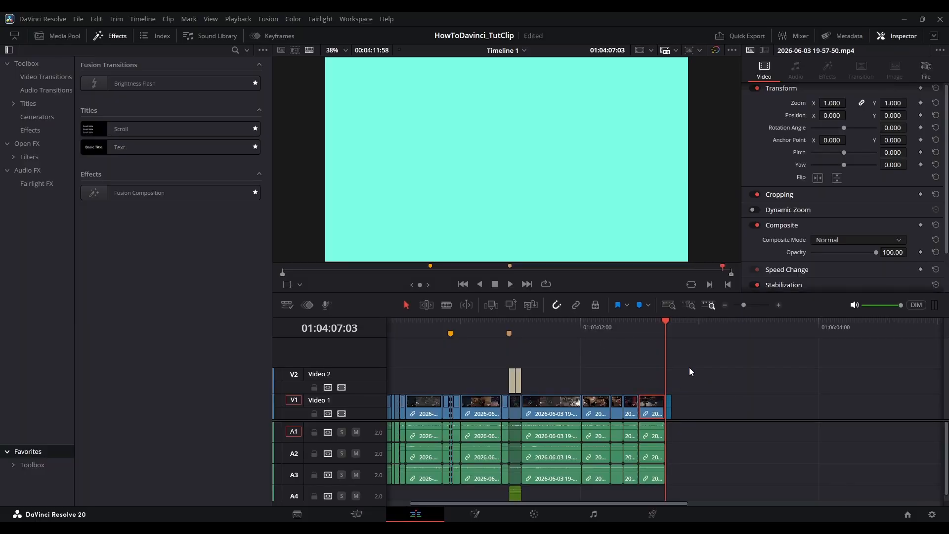
Paste the copied gameplay video after the last clip and place it on Video 2 above the Fusion Composition's start
click(678, 333)
key(ctrl+v)
drag(683, 414, 678, 385)
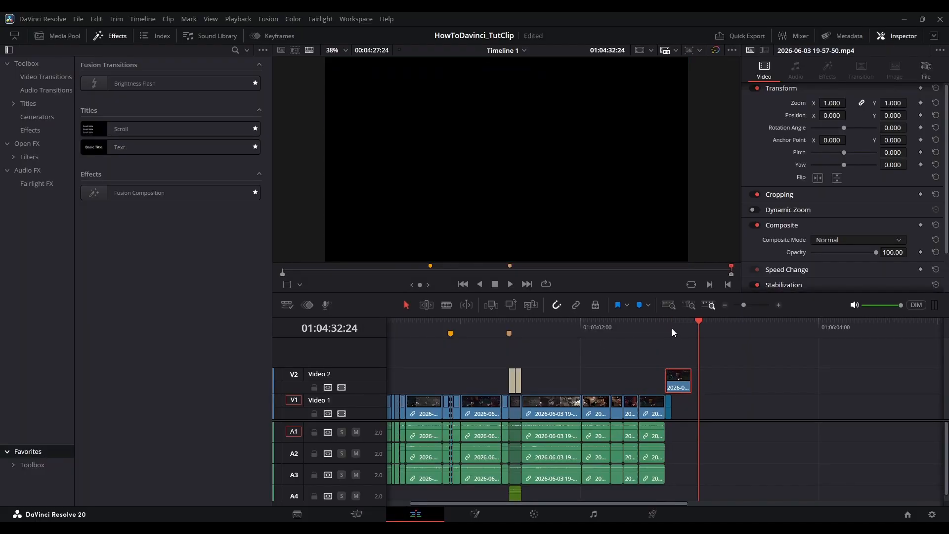
Scale the Video 2 clip to a zoom of 0.710 in X and Y over the turquoise background and save the project
drag(672, 330, 661, 331)
drag(832, 103, 791, 103)
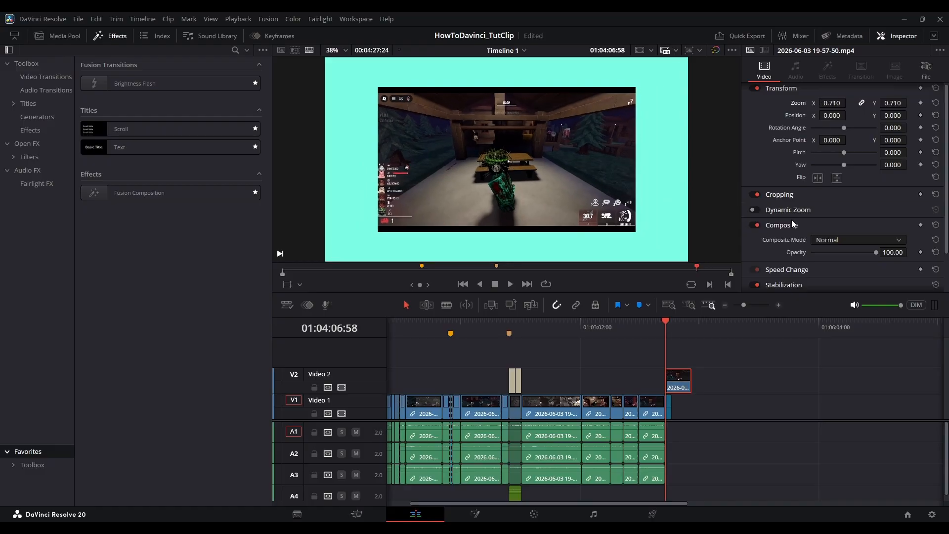
key(ctrl+s)
click(669, 401)
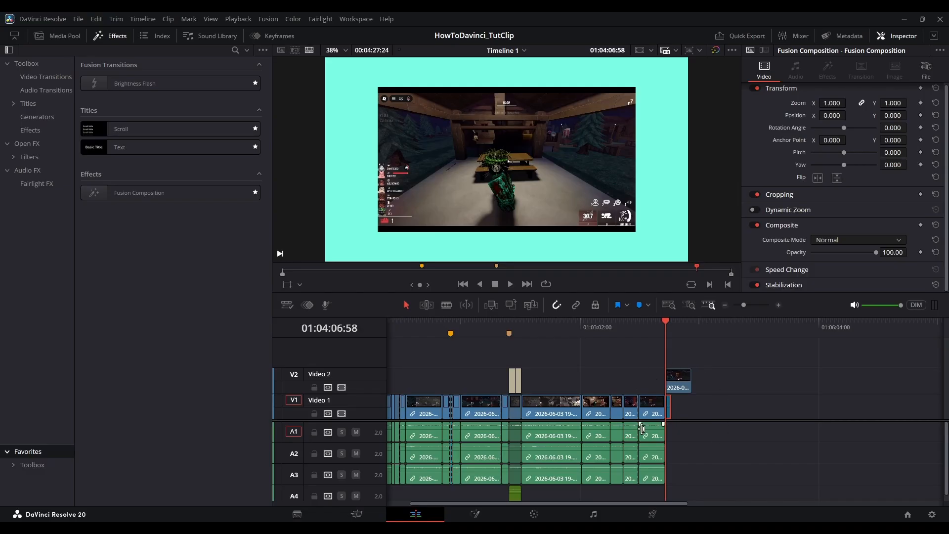
click(676, 390)
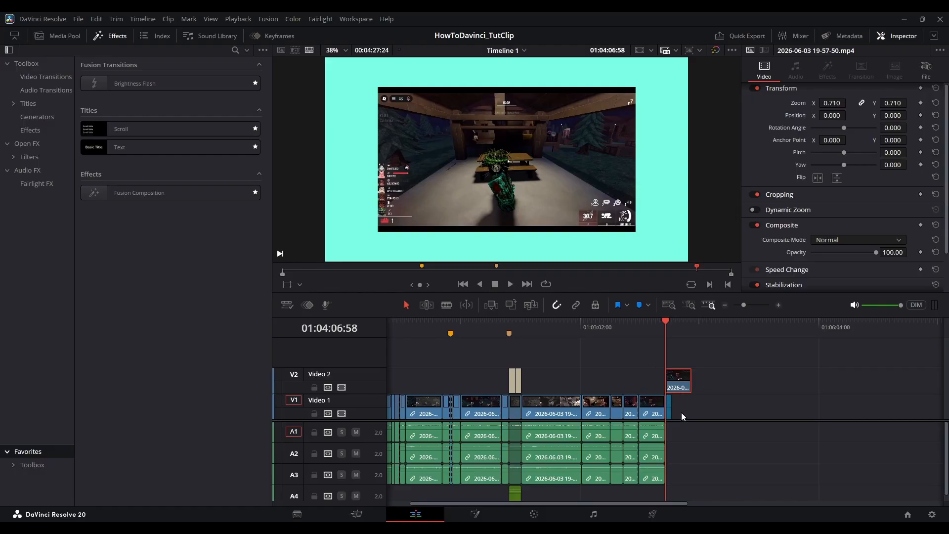
Undo the overlay clip's scaling and placement, the pasted gameplay video and the turquoise Fusion Composition at the timeline's end
click(717, 410)
key(ctrl+z)
key(ctrl+z)
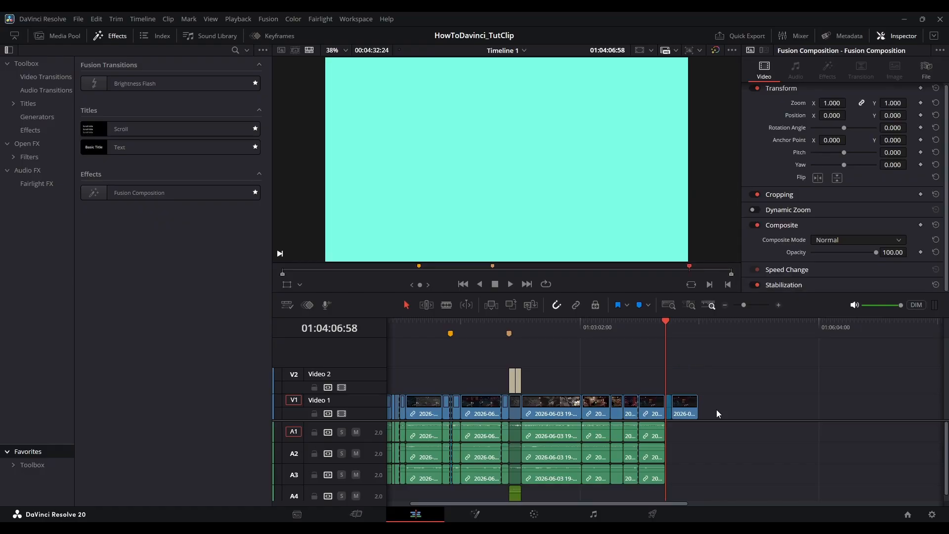
key(ctrl+z)
key(ctrl+z)
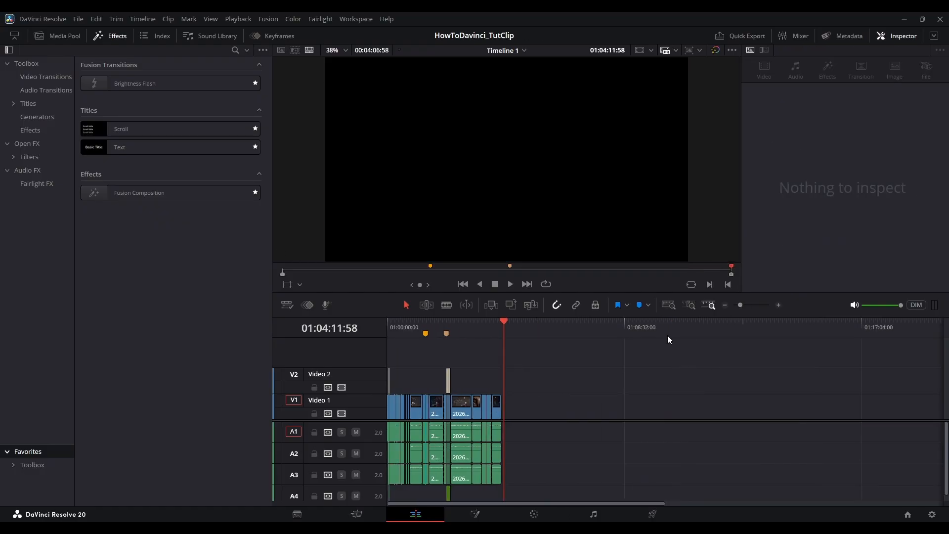
Delete the last gameplay clip's audio from tracks A1, A2 and A3, keeping its video, and save the project
click(505, 328)
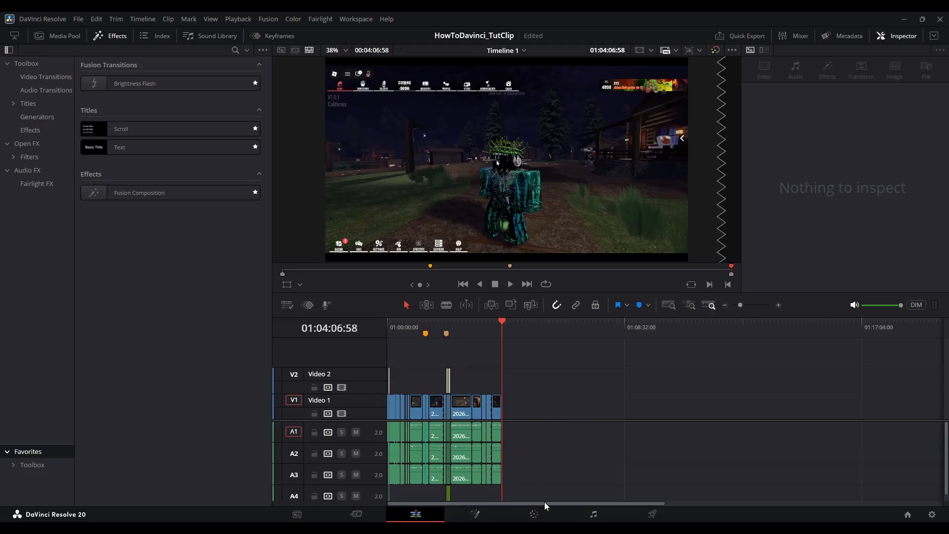
click(496, 331)
key(space)
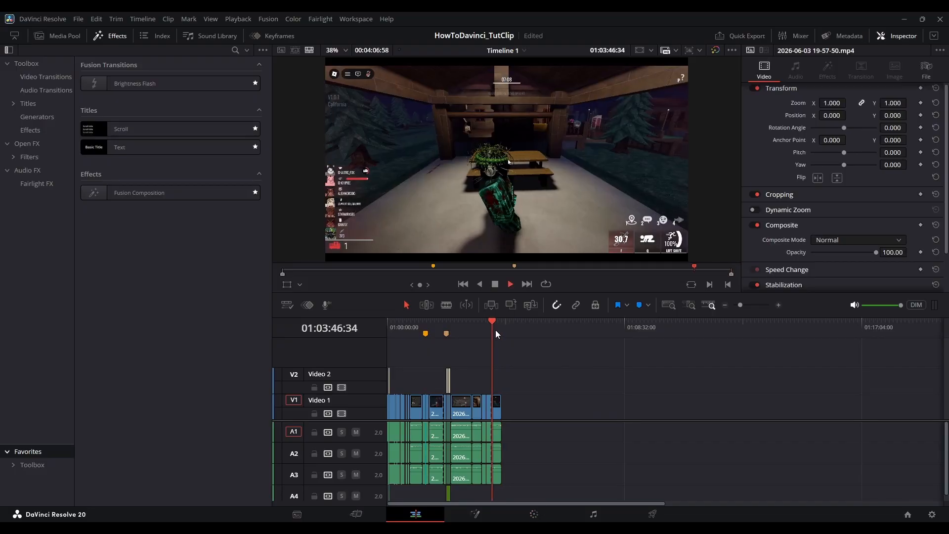
key(space)
drag(741, 306, 746, 305)
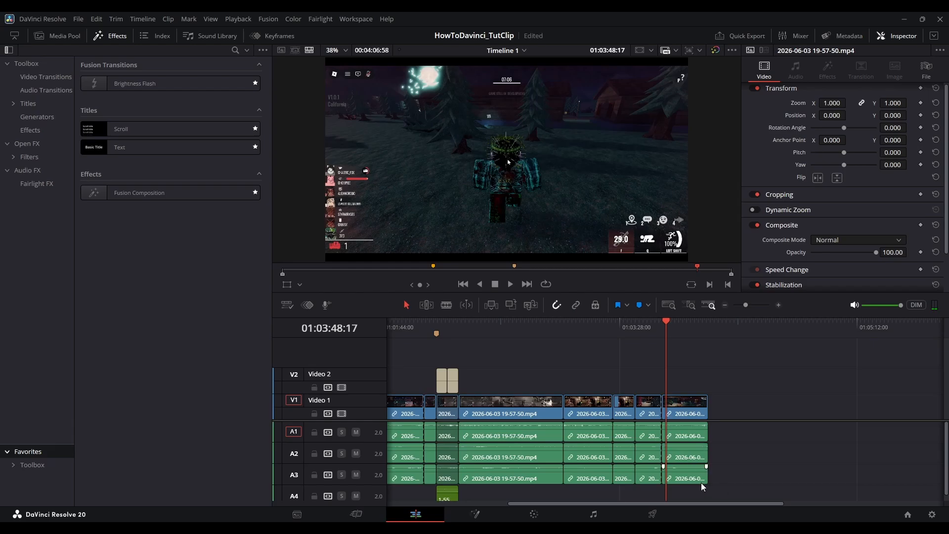
drag(749, 489, 673, 425)
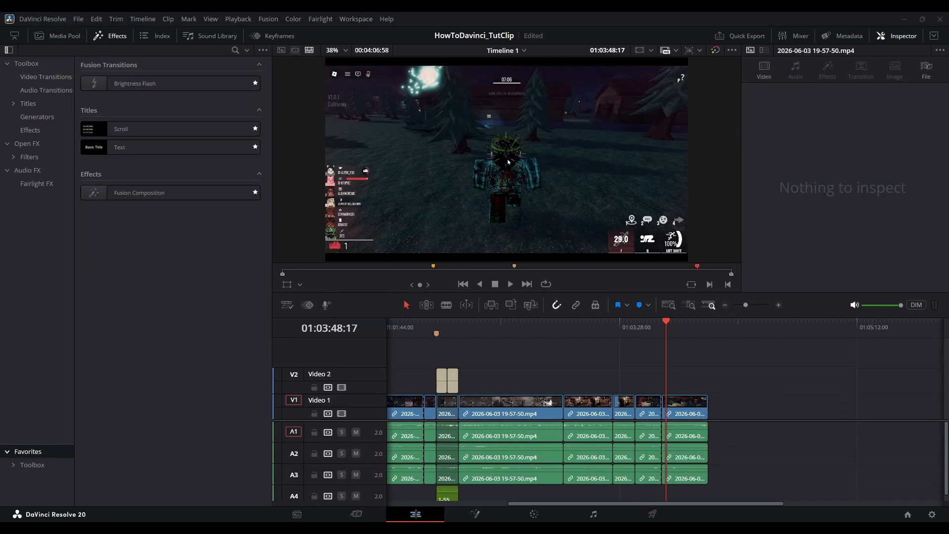
drag(729, 482, 658, 426)
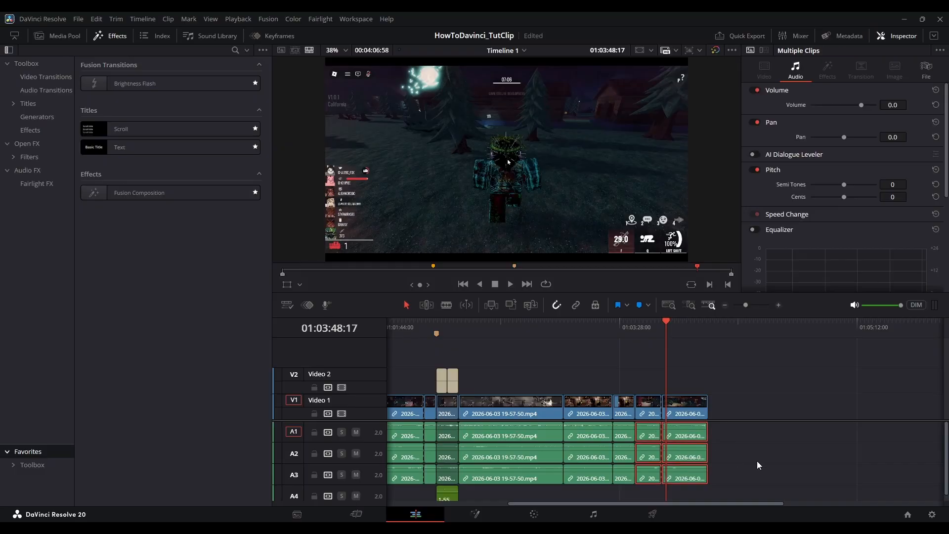
click(741, 463)
drag(730, 492, 663, 423)
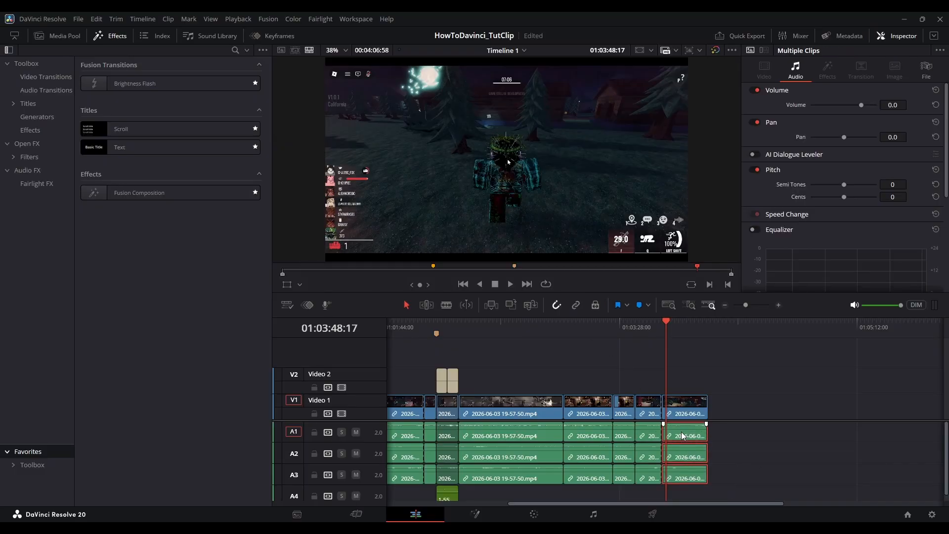
key(Delete)
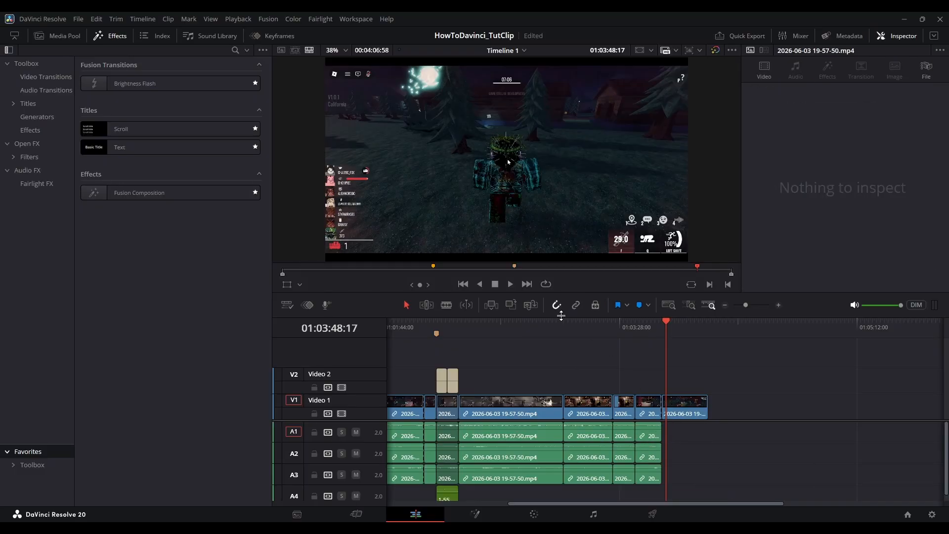
key(ctrl+s)
Place the playhead at the start of the last gameplay clip and open Record Voiceover with the FIFINE 683 microphone as audio input
click(663, 324)
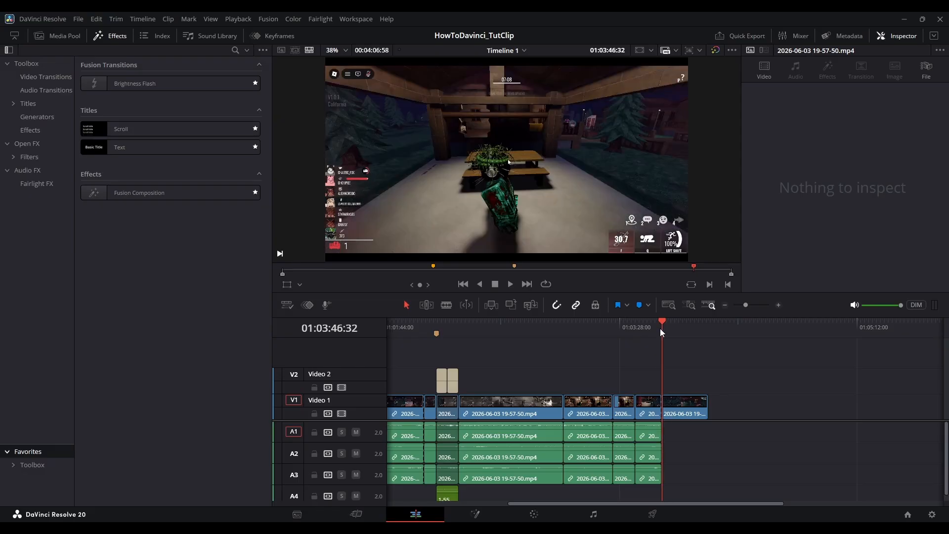
click(106, 38)
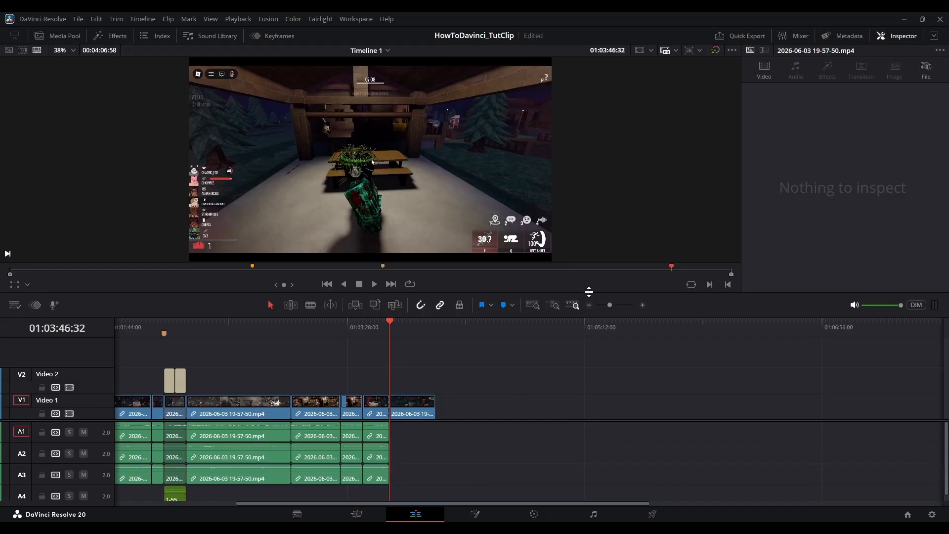
drag(610, 305, 614, 305)
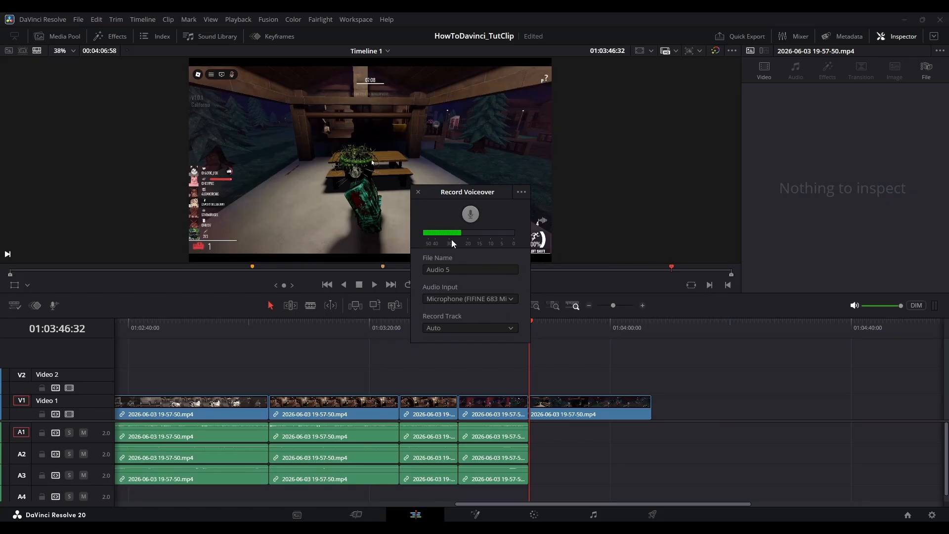
click(468, 299)
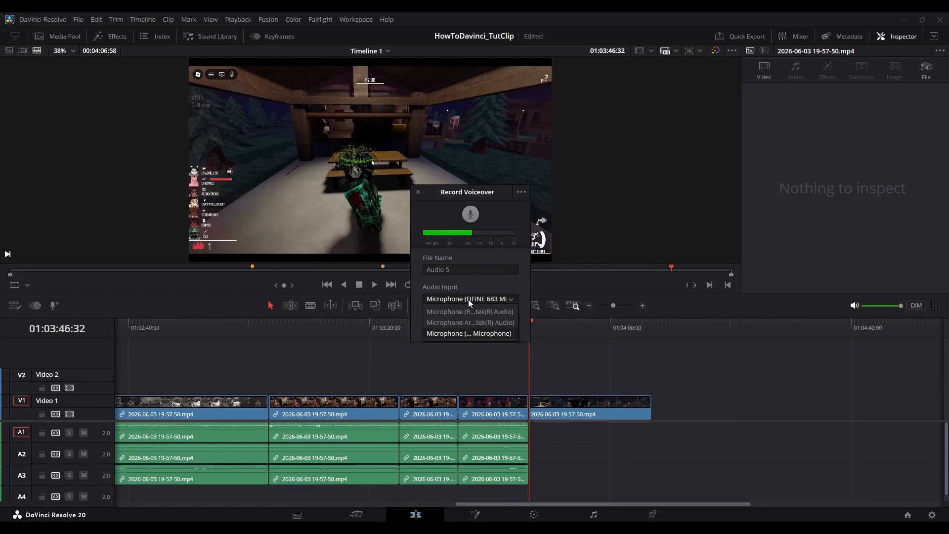
click(470, 337)
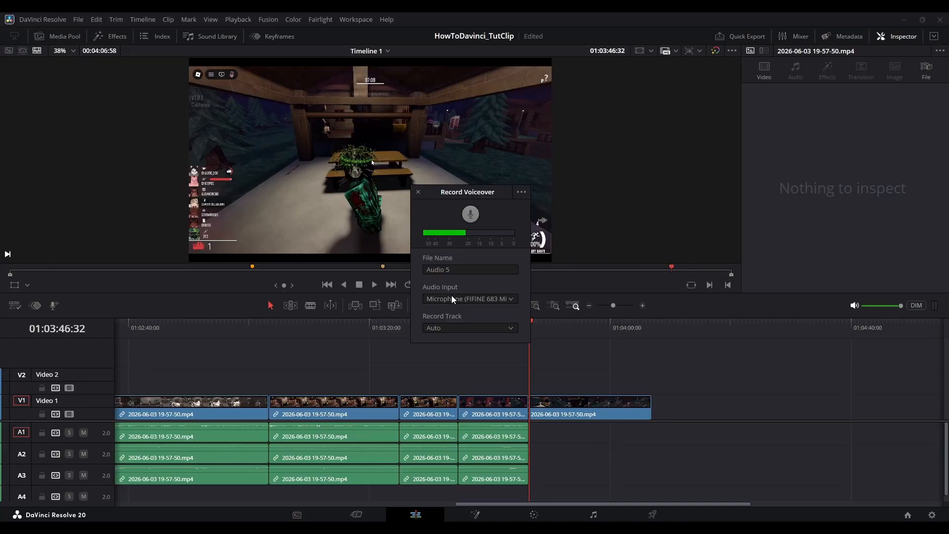
Name the voiceover file VoiceoverPractice and set its record track to Audio 1
click(460, 270)
drag(420, 270, 387, 270)
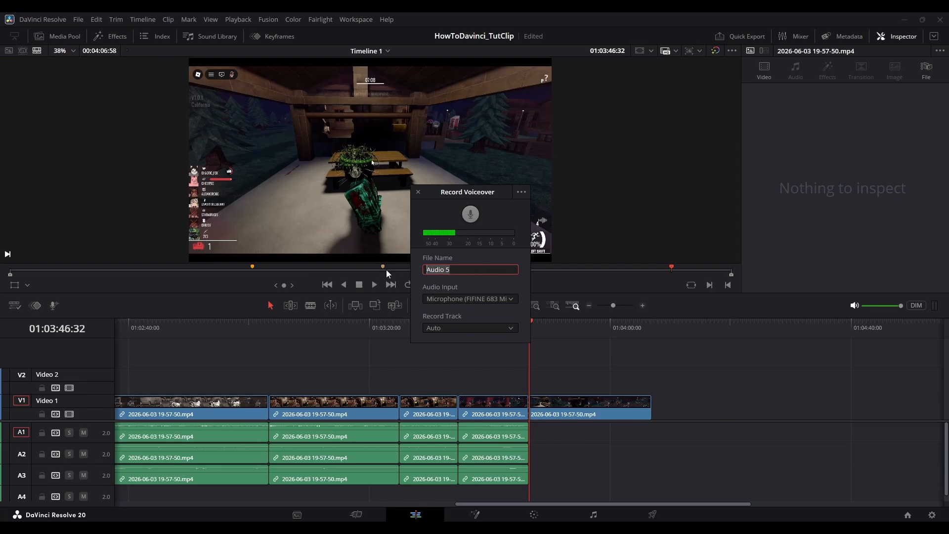
text(VoiceoverPractice)
scroll(87, 479, down, 1)
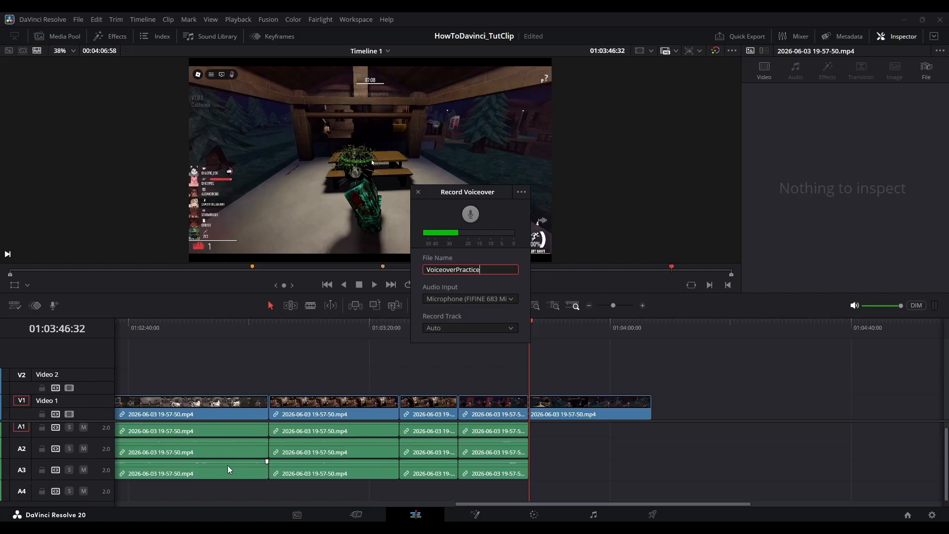
scroll(556, 460, up, 1)
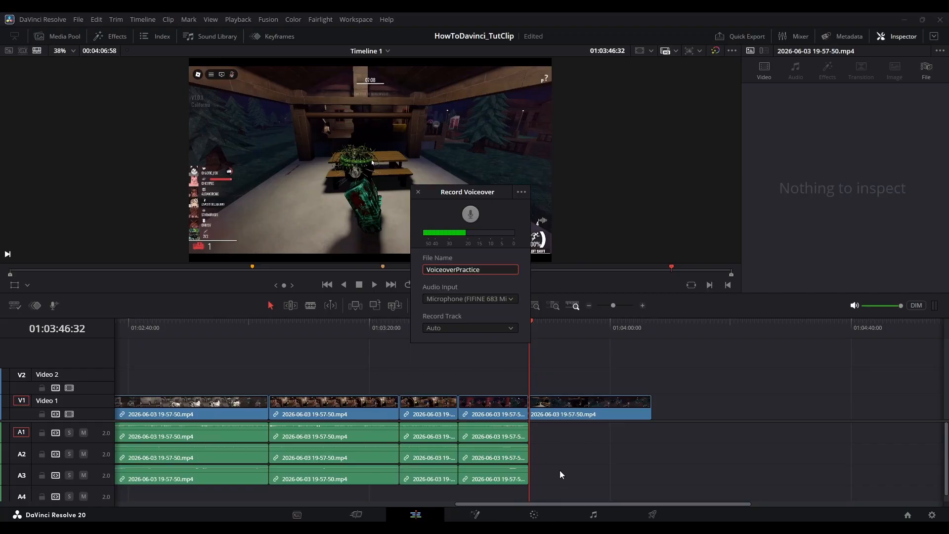
scroll(628, 445, down, 1)
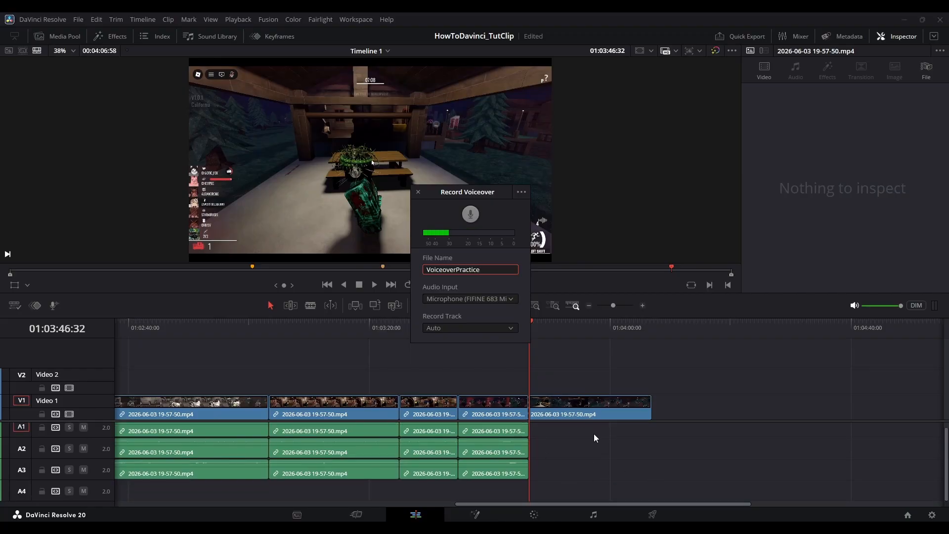
scroll(599, 467, up, 1)
click(476, 328)
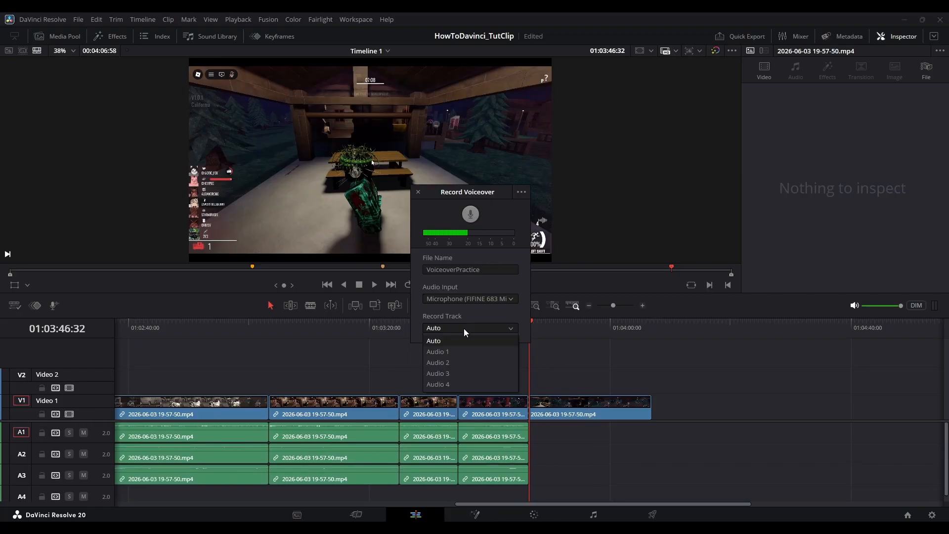
click(460, 350)
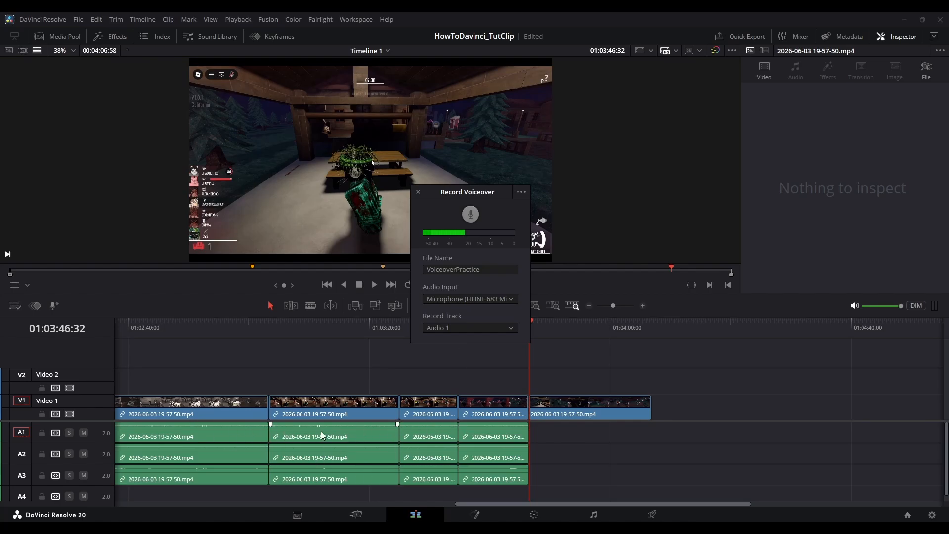
Move the Record Voiceover window clear of the preview and play through sections of the muted last clip
drag(482, 196, 109, 96)
key(space)
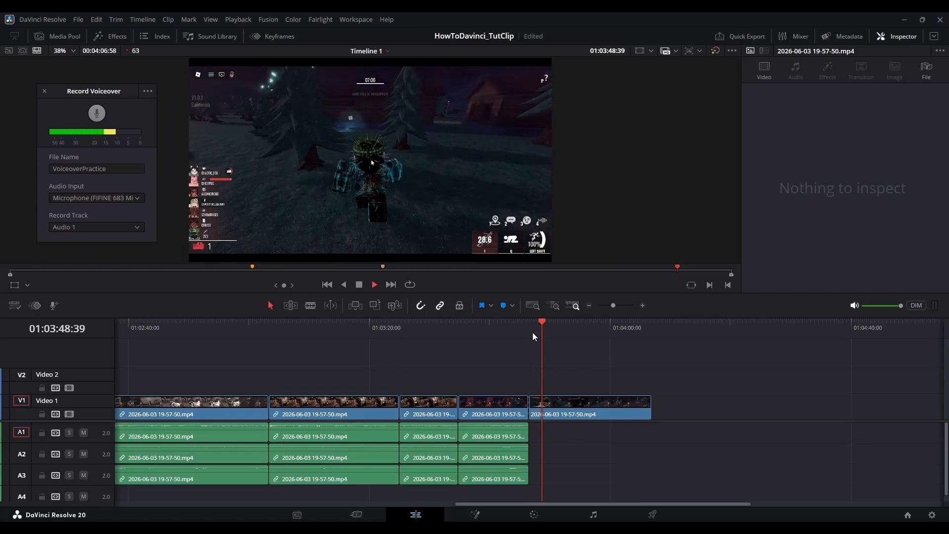
key(space)
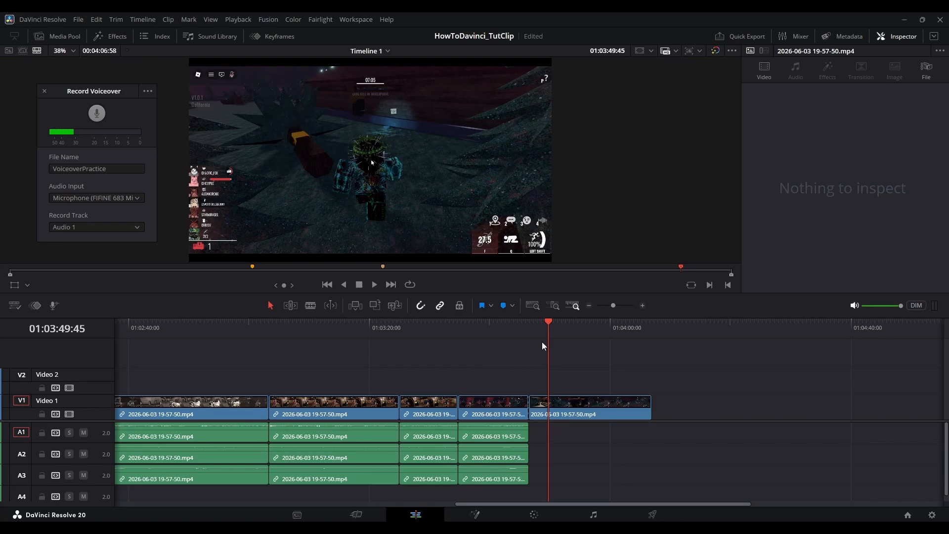
click(532, 333)
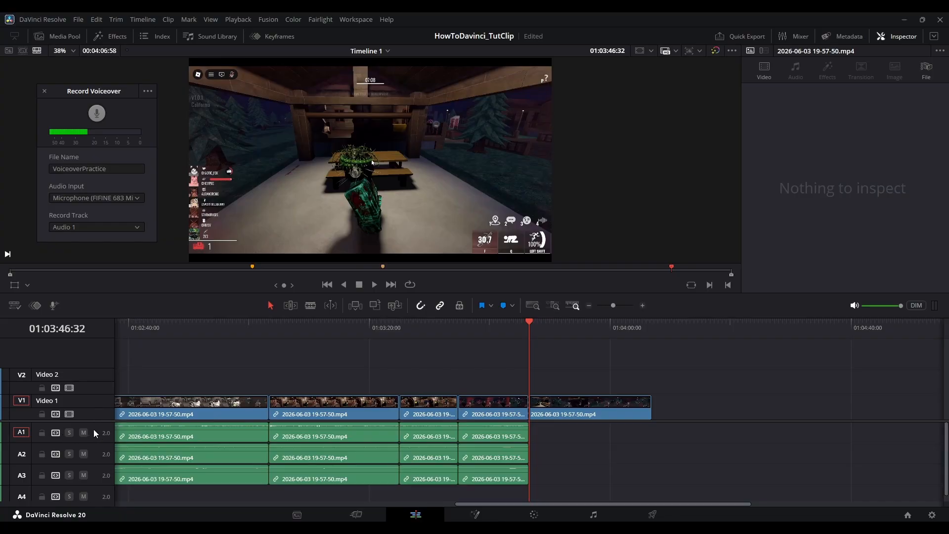
key(space)
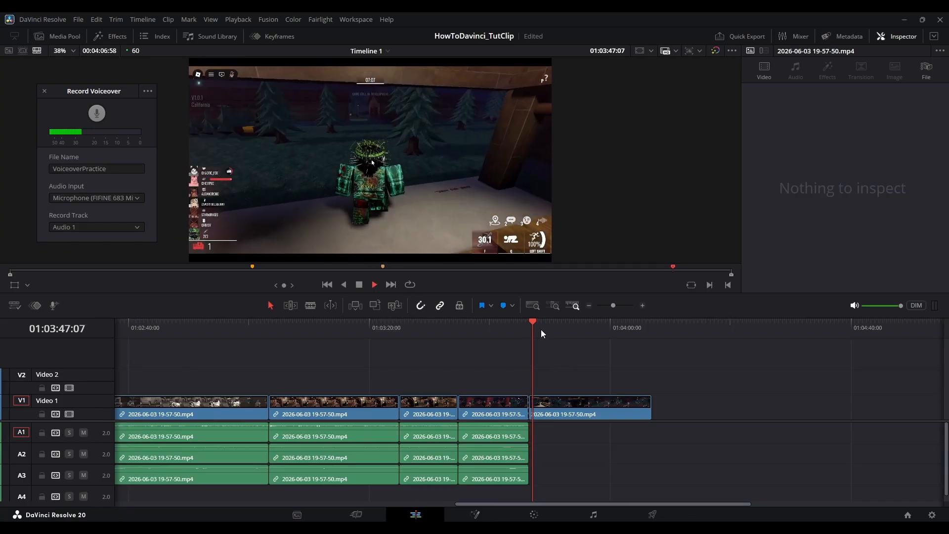
drag(562, 329, 589, 328)
key(space)
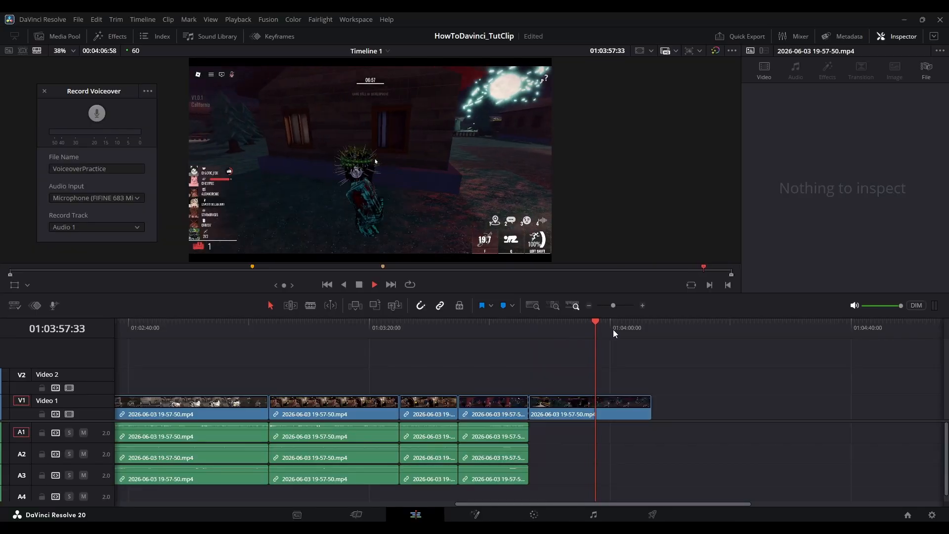
drag(621, 330, 632, 334)
key(space)
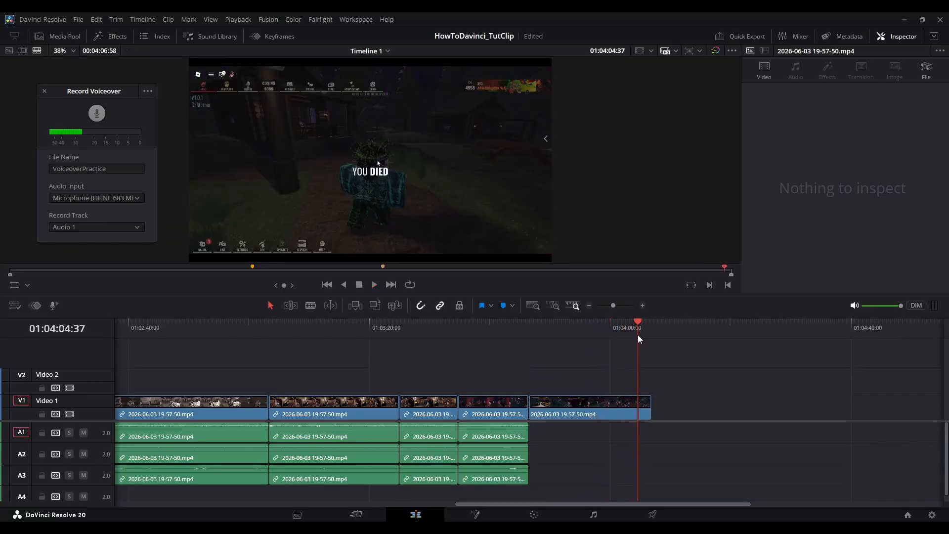
Record a voiceover of about 26 seconds from the start of the last clip onto Audio 1 and close the recording window
click(523, 336)
key(shift+Right)
click(97, 113)
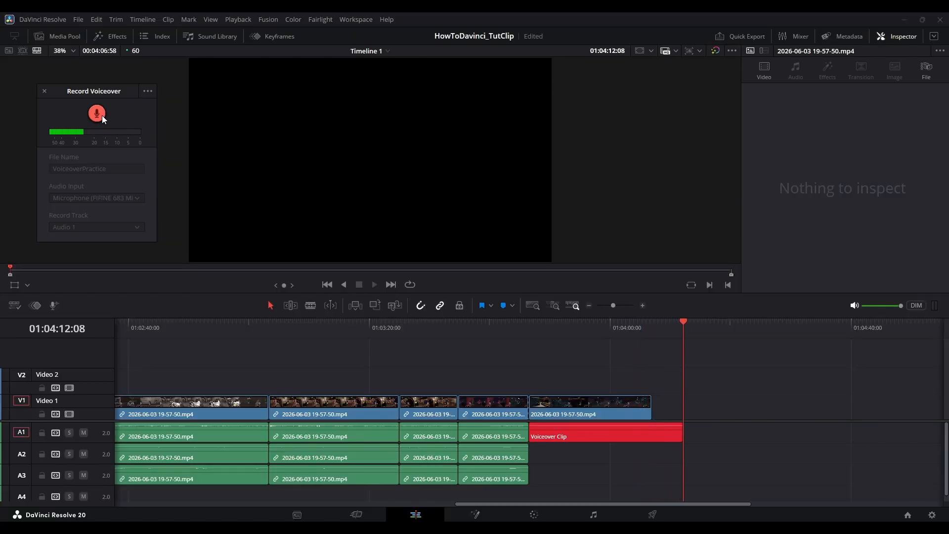
click(101, 115)
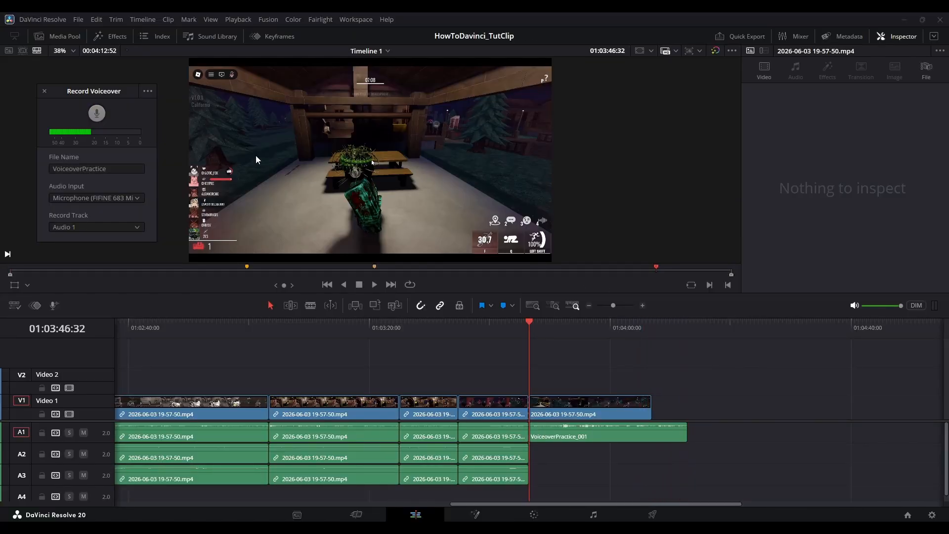
click(80, 172)
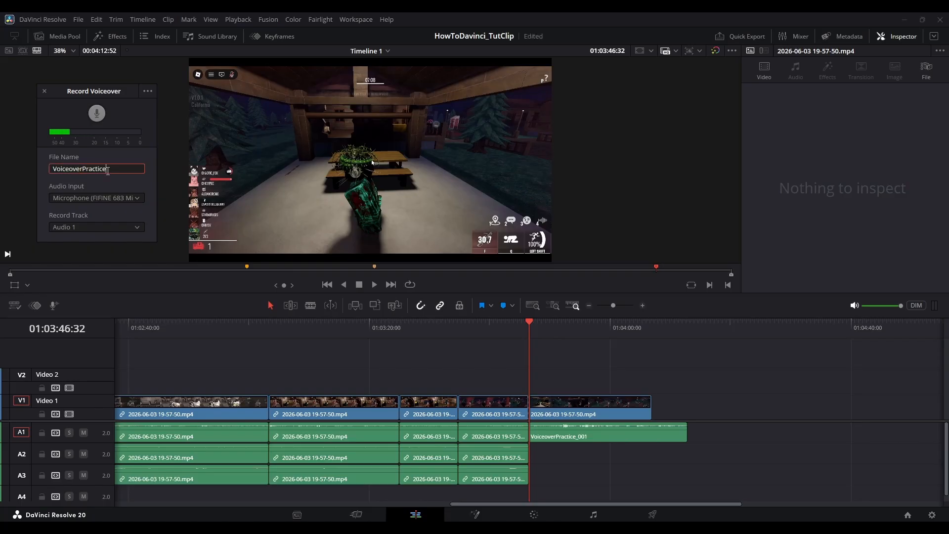
click(44, 91)
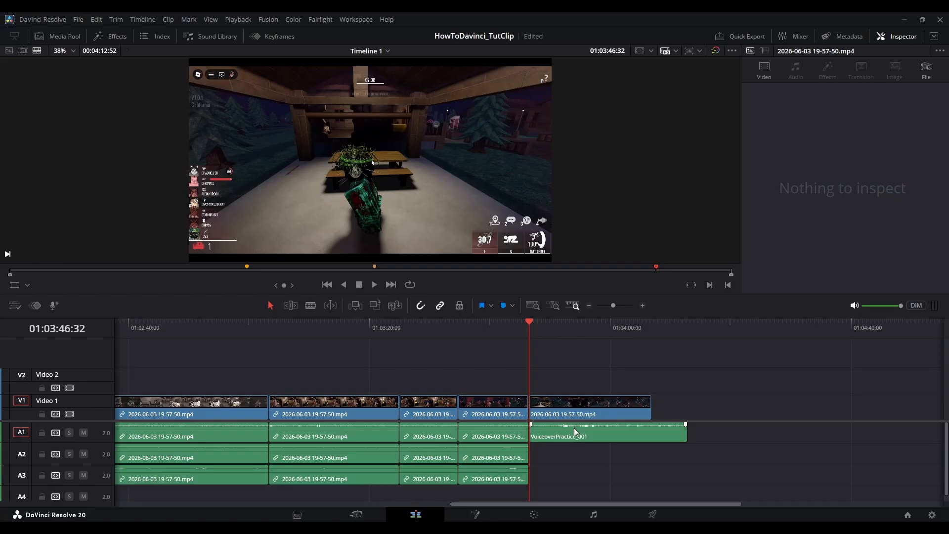
Extend the last gameplay clip on Video 1 to the end of the VoiceoverPractice_001 audio and go to the timeline's end
click(618, 305)
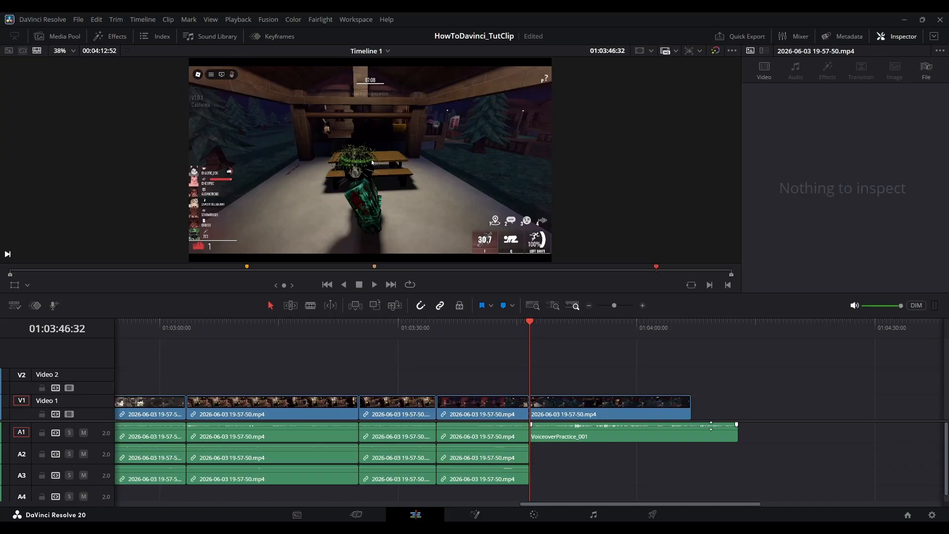
key(End)
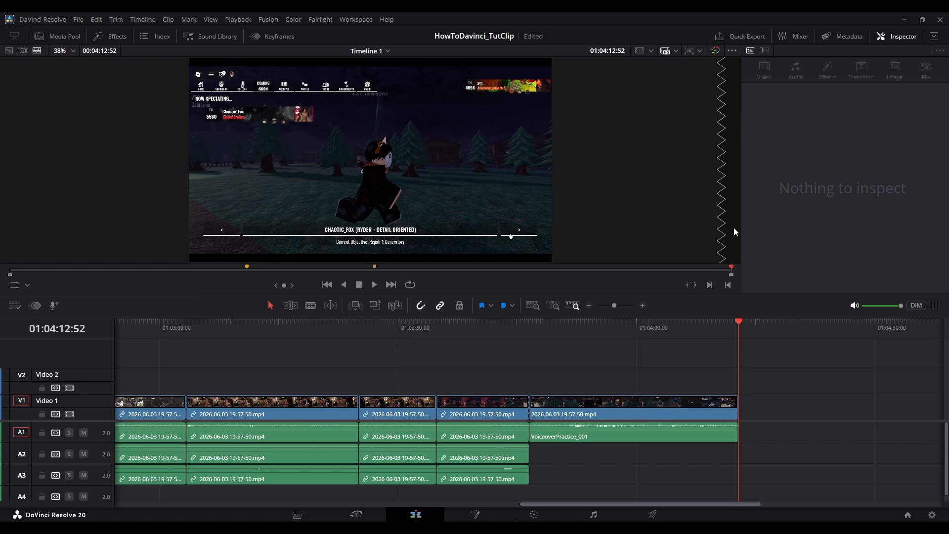
click(604, 305)
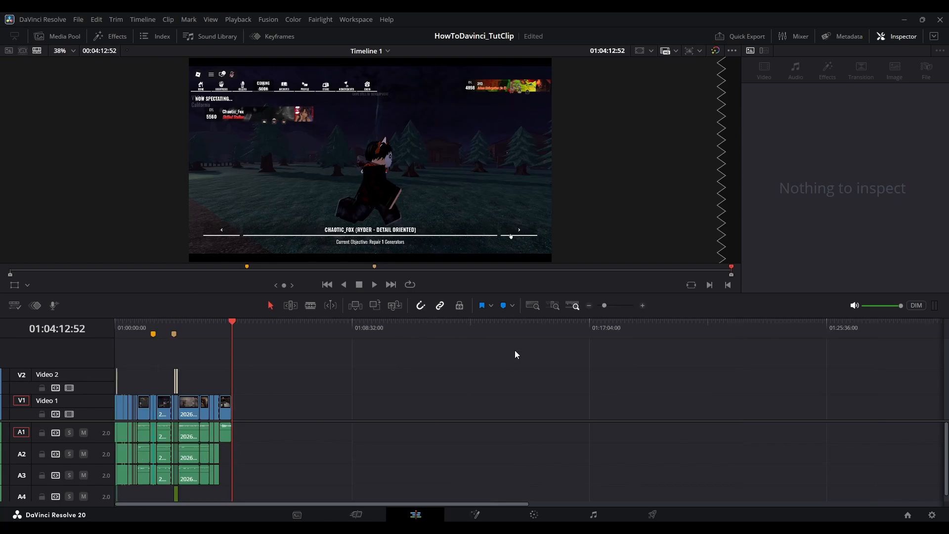
click(607, 306)
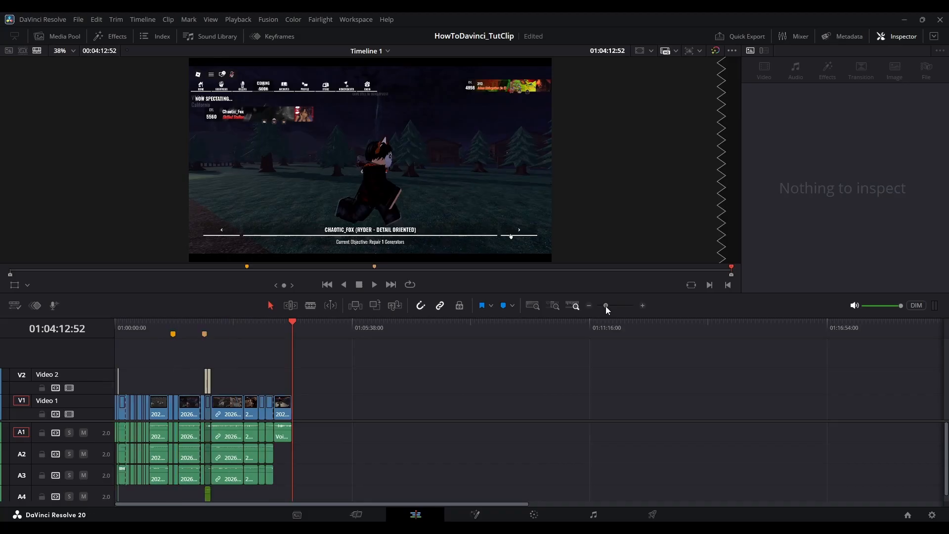
click(609, 306)
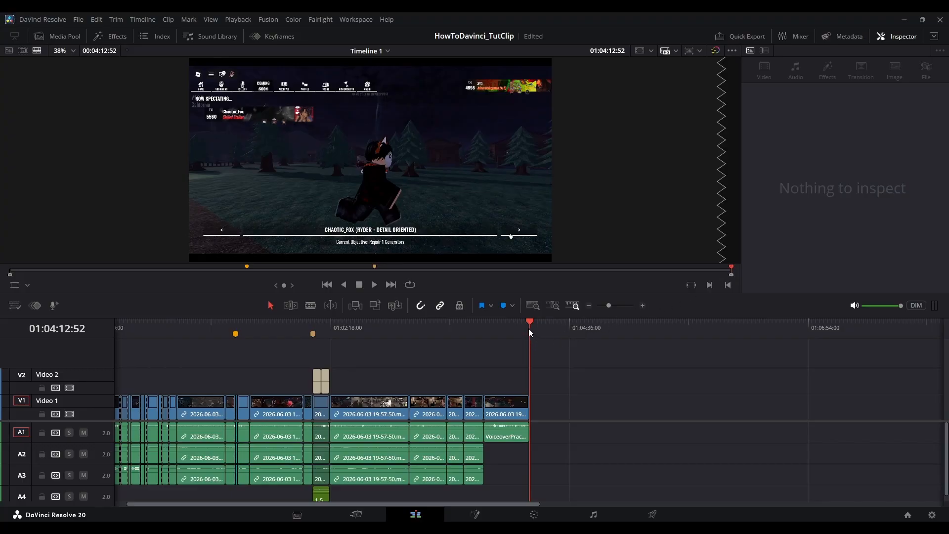
Look over the full edited timeline, check the start of the last clip, and return the playhead to the timeline's beginning
drag(609, 307, 605, 307)
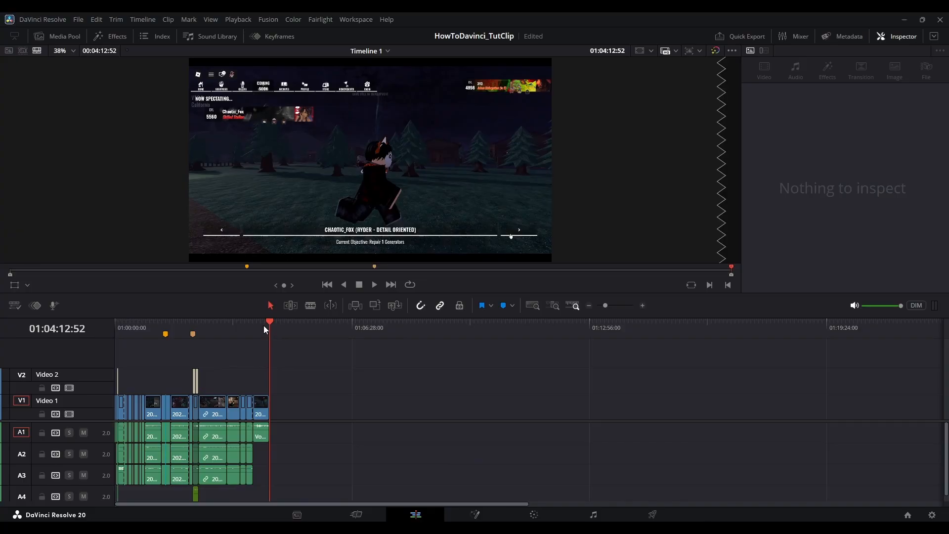
drag(265, 326, 93, 325)
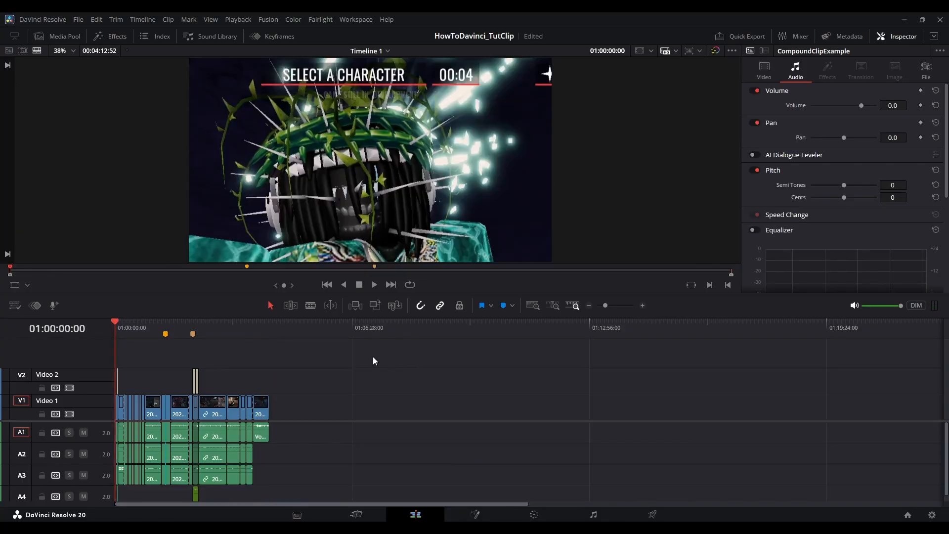
drag(604, 305, 608, 306)
click(503, 334)
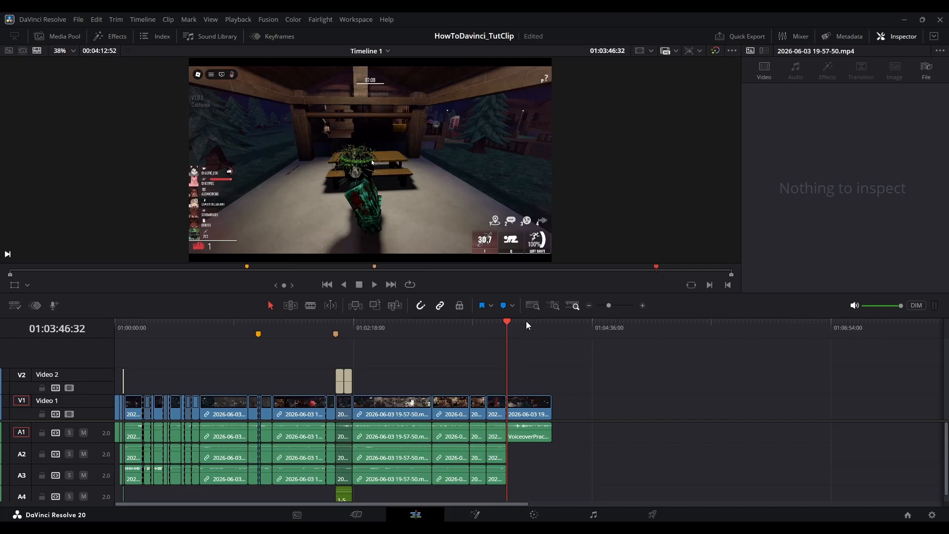
key(Home)
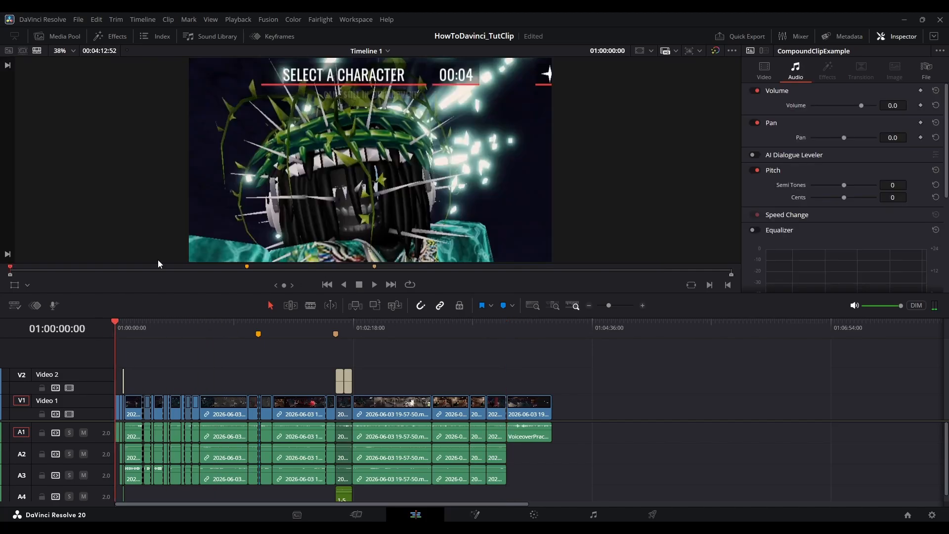
Switch to the loki_topdogupdate project
click(73, 19)
click(72, 19)
click(79, 20)
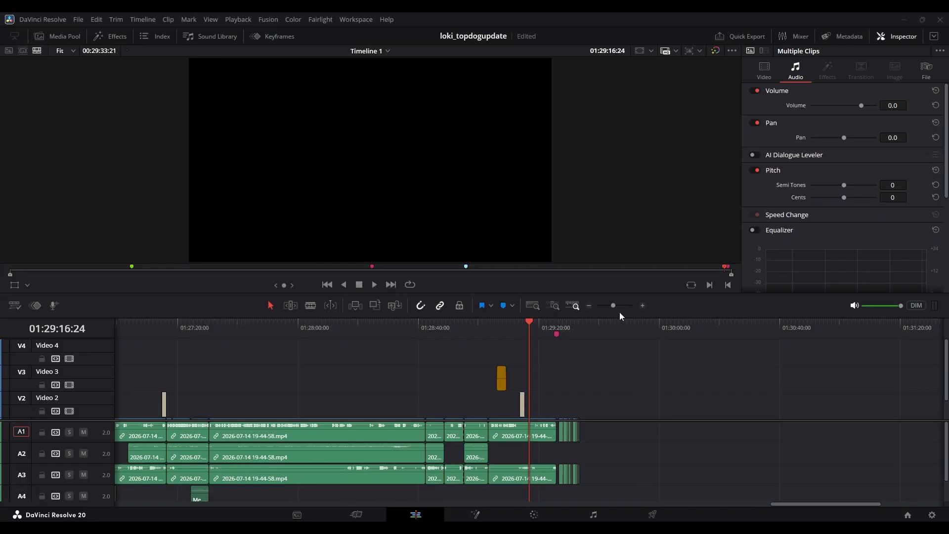
Survey the whole project timeline from its beginning and play the section captioned "new vocal stim unlocked"
drag(613, 306, 605, 307)
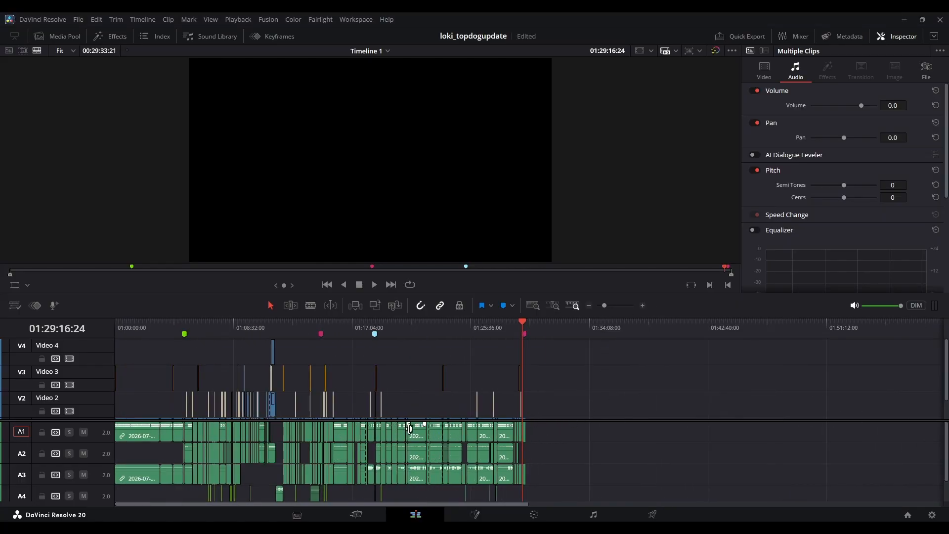
scroll(565, 473, down, 2)
scroll(603, 404, down, 2)
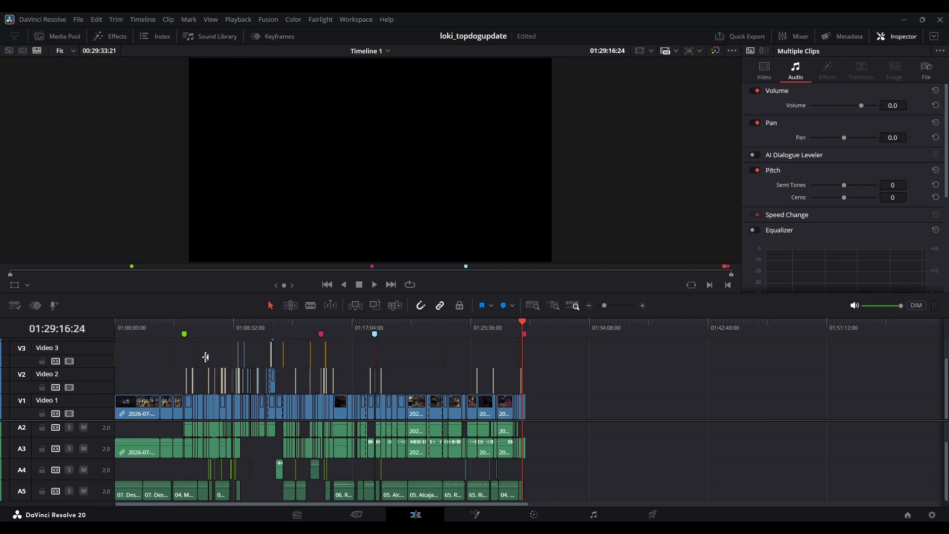
key(Home)
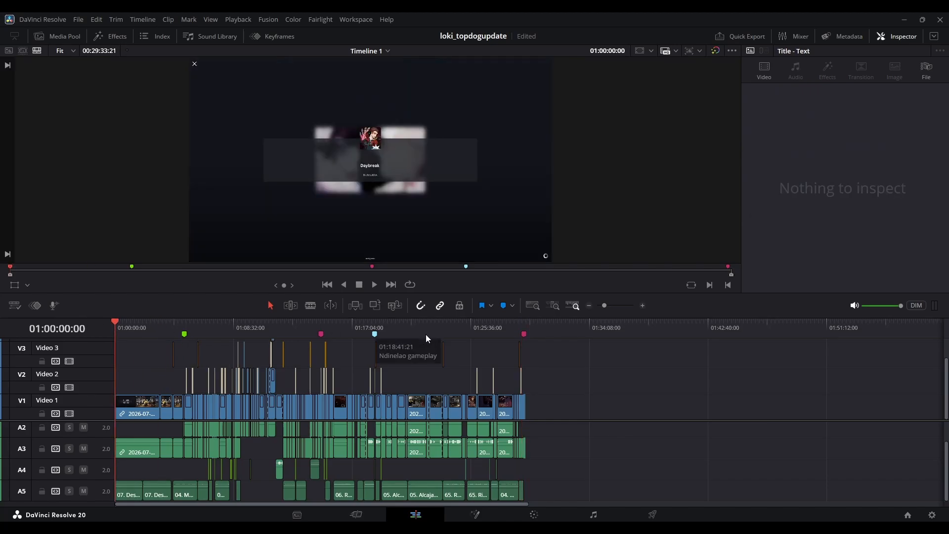
click(609, 306)
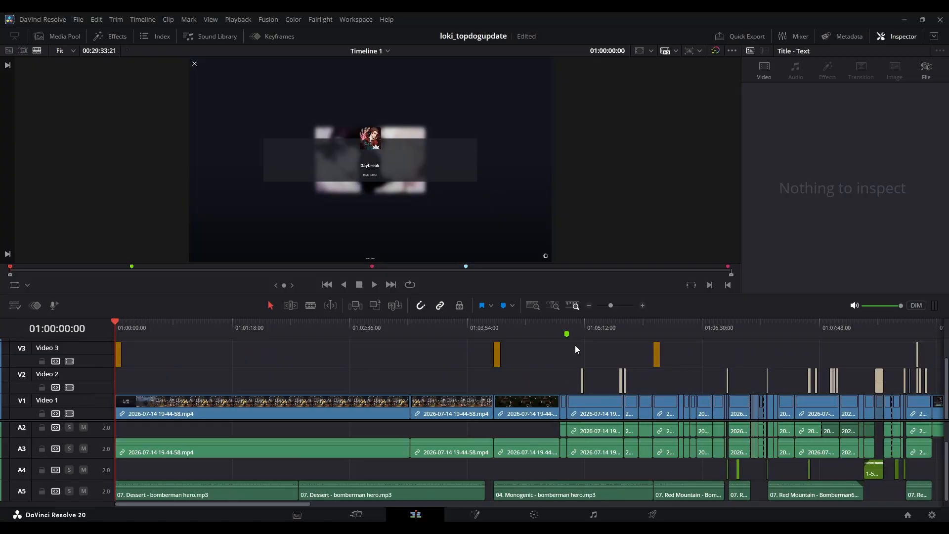
click(580, 330)
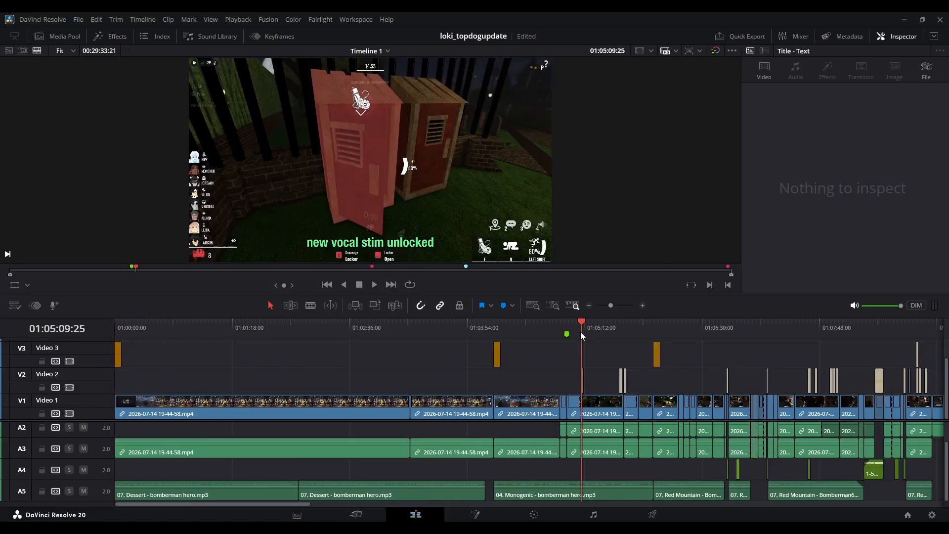
key(space)
key(space)
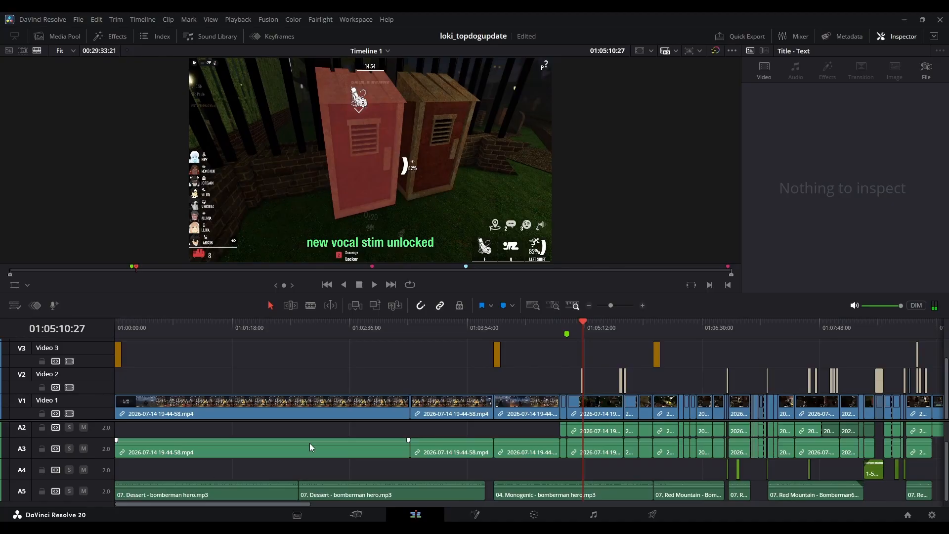
Mute the music on Audio 5 and play from just before the "new vocal stim unlocked" caption, at 01:05:05:29
click(579, 332)
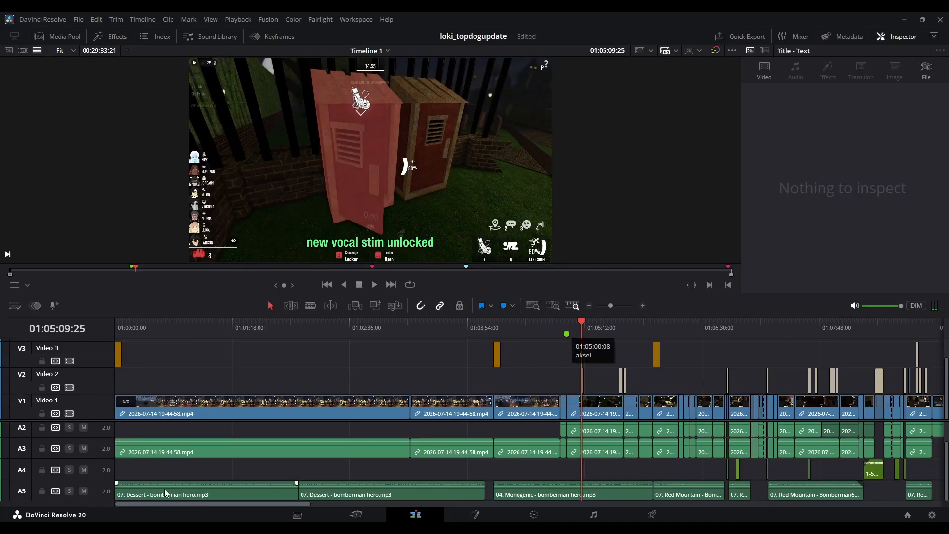
click(84, 491)
click(575, 330)
key(space)
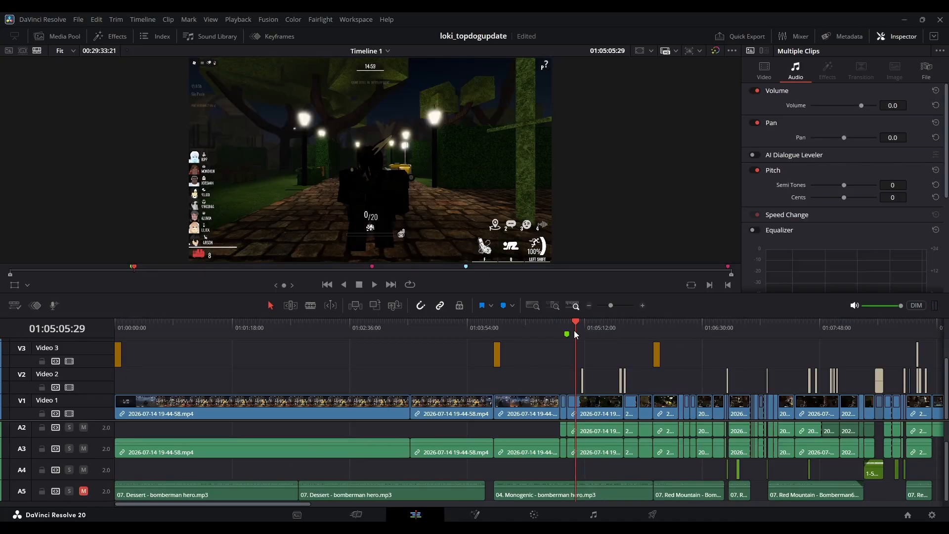
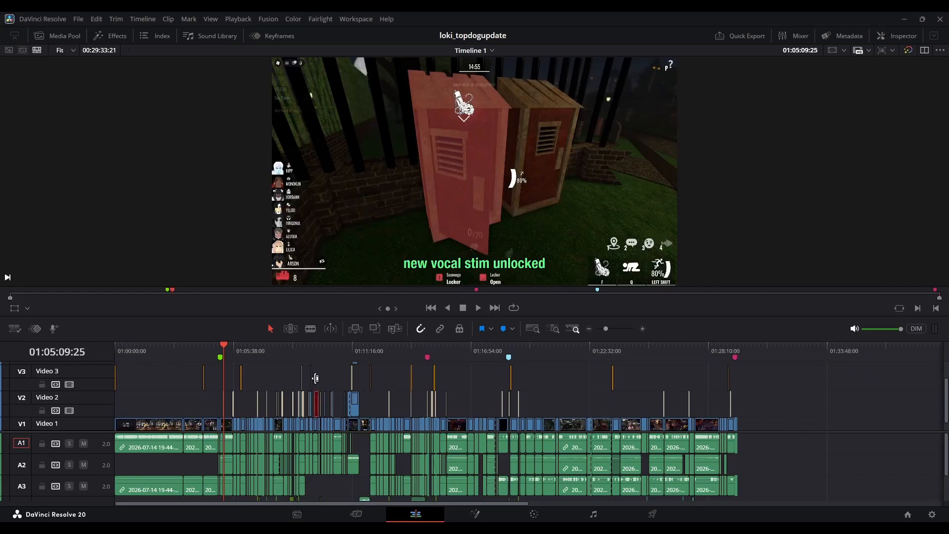
Inspect the timeline at 01:09:29:10, at its beginning and at 01:02:02:07
click(319, 352)
click(315, 349)
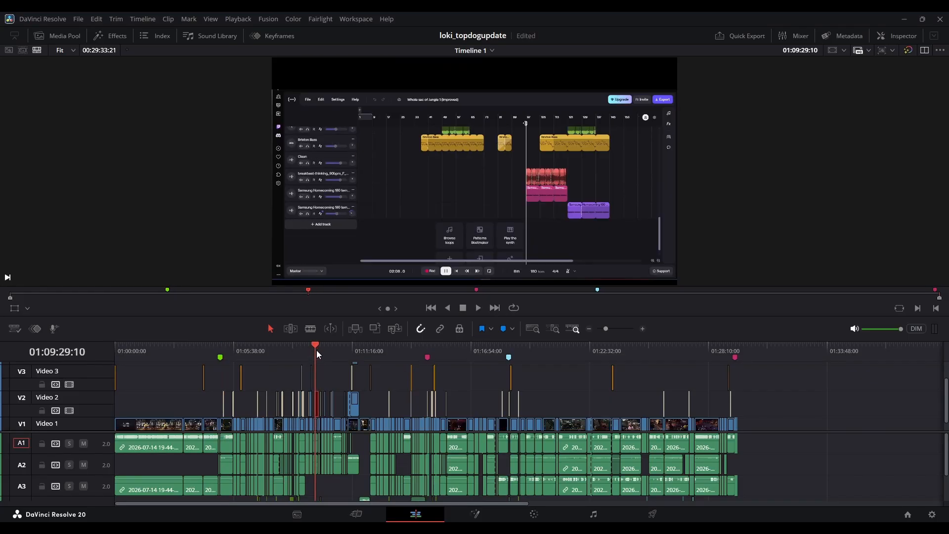
click(297, 353)
click(146, 352)
key(Home)
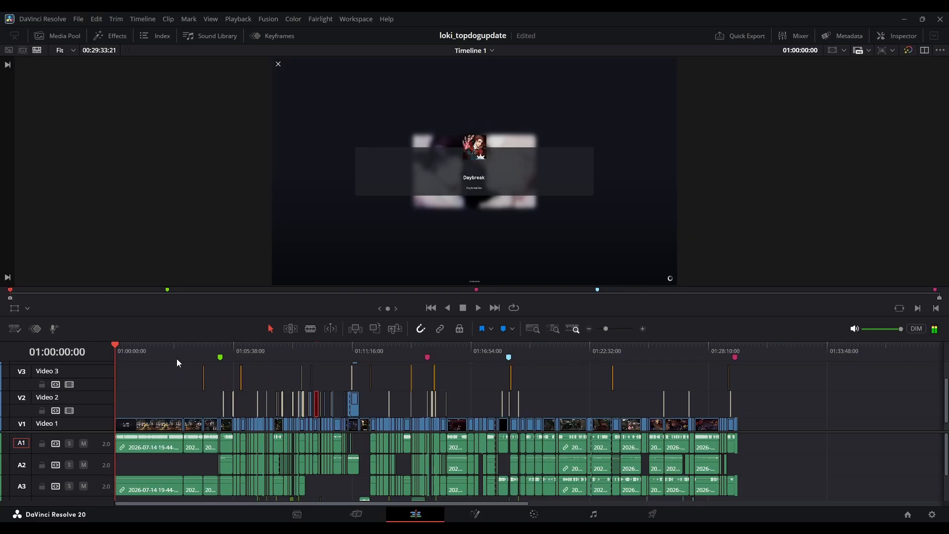
click(158, 352)
scroll(631, 429, down, 1)
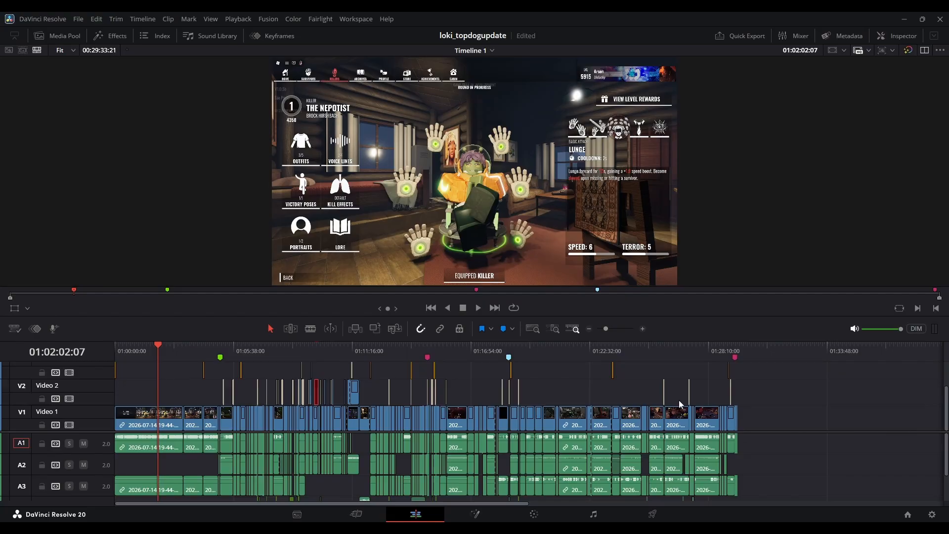
Play the opening seconds of the timeline to preview the "Dessert - Bomberman Hero" music credit
drag(605, 331, 609, 333)
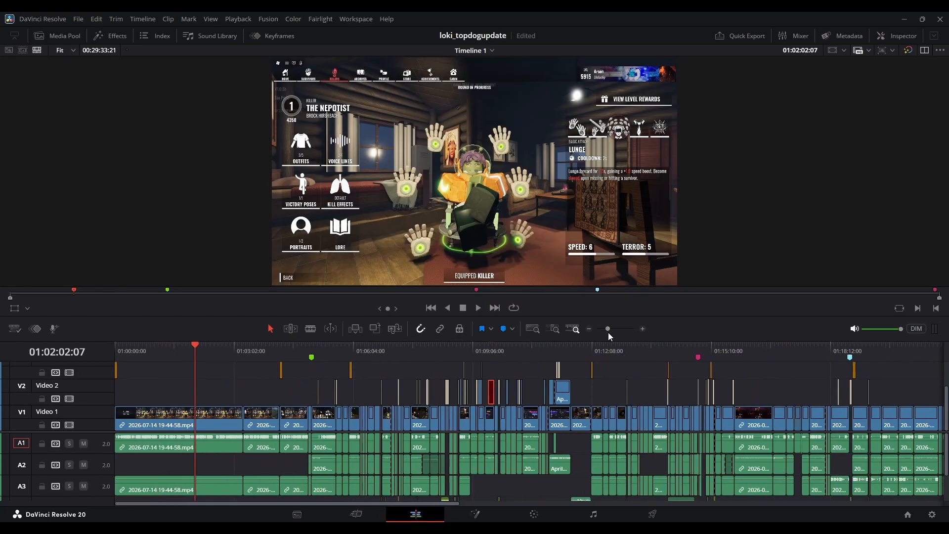
drag(282, 351, 131, 343)
key(space)
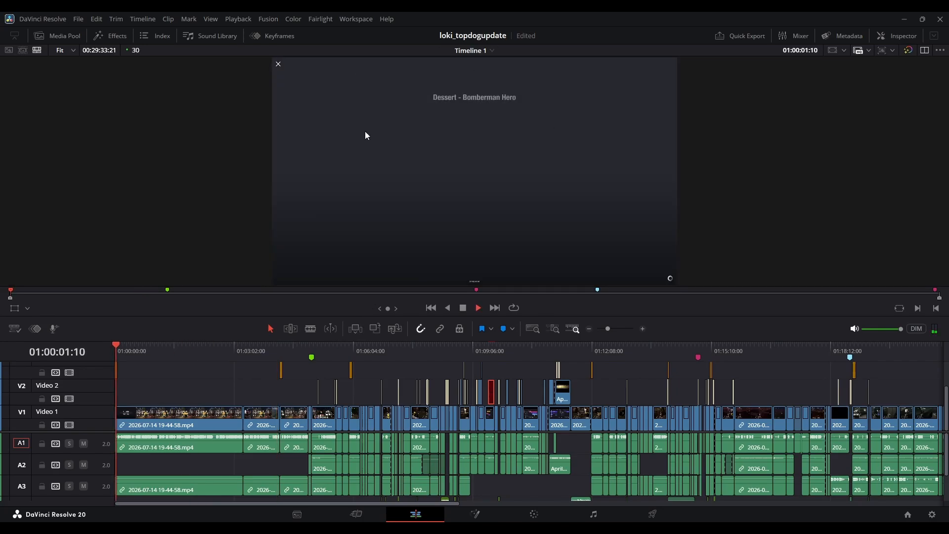
key(space)
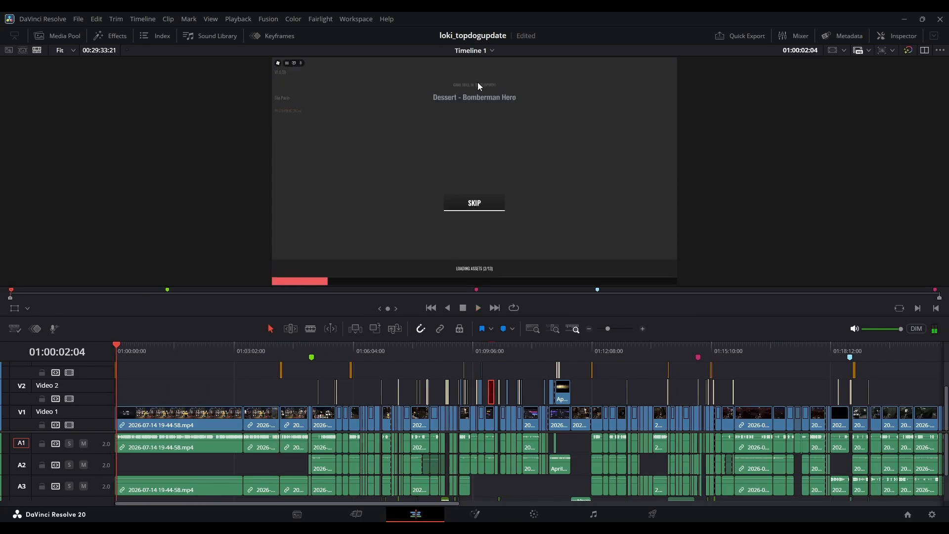
Examine the gameplay from 01:05:09:25 and play from 01:06:45:05 through the "tip" title segment
click(317, 349)
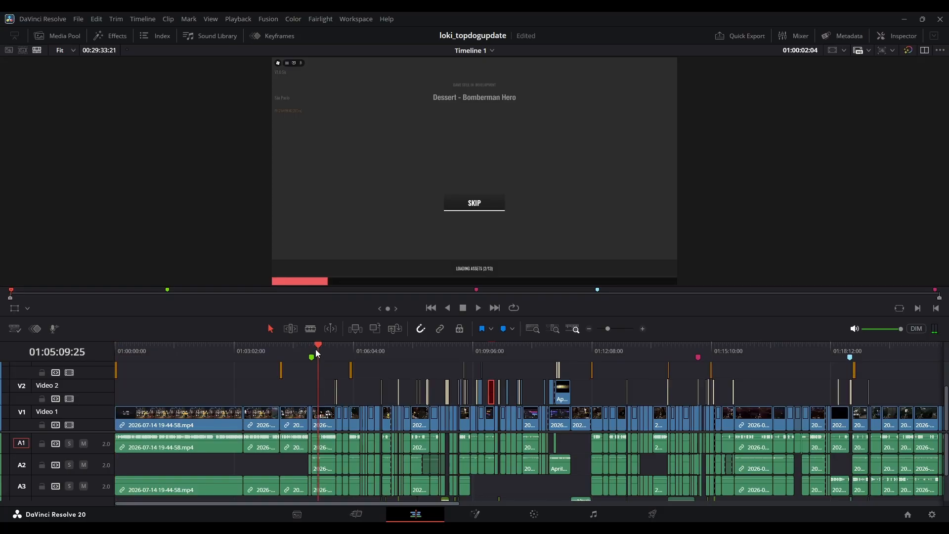
scroll(337, 444, down, 2)
click(379, 351)
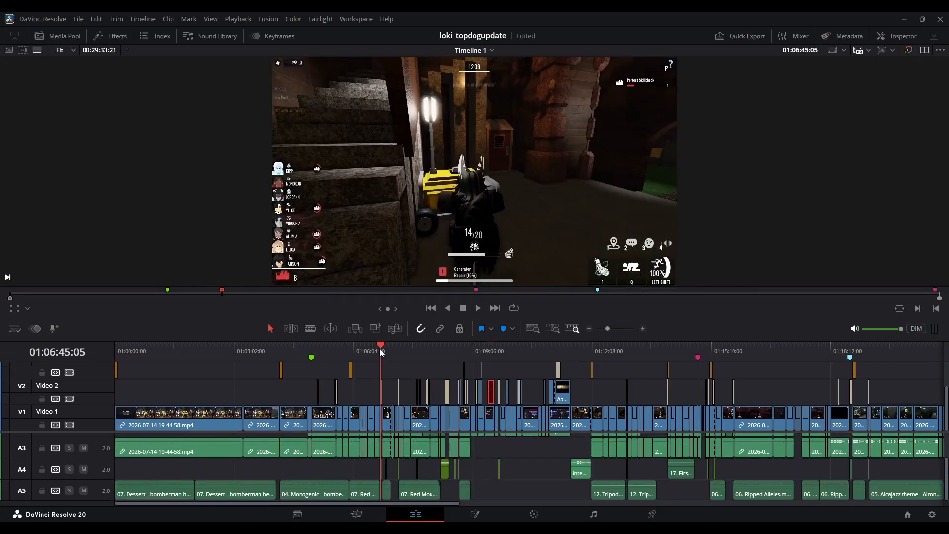
drag(606, 329, 617, 329)
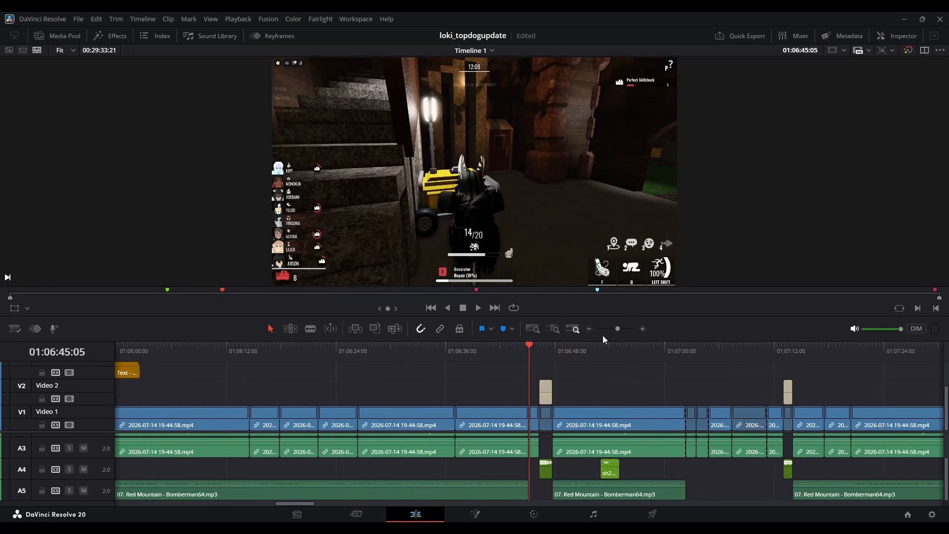
key(space)
click(480, 350)
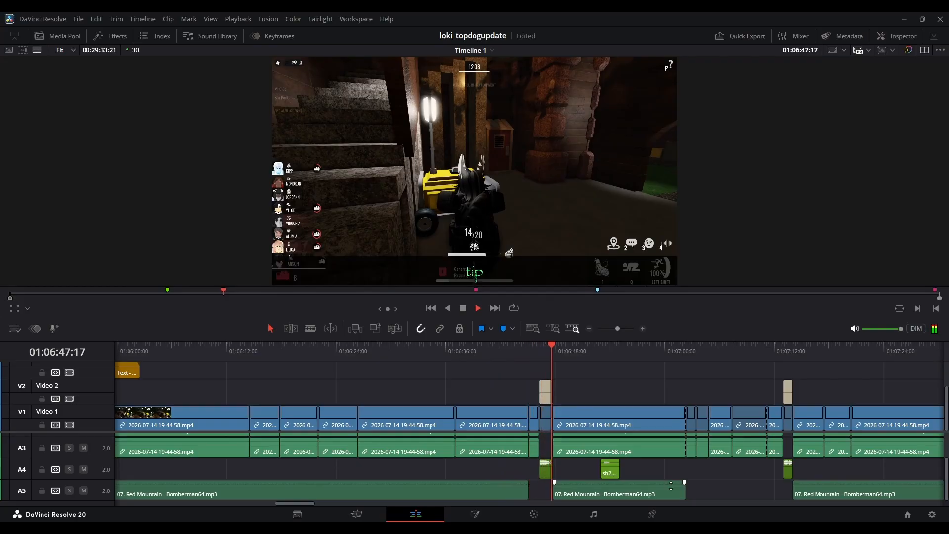
key(space)
click(544, 351)
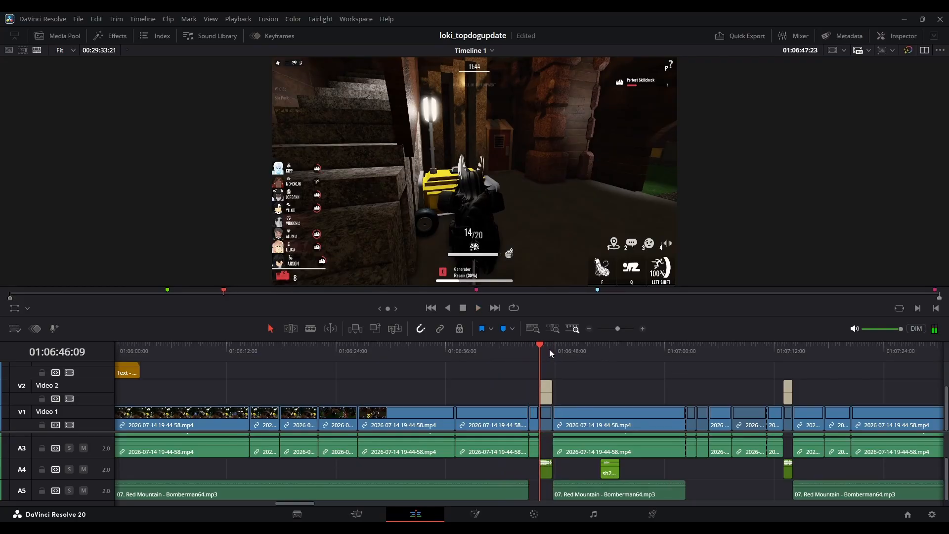
Inspect the laugh sound effect on Audio 4 and the "tip" title on Video 2, and play that segment from its start
click(625, 329)
click(572, 479)
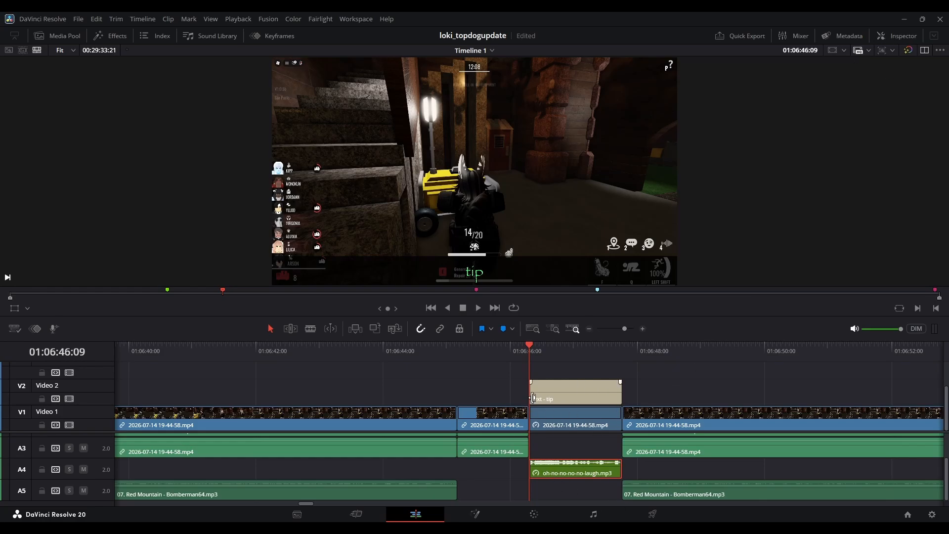
click(560, 390)
click(555, 355)
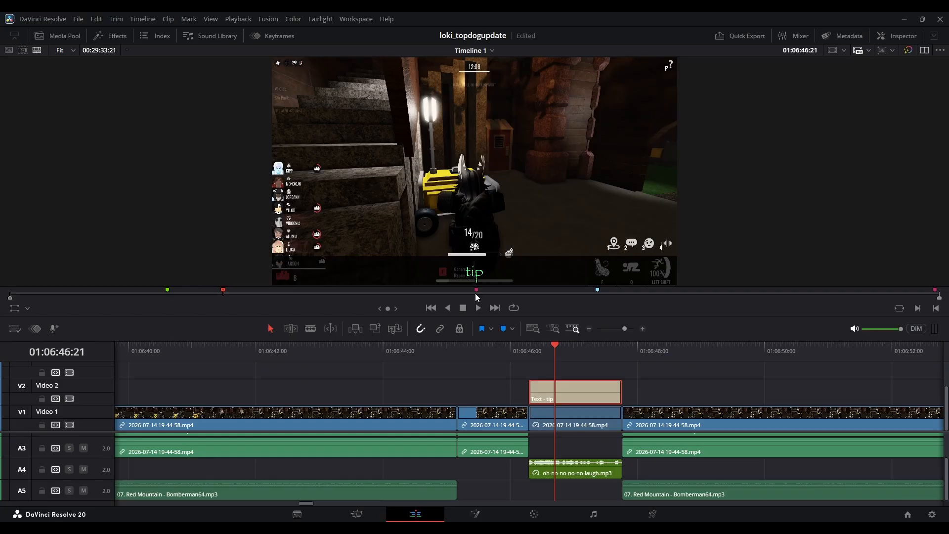
click(529, 356)
key(space)
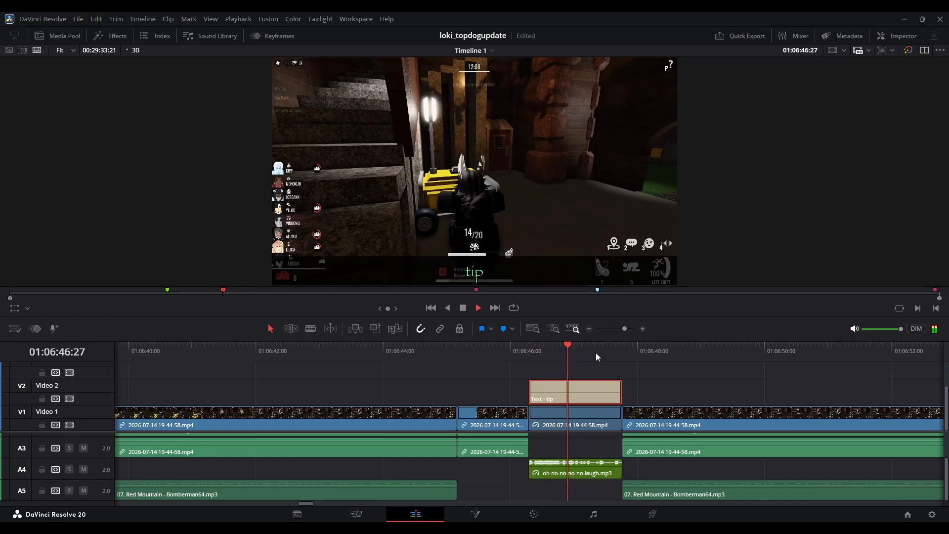
key(space)
Play the next captioned freeze segment, the "just like the guts" joke near 01:07:13
drag(624, 328, 611, 351)
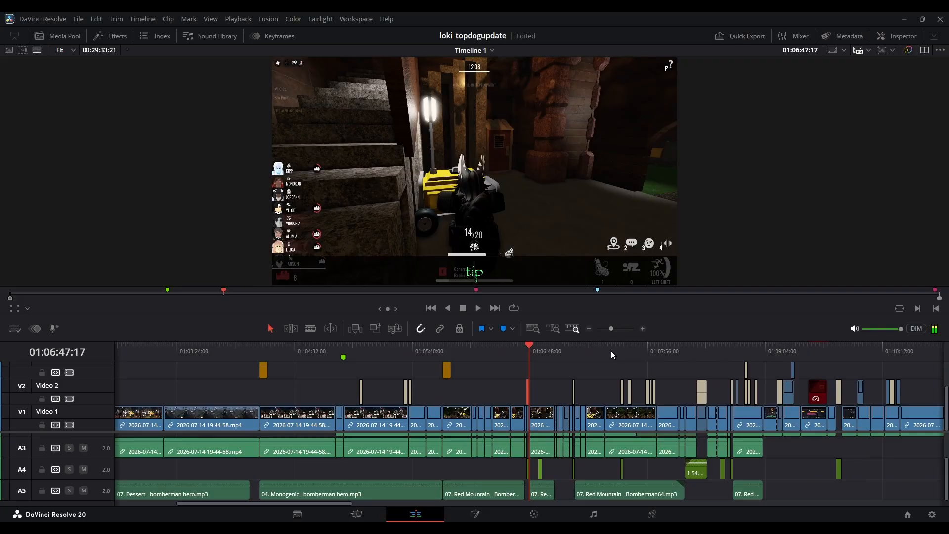
click(573, 355)
key(space)
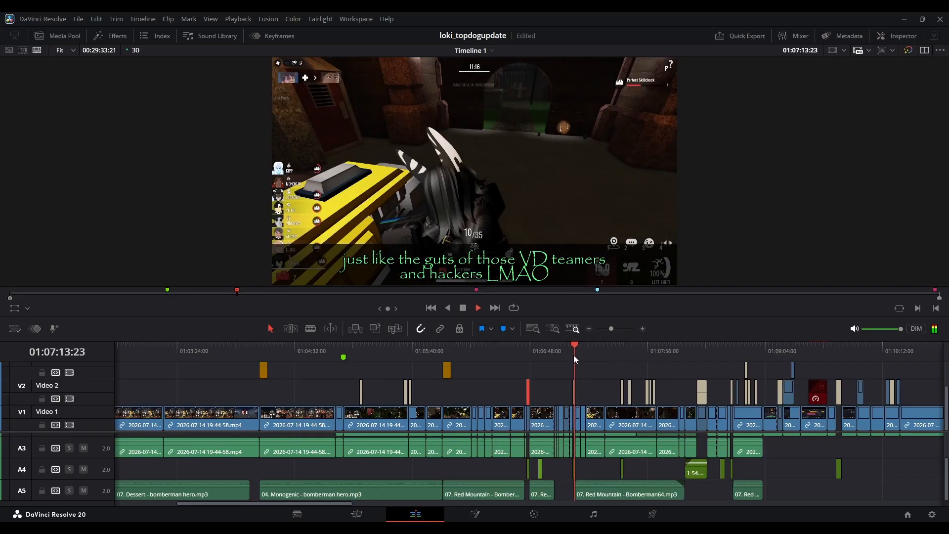
key(space)
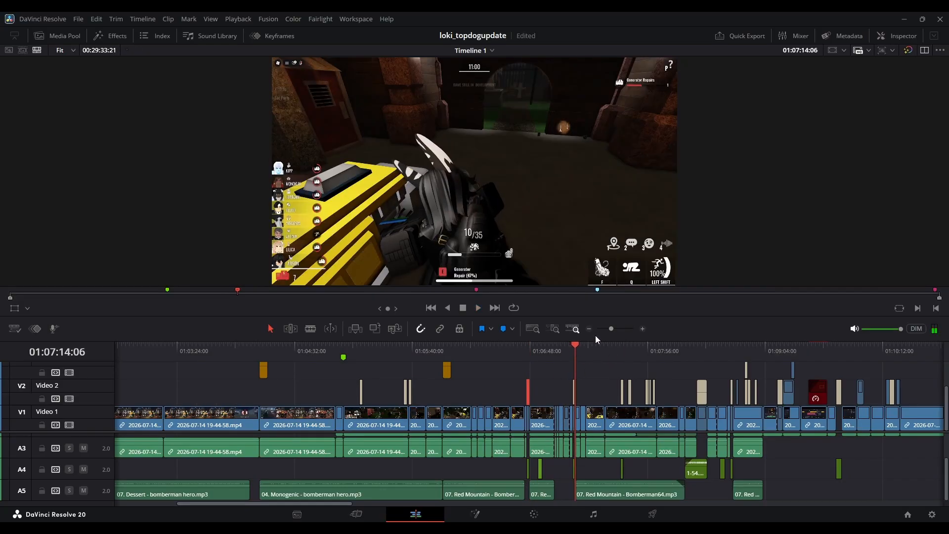
Play the section around 01:07:43 up to the "I wanted to do a 3fs edit so bad" caption
drag(611, 329, 615, 328)
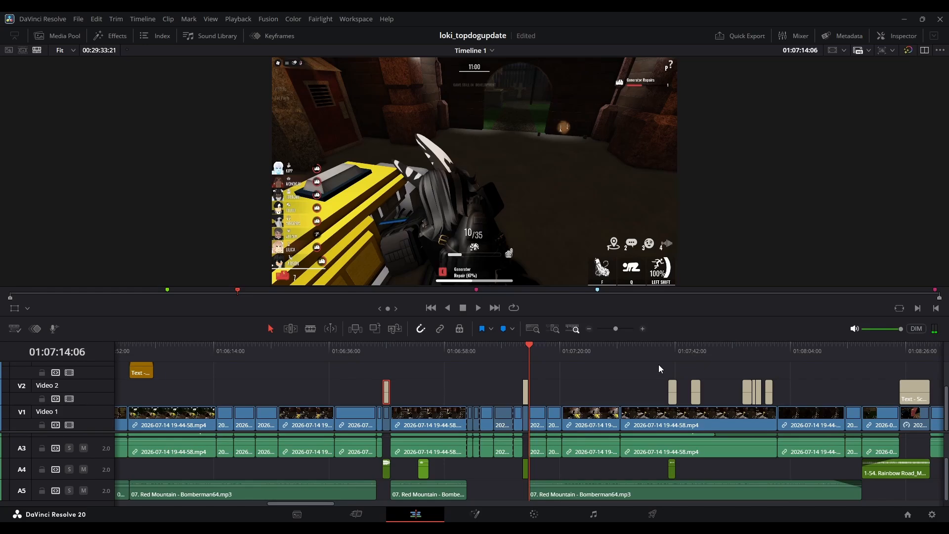
click(668, 354)
key(space)
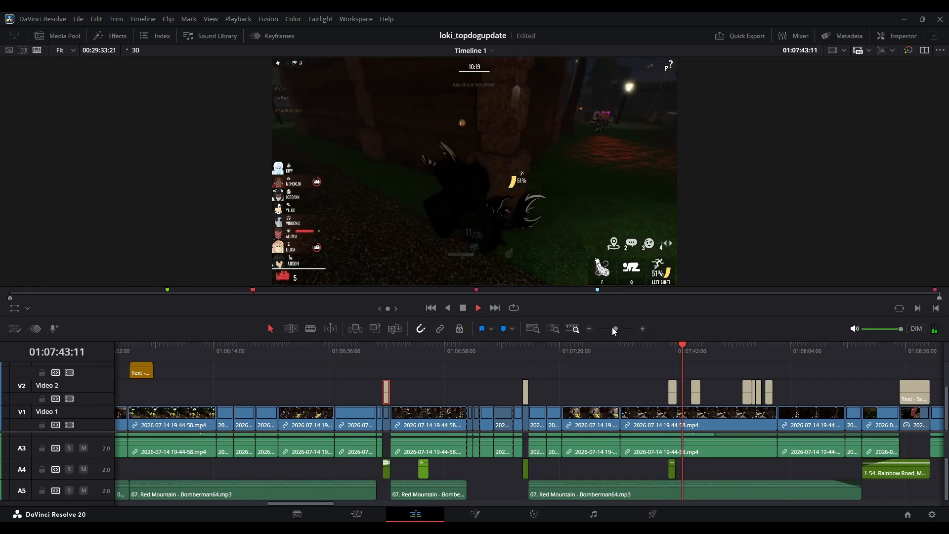
drag(613, 328, 612, 332)
key(space)
Locate the "Scrap run #1" title near 01:08:24 and play the segment around it
click(632, 357)
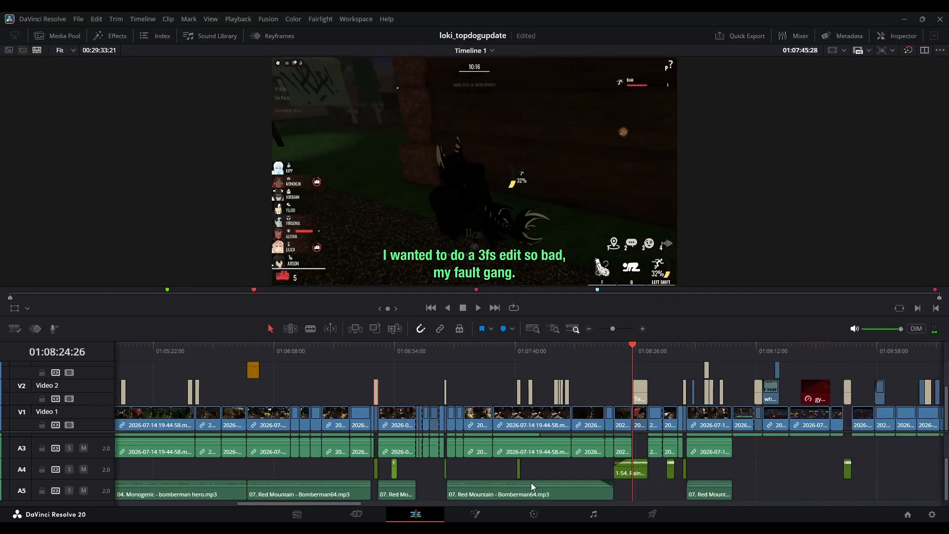
drag(331, 503, 350, 503)
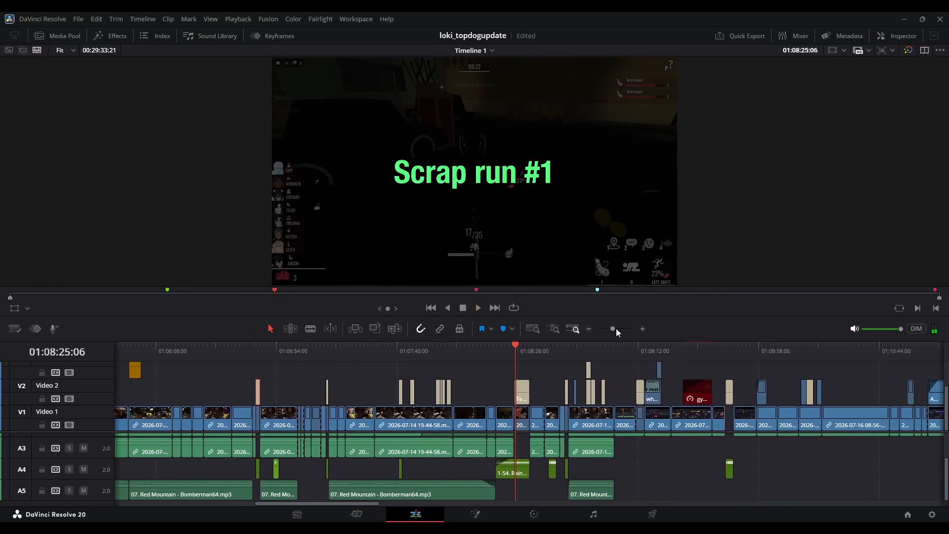
drag(616, 329, 618, 328)
click(508, 355)
key(space)
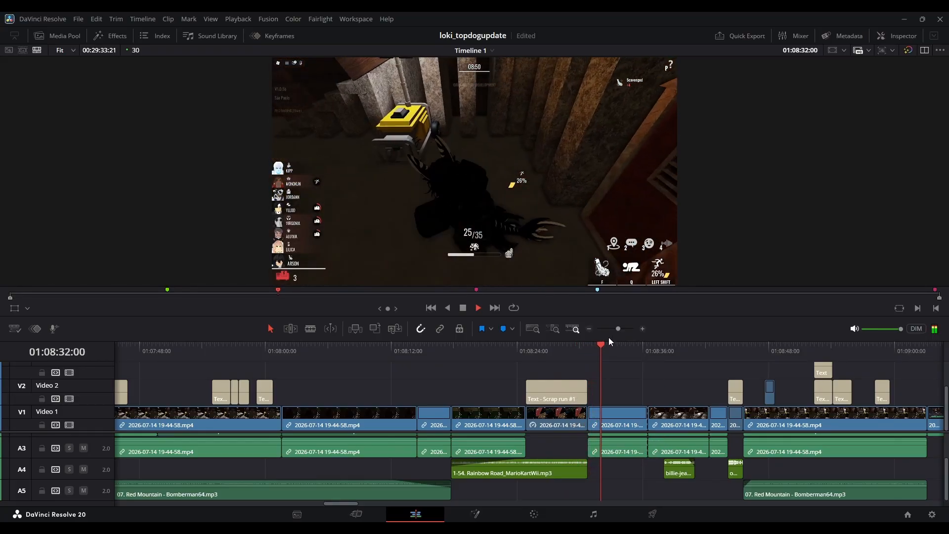
Play the generator repair segment from the marker near 01:14:50 through the "I hope y'all know" caption
drag(617, 325, 607, 328)
key(space)
click(504, 351)
key(space)
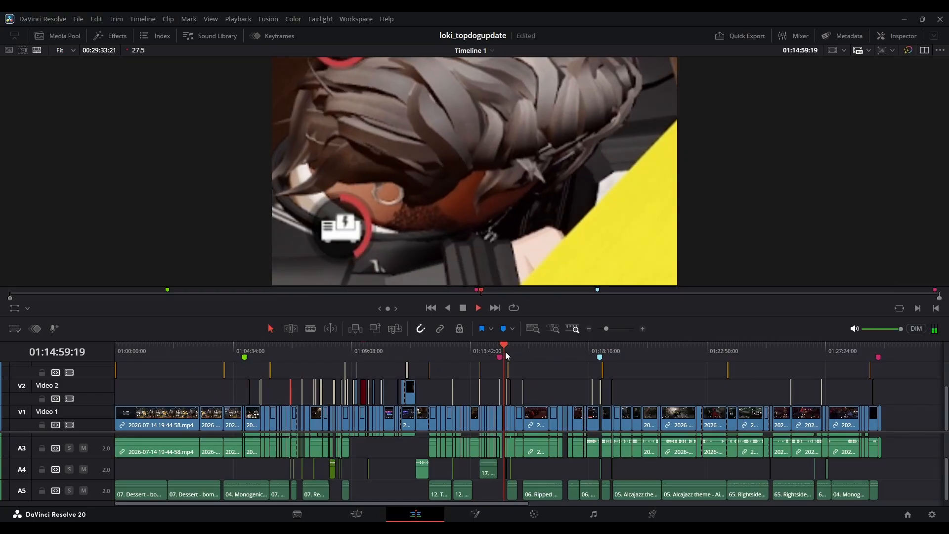
key(space)
drag(608, 329, 615, 330)
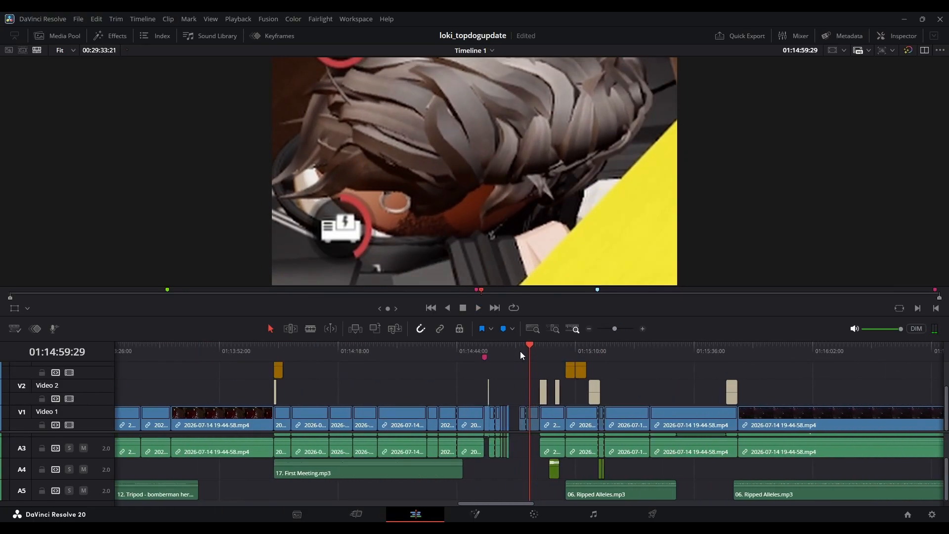
click(484, 346)
key(space)
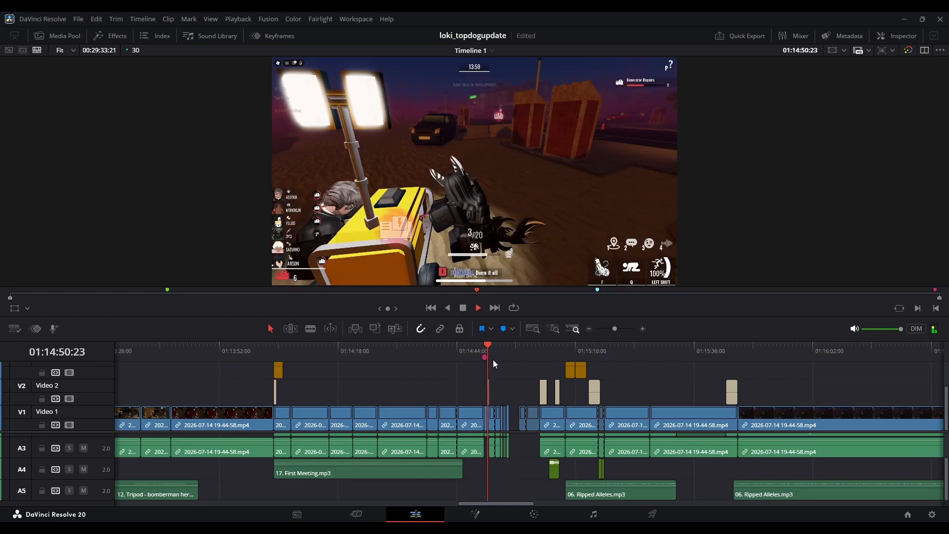
drag(614, 329, 622, 336)
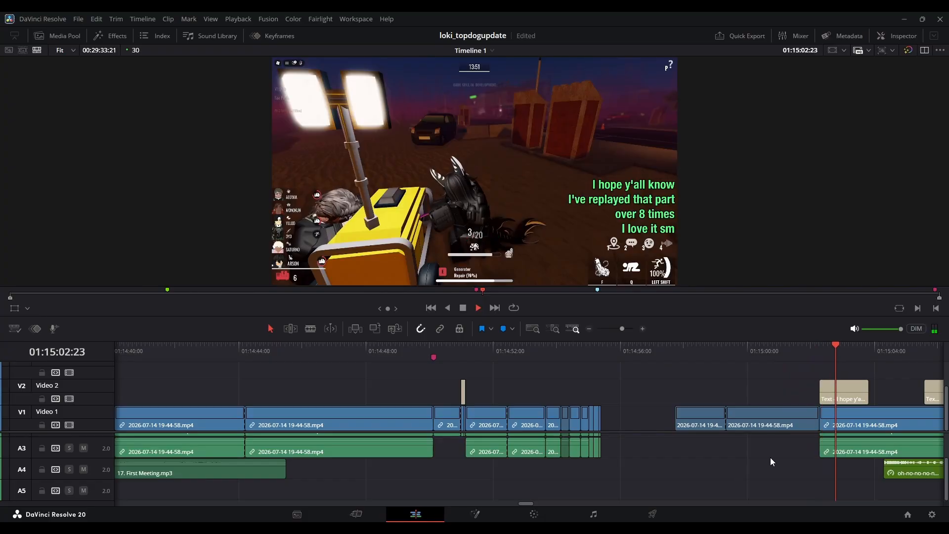
mouse_move(622, 329)
mouse_down()
mouse_move(605, 329)
mouse_move(620, 328)
mouse_up()
key(space)
Play the short closing cuts after the last marker, around 01:29:28 to 01:29:32, and stop playback
click(725, 355)
key(space)
key(space)
click(605, 348)
key(space)
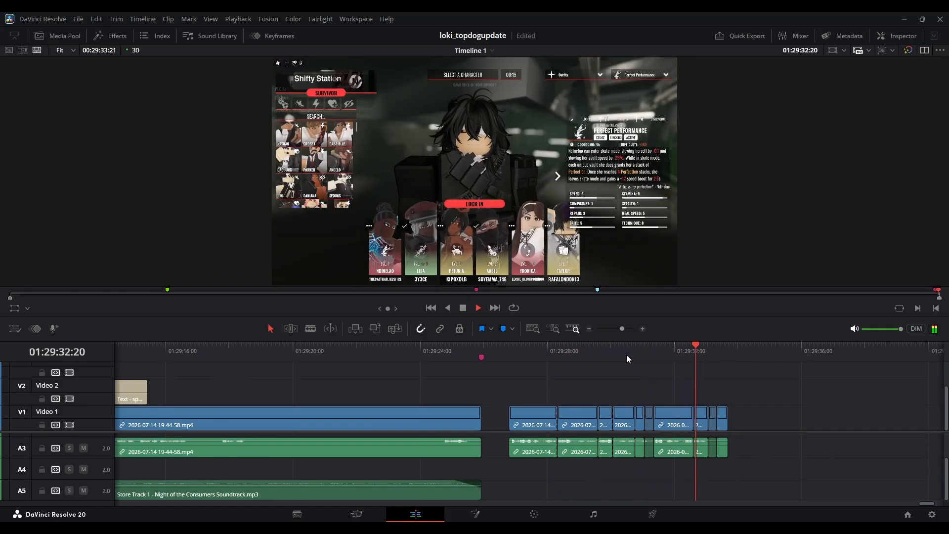
key(space)
drag(622, 329, 608, 328)
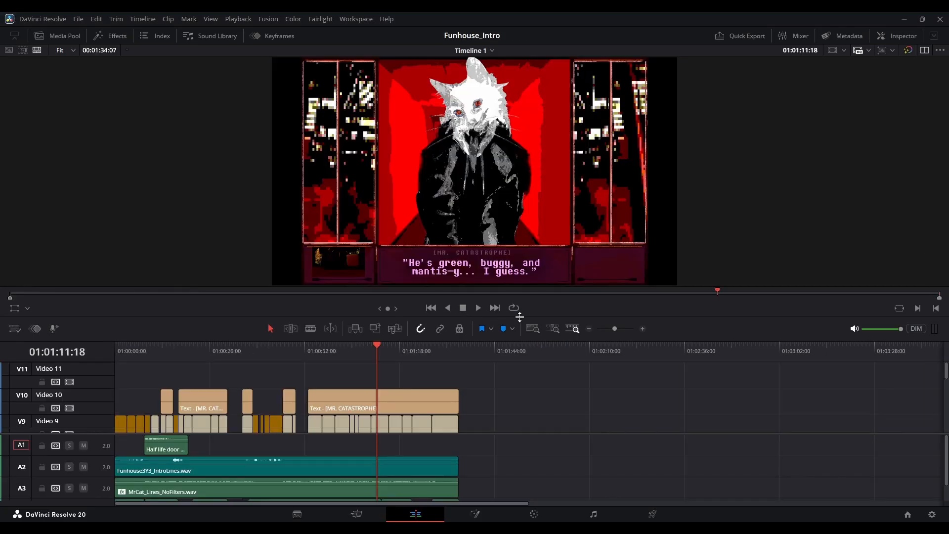
Examine the stacked video tracks of the Funhouse_Intro timeline down to Video 1, with the playhead at its start
scroll(468, 422, down, 5)
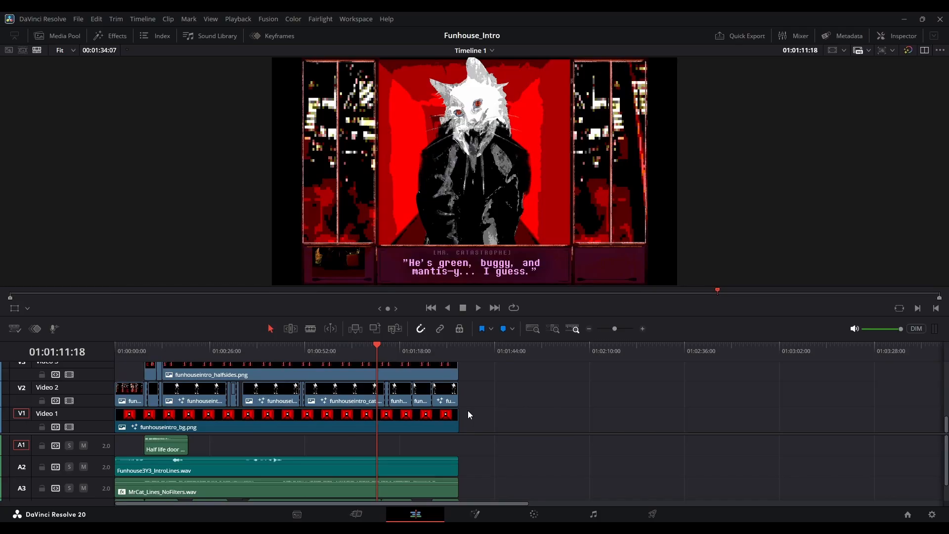
click(256, 348)
key(Home)
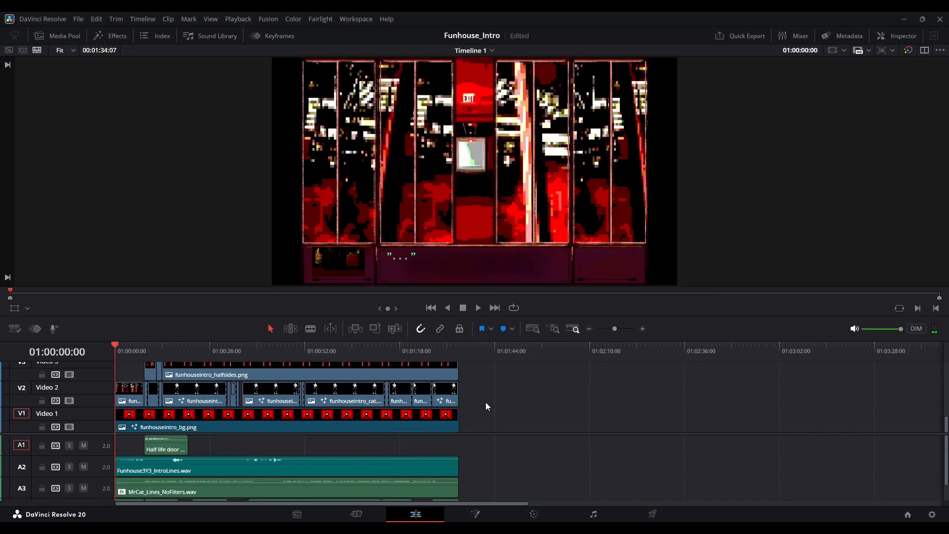
scroll(469, 420, up, 3)
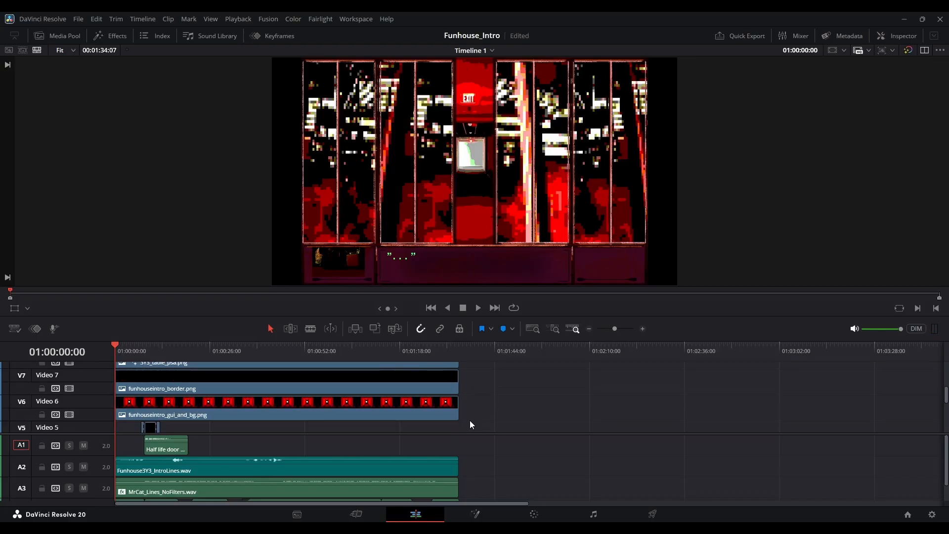
scroll(469, 422, down, 3)
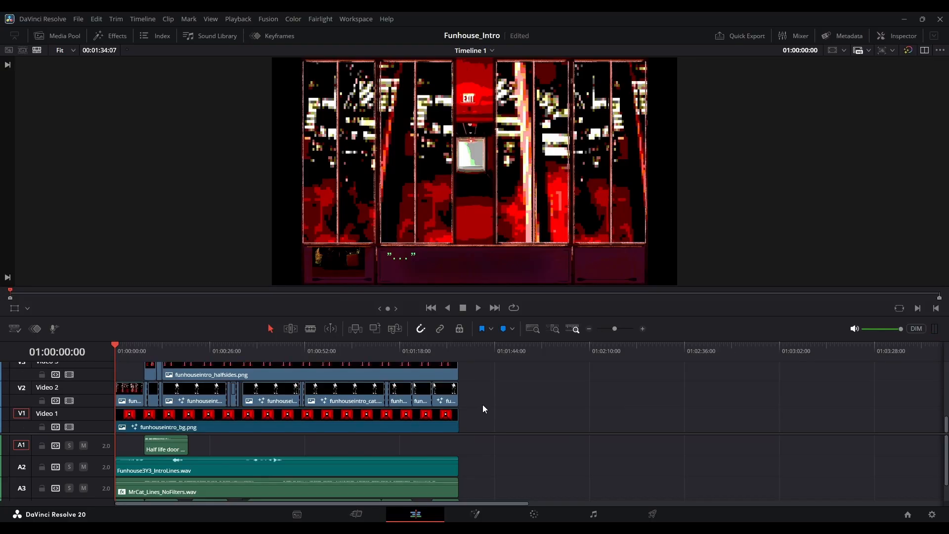
Play the opening of the intro, and then the part where the "Half life door open sound" clip begins
drag(615, 329, 622, 329)
key(space)
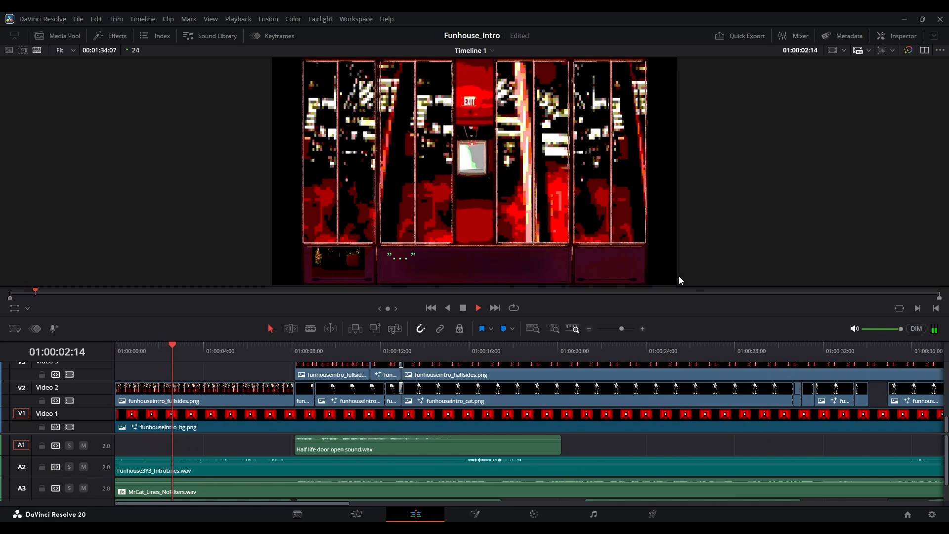
key(space)
key(space)
click(292, 354)
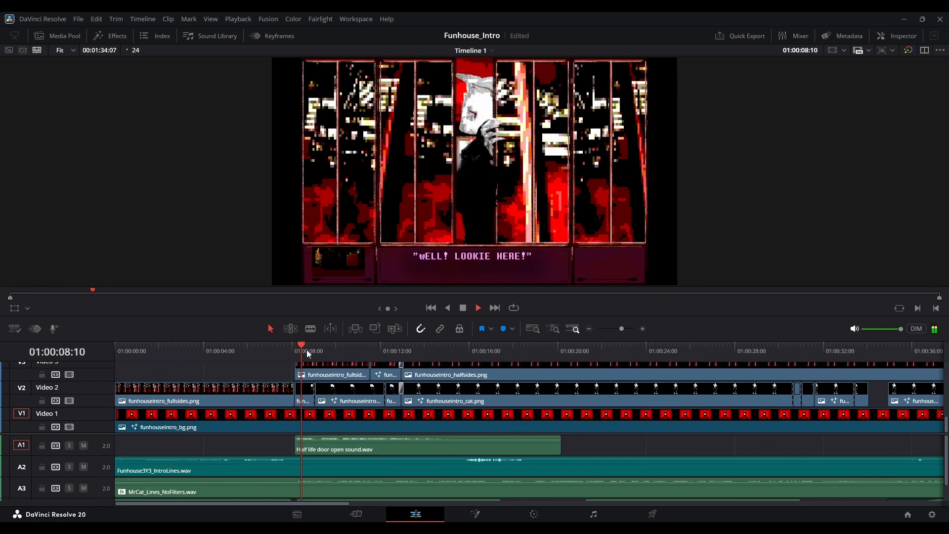
key(space)
Play from 01:00:10:01 up to the "ANOTHER LITTLE VESSEL." caption
drag(621, 329, 618, 329)
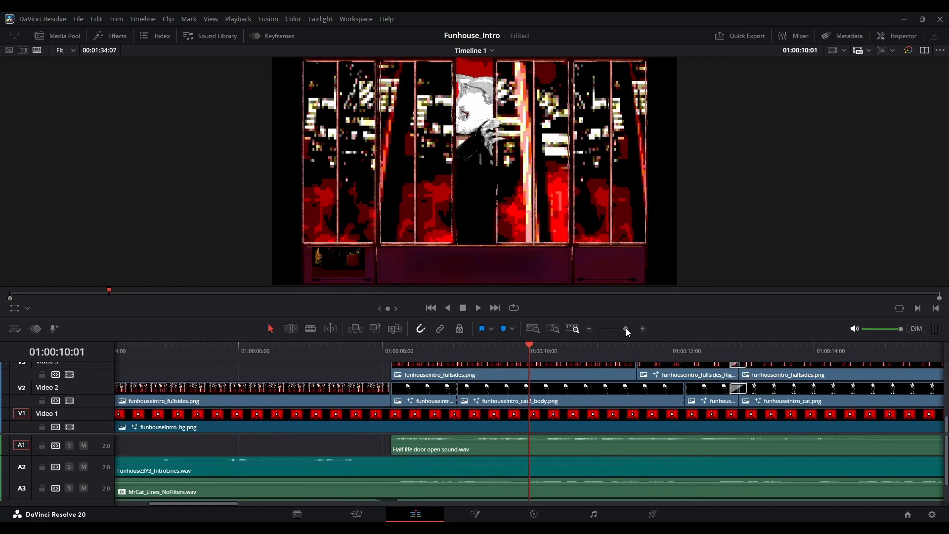
drag(622, 329, 621, 328)
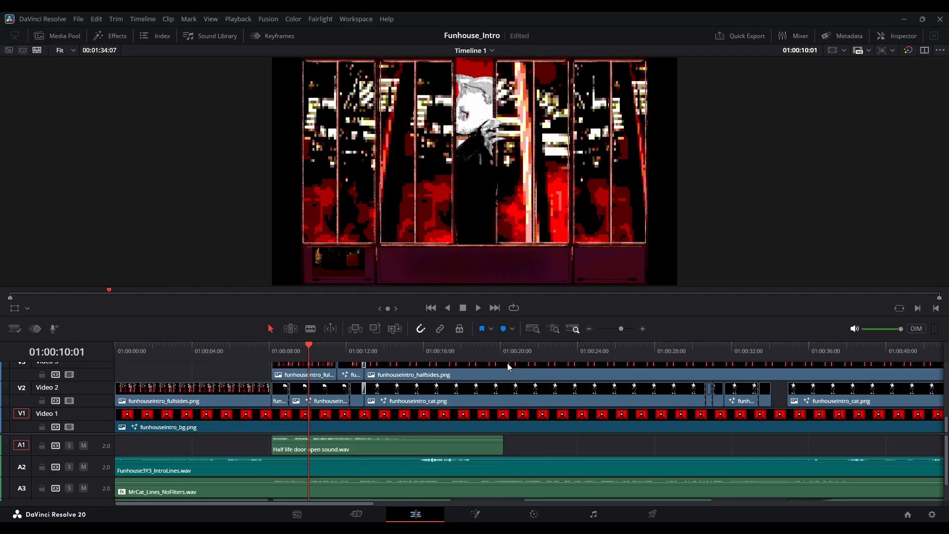
key(space)
key(space)
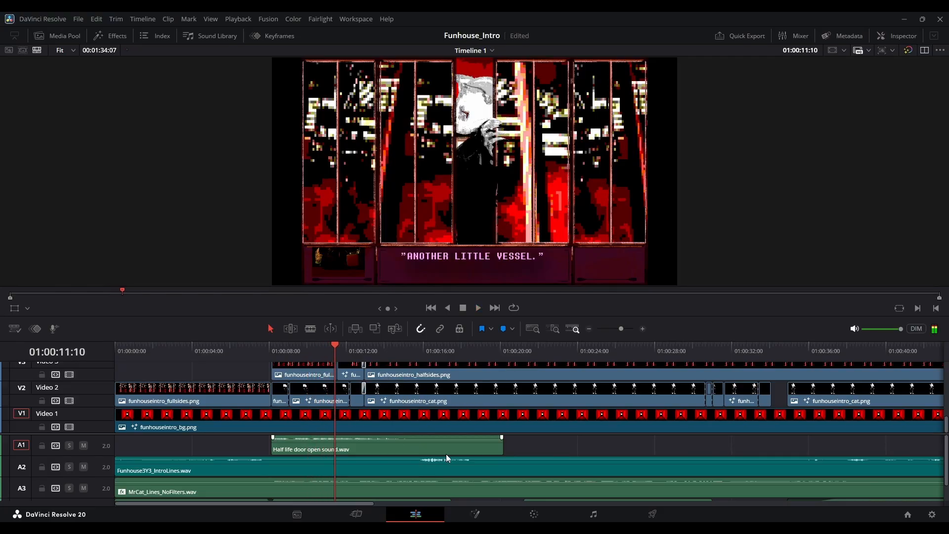
Bring the text tracks into view and play from the start of the door sound clip through the "Hey there, buddy!" line
scroll(179, 374, up, 5)
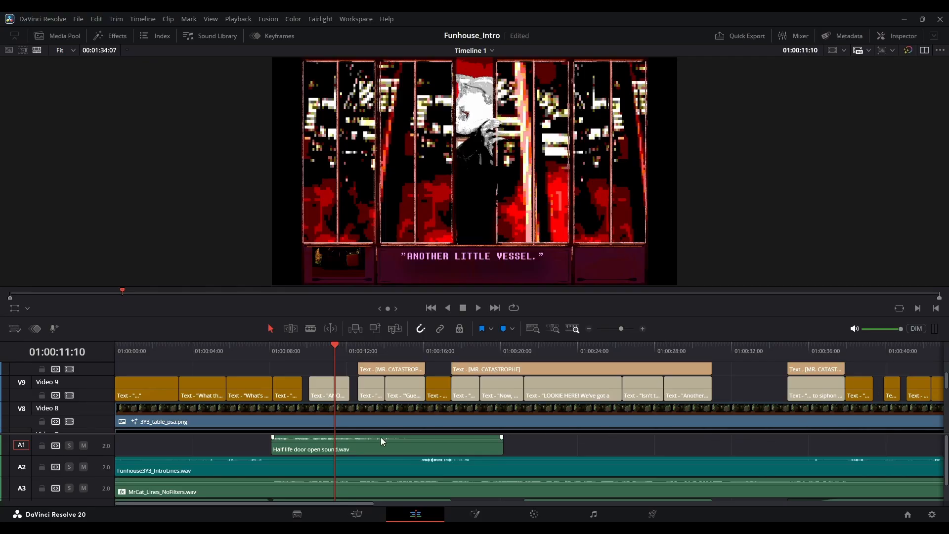
key(Up)
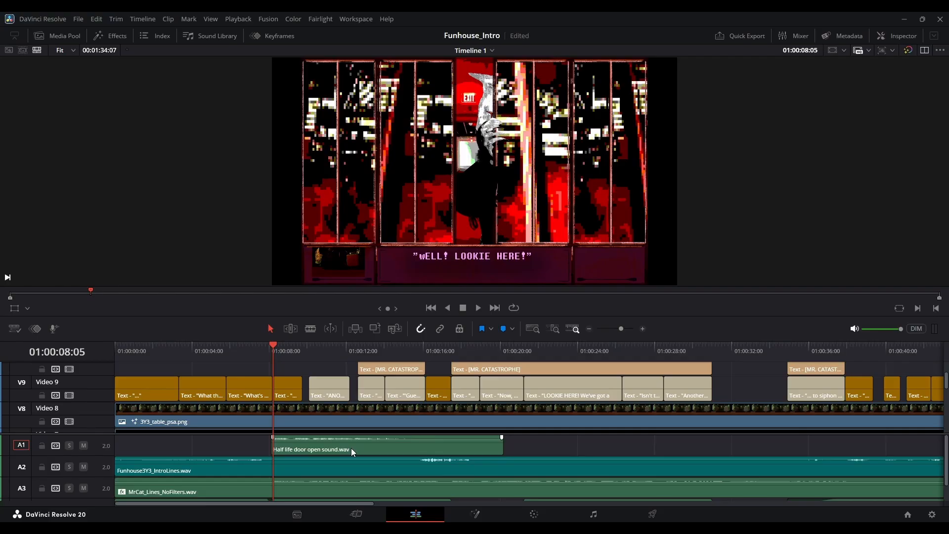
key(space)
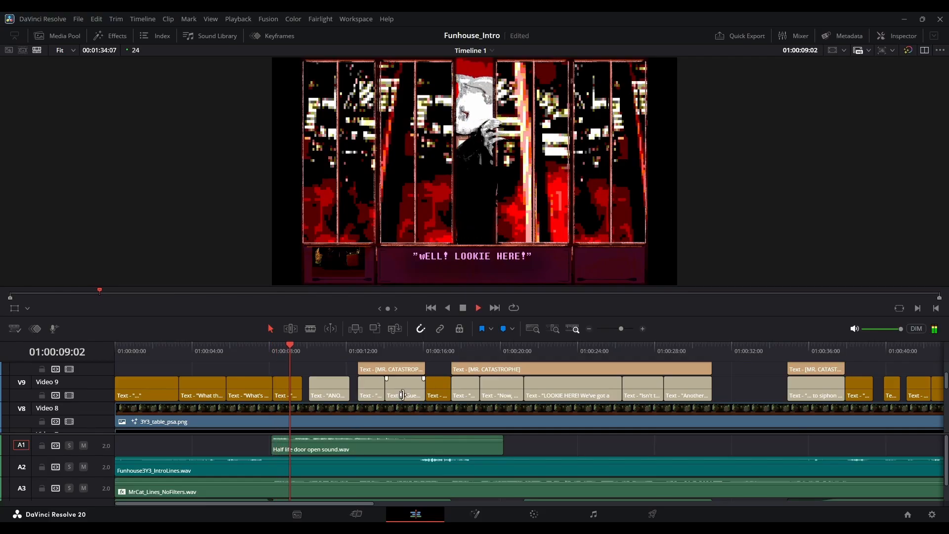
drag(617, 329, 624, 329)
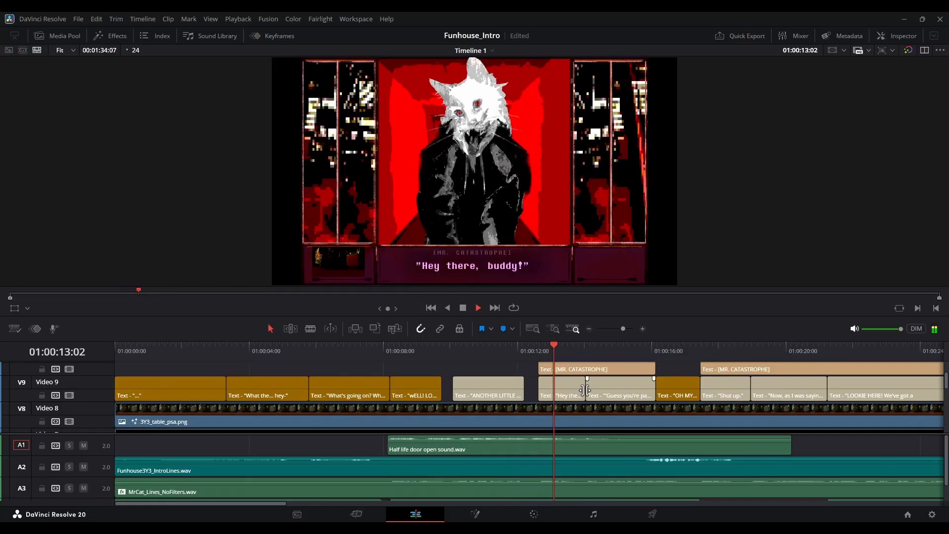
key(space)
Examine the voice and music clips on Audio 2 to Audio 4 and the image layers on Video 2 to Video 4
scroll(548, 441, down, 1)
scroll(643, 483, up, 1)
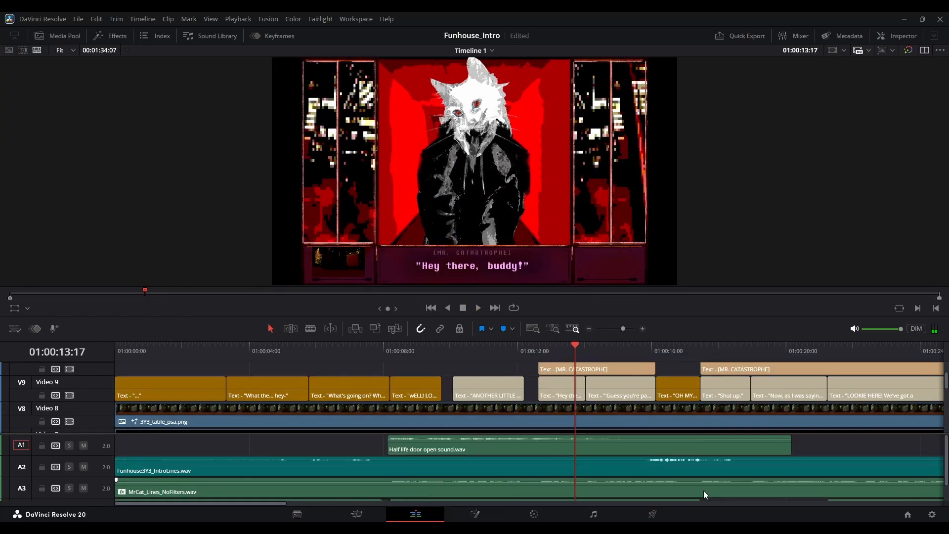
scroll(704, 490, down, 1)
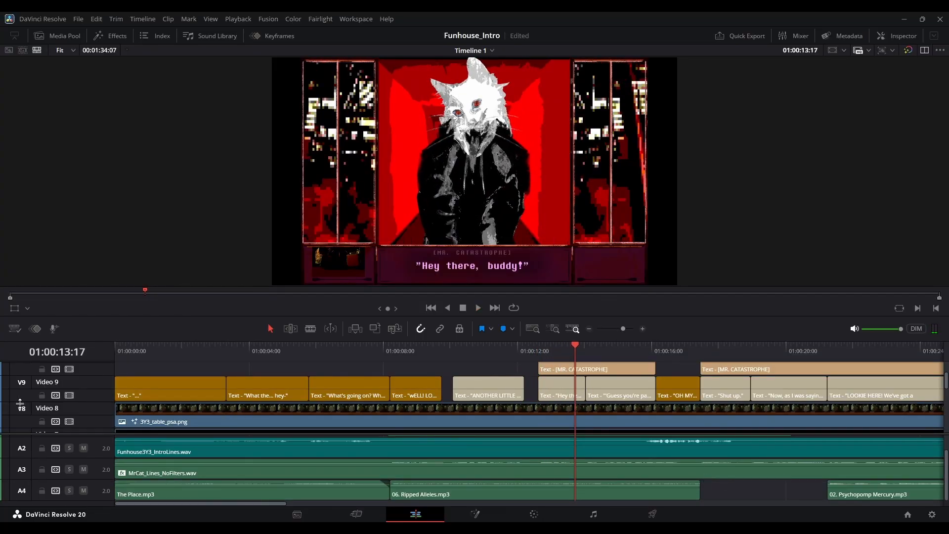
scroll(947, 489, up, 1)
scroll(946, 490, down, 1)
scroll(946, 489, up, 1)
scroll(946, 391, down, 4)
scroll(947, 396, down, 2)
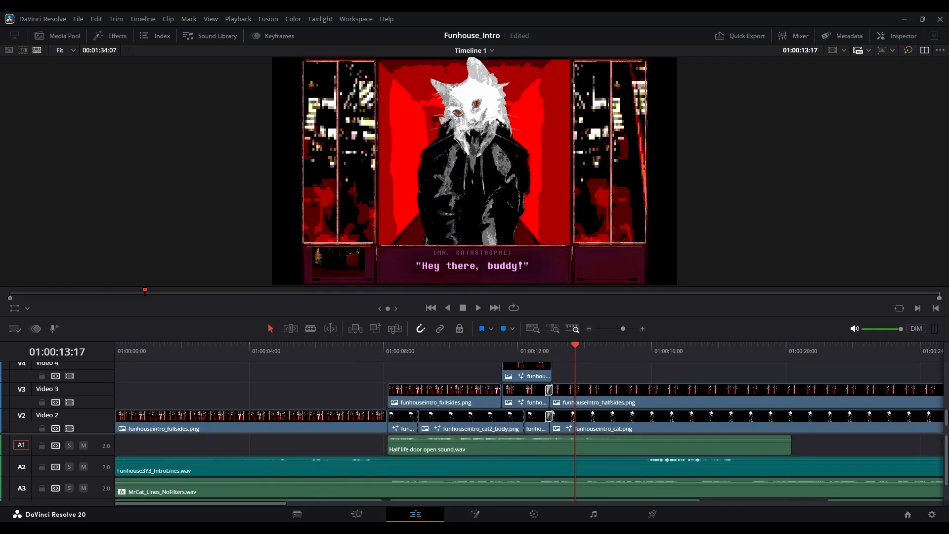
Place the playhead at the start of the Video 4 clip, 01:00:11:13, check the Fusion composition there and return to the timeline
click(554, 346)
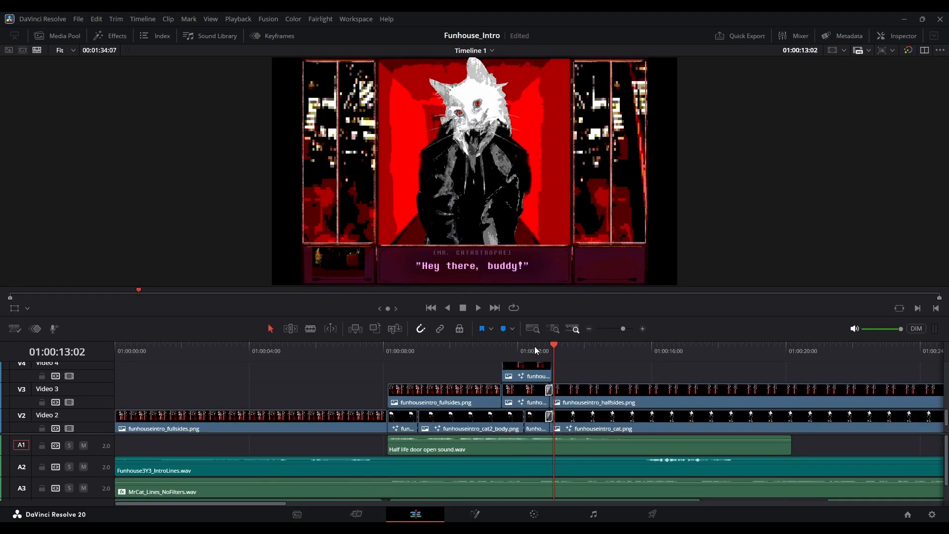
click(507, 349)
key(space)
click(502, 349)
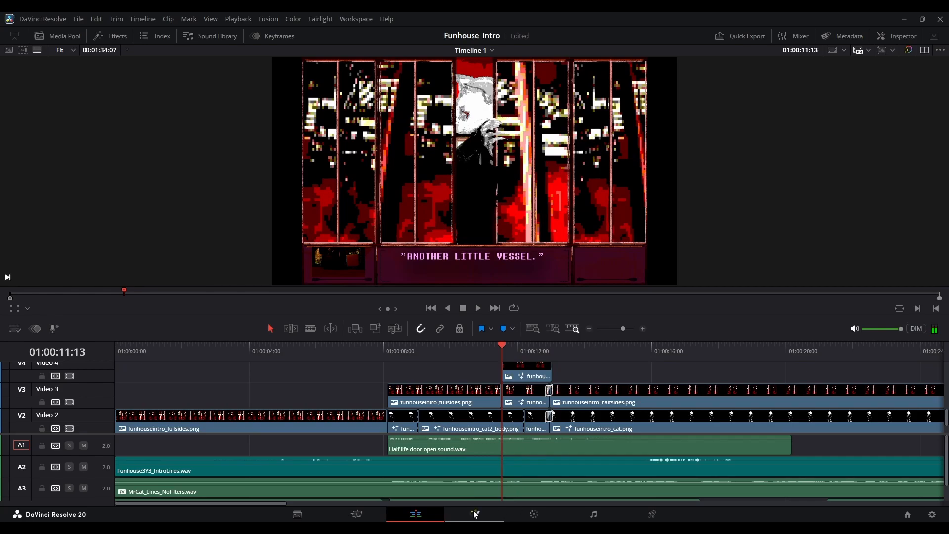
click(475, 515)
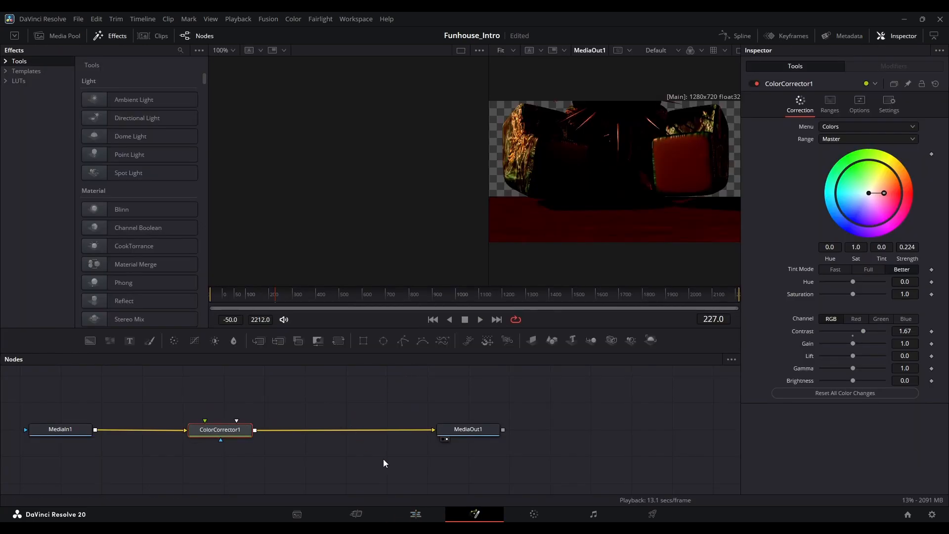
click(416, 514)
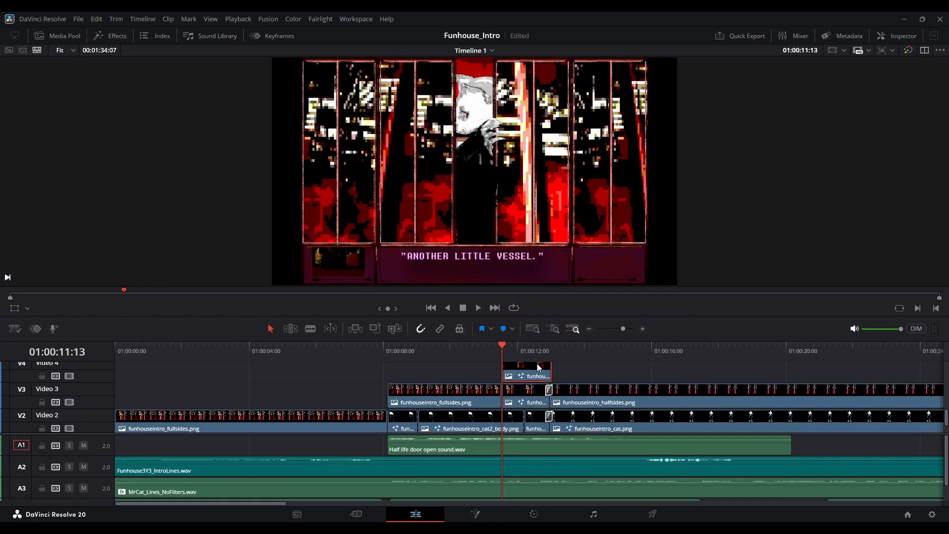
Check the transition near 01:00:12:20, and play the panel-opening animation from 01:00:11:13 past the "Hey there, buddy!" line
drag(623, 329, 626, 329)
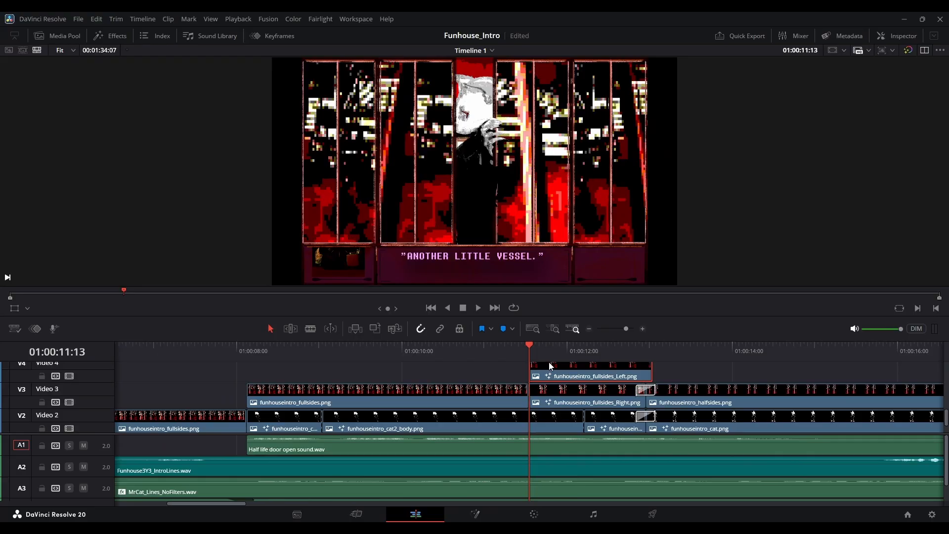
click(636, 357)
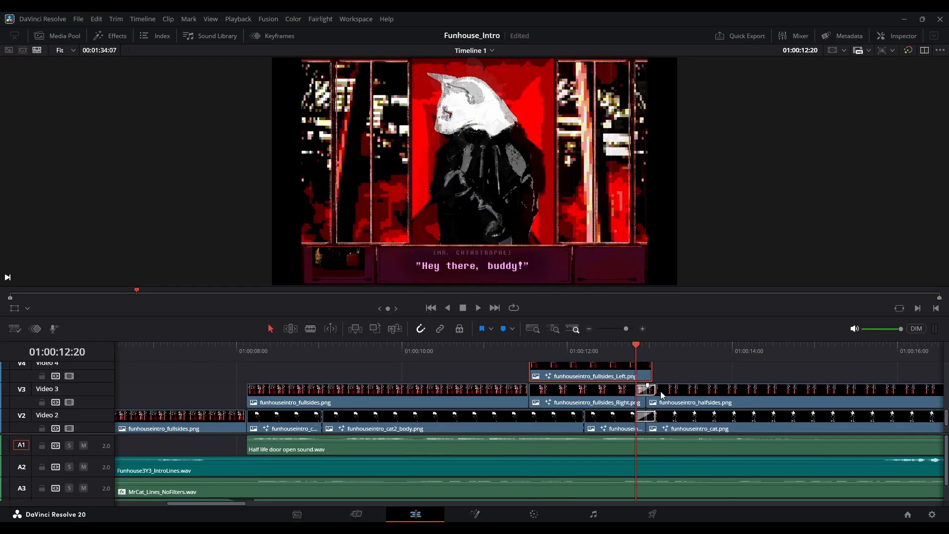
click(529, 349)
key(space)
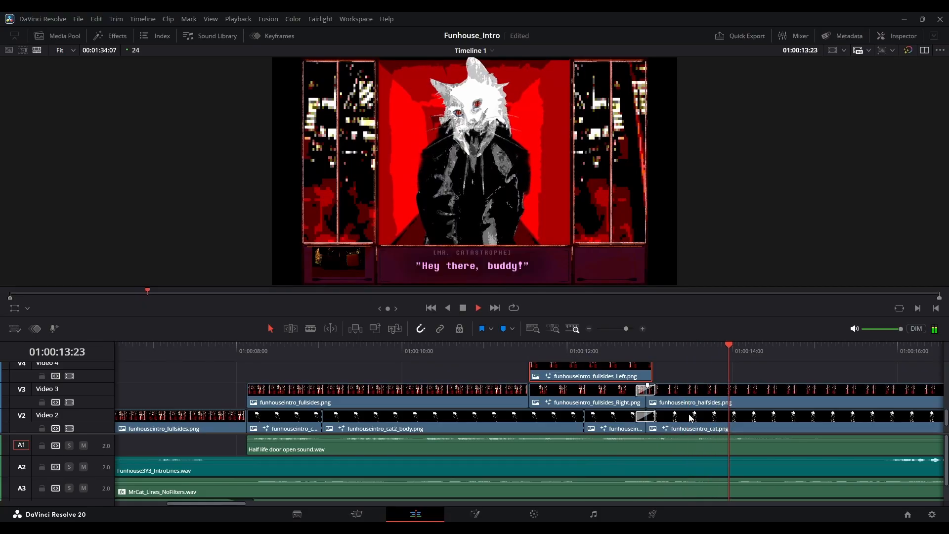
key(space)
Browse the effects tool list in Fusion, open its search field, and return to the edit timeline
scroll(670, 364, down, 1)
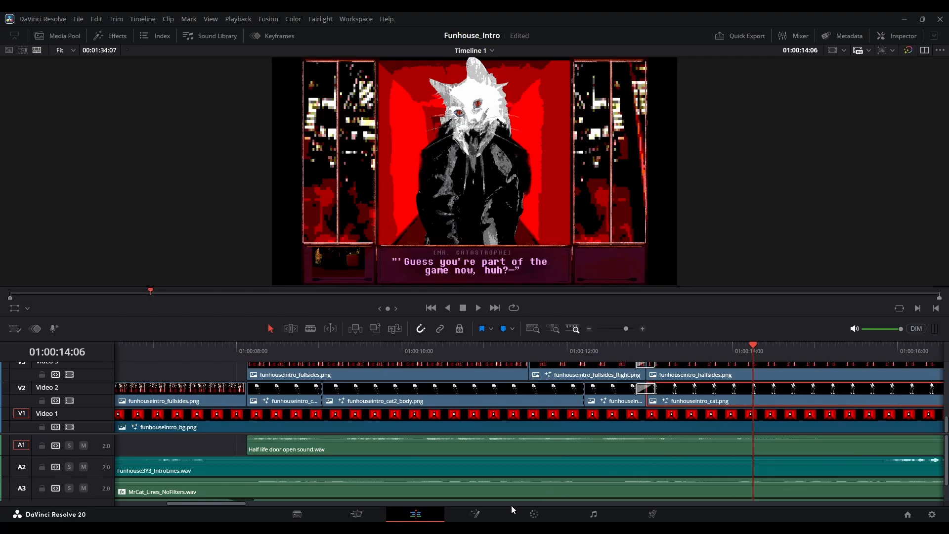
click(479, 514)
scroll(150, 178, down, 5)
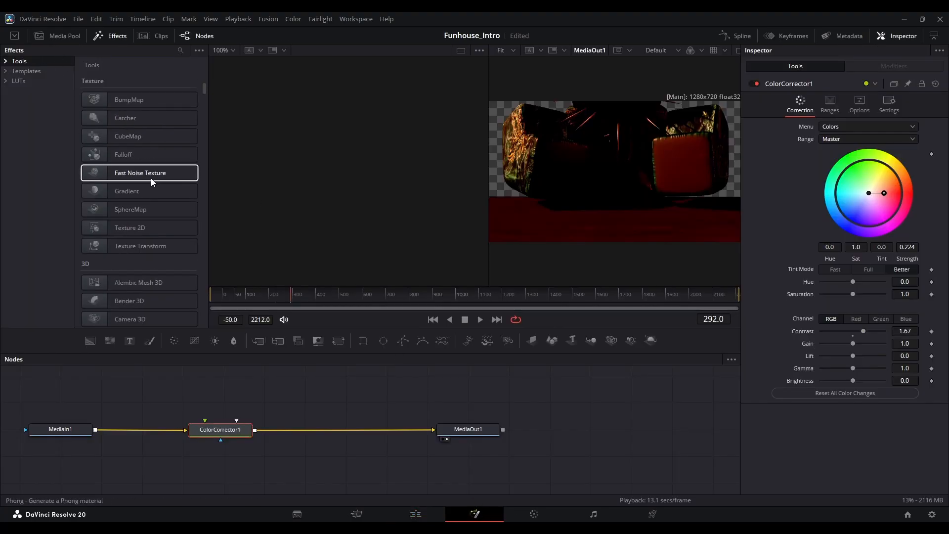
click(181, 50)
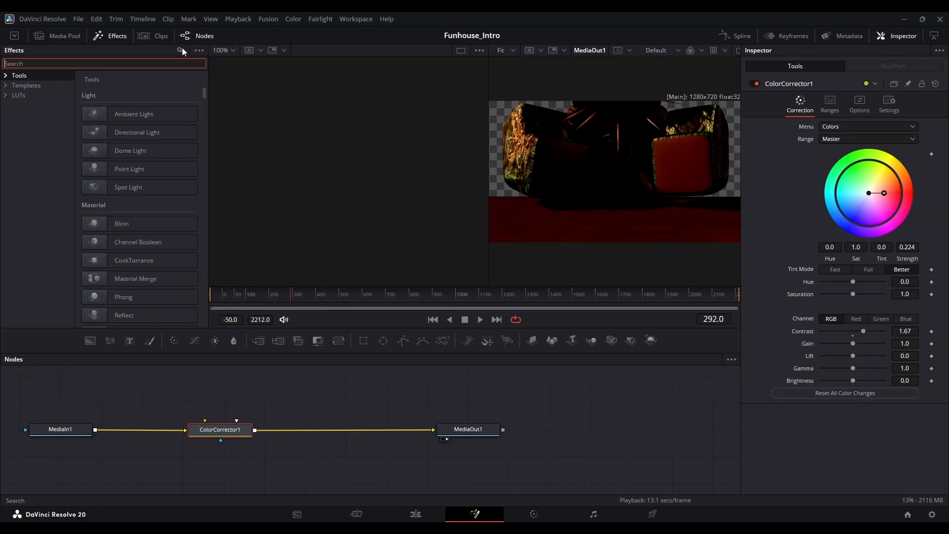
click(415, 514)
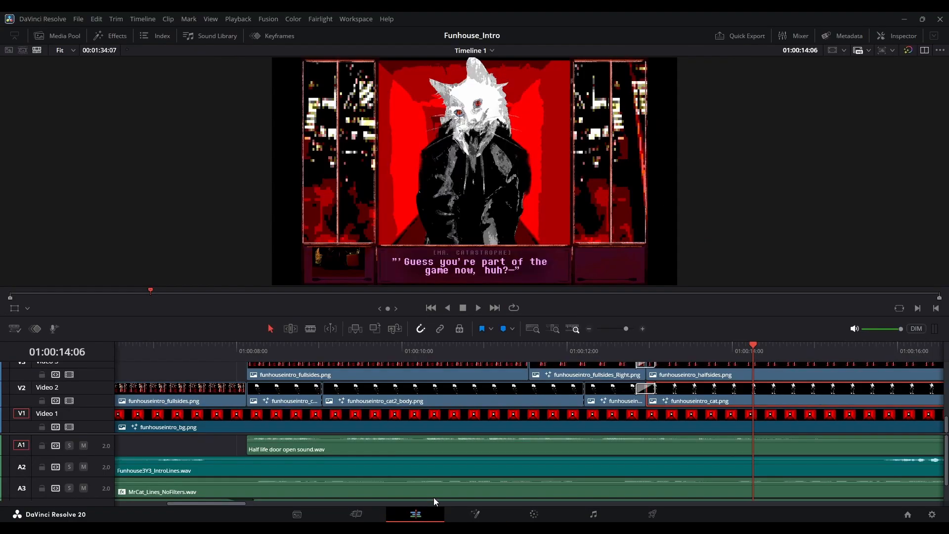
Play from the transition before the "Hey there, buddy!" line to 01:00:15:22, and check the music clips on Audio 4
click(645, 354)
key(space)
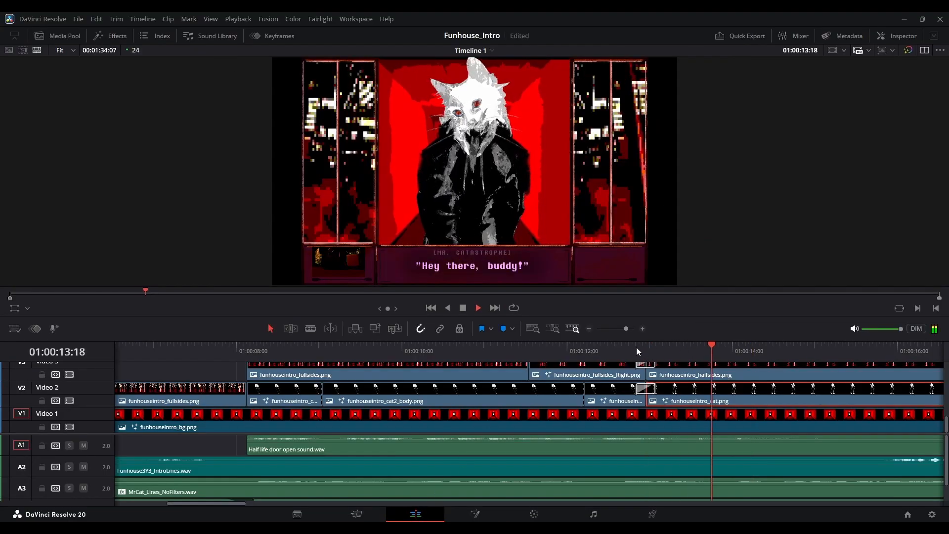
drag(626, 328, 619, 328)
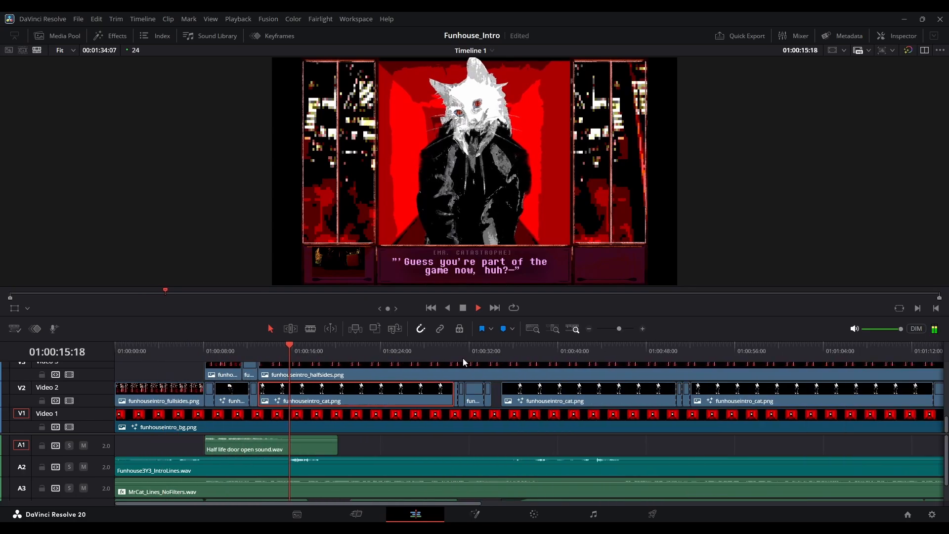
key(space)
scroll(361, 495, down, 1)
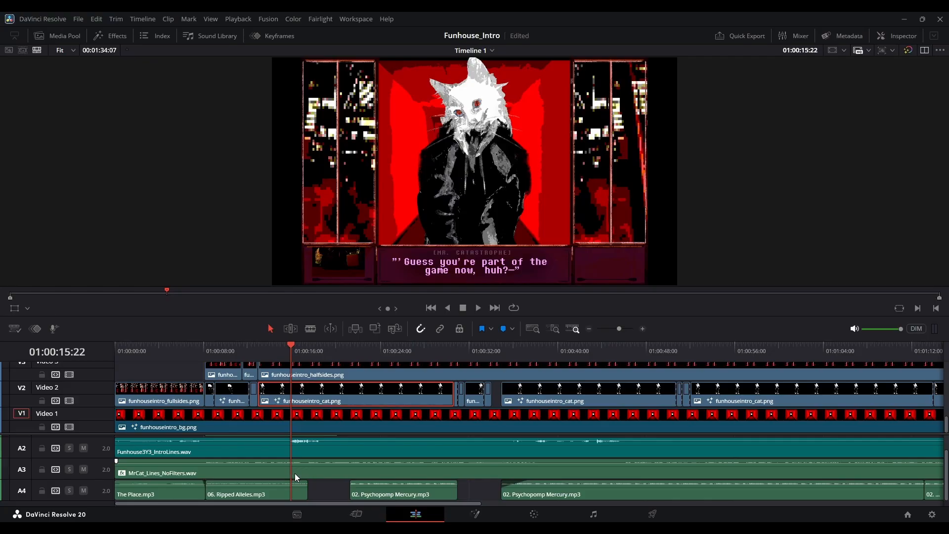
click(316, 492)
scroll(316, 492, up, 1)
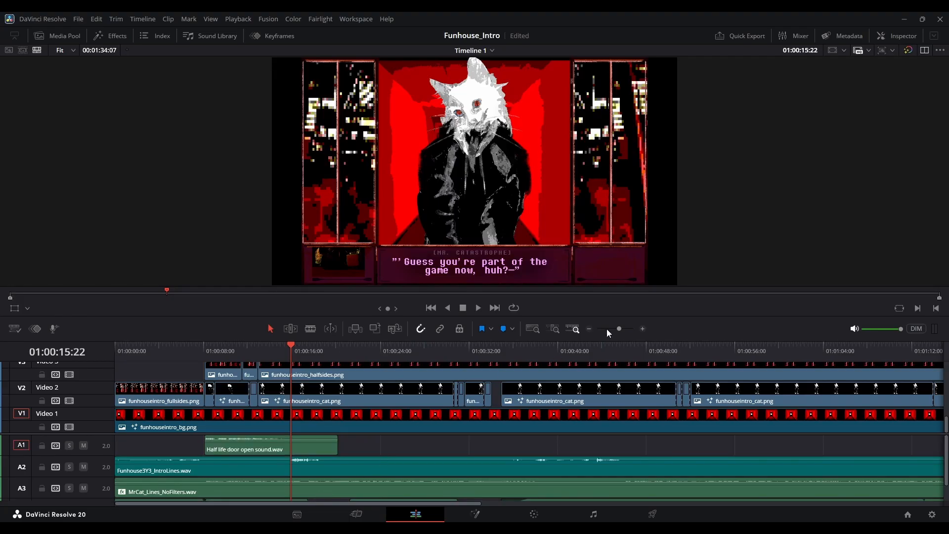
Play the captioned dialogue from 01:00:15:22, skip ahead through the "LOOKIE HERE!" line, and stop at 01:00:31:05
drag(620, 330, 618, 329)
key(space)
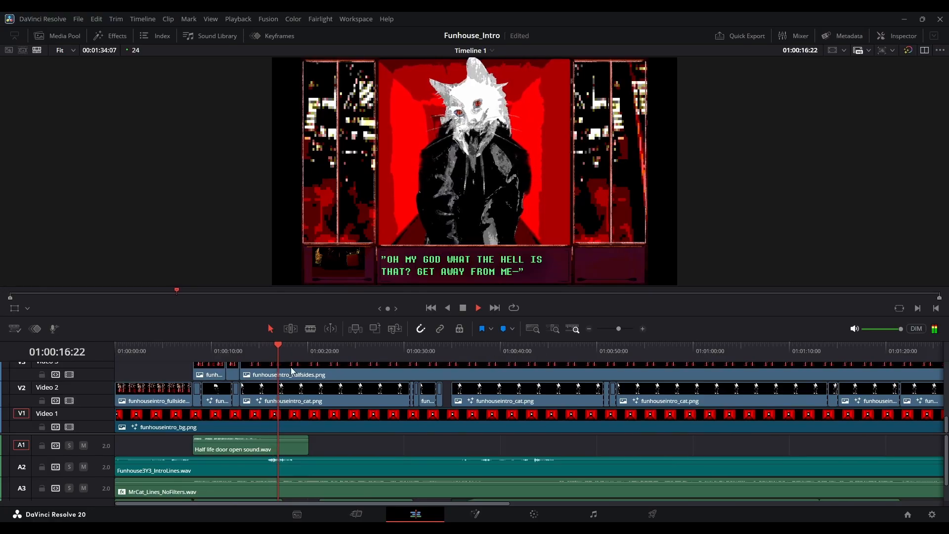
click(314, 357)
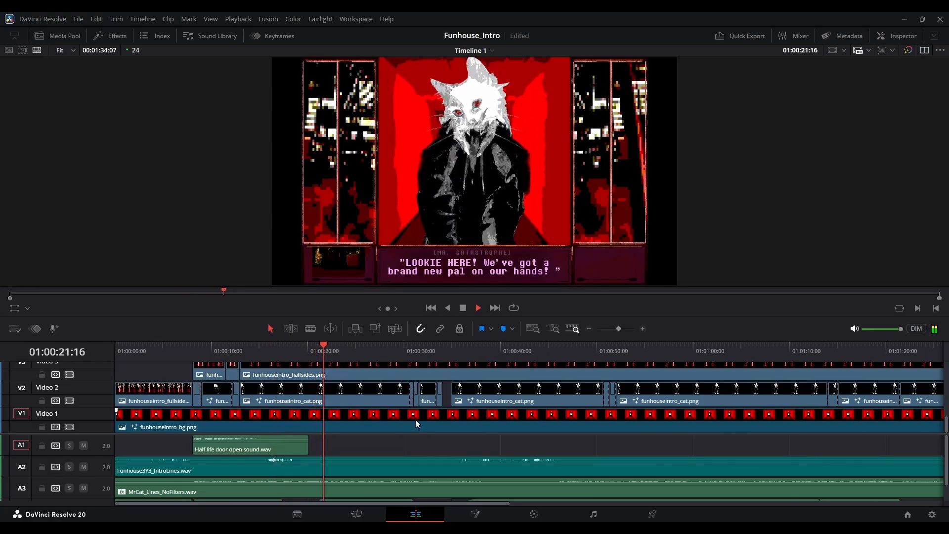
click(409, 350)
key(space)
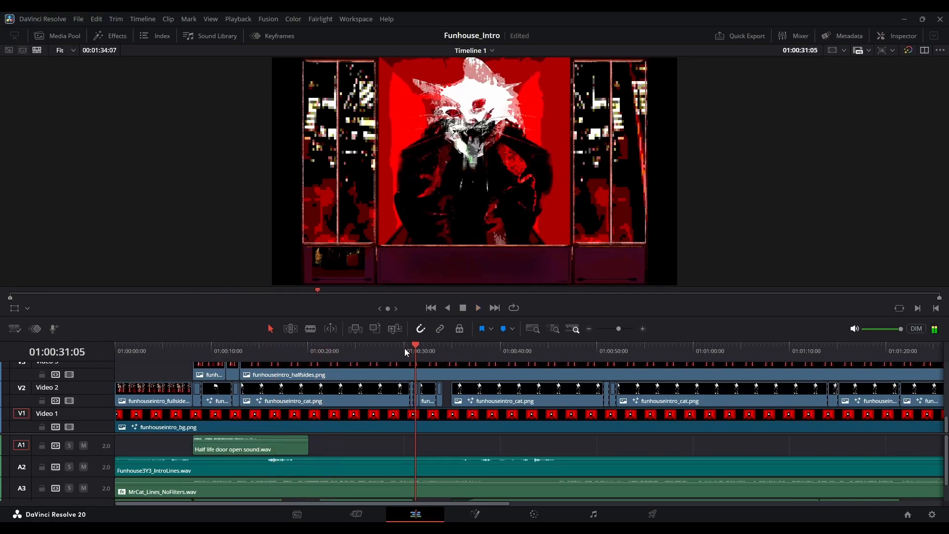
Inspect the transform and composite settings of the two short funhouseintro_cat.png clips at 01:00:30:23 and 01:00:31:12 on Video 2
click(403, 347)
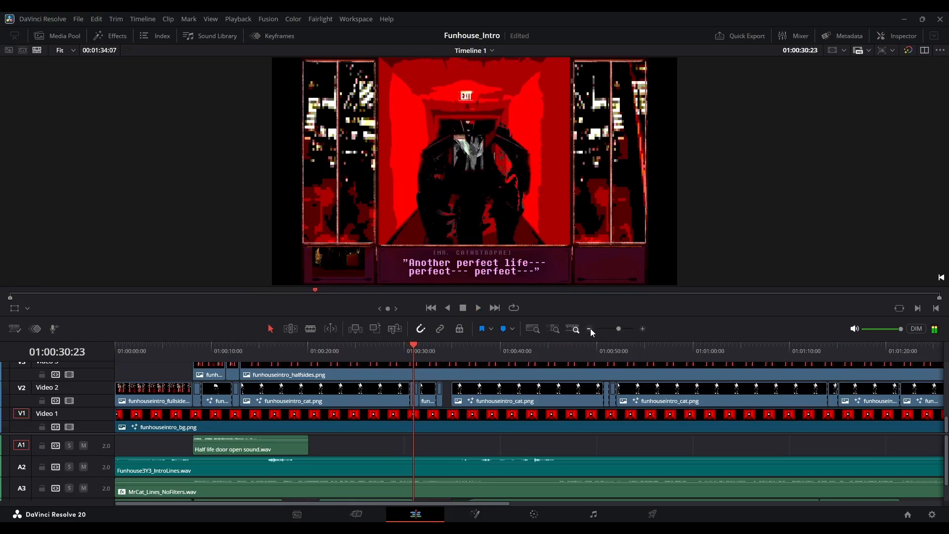
drag(619, 329, 629, 327)
click(515, 393)
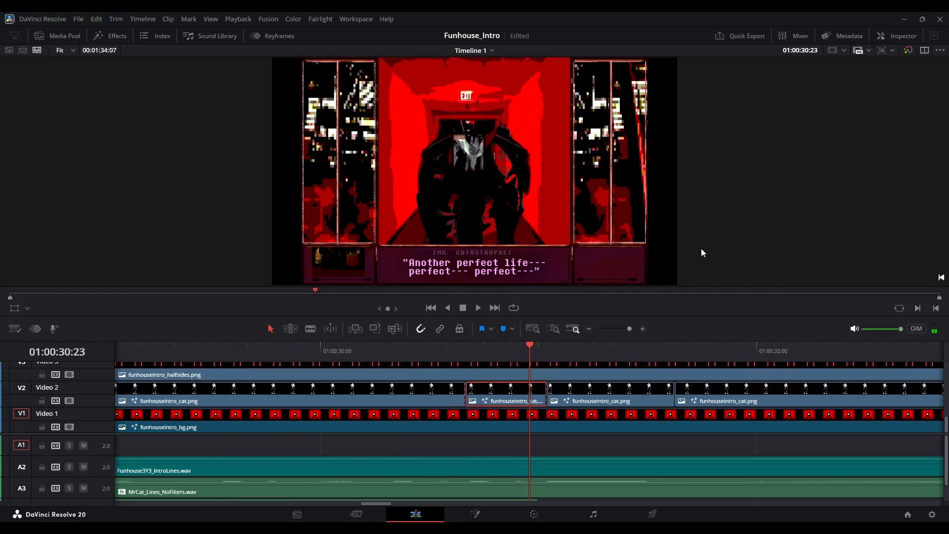
click(896, 35)
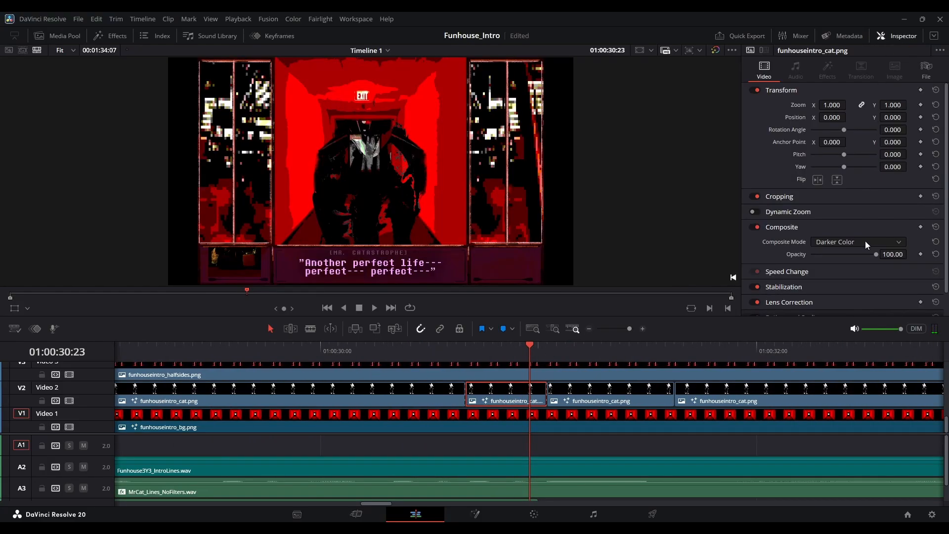
key(space)
key(space)
click(596, 395)
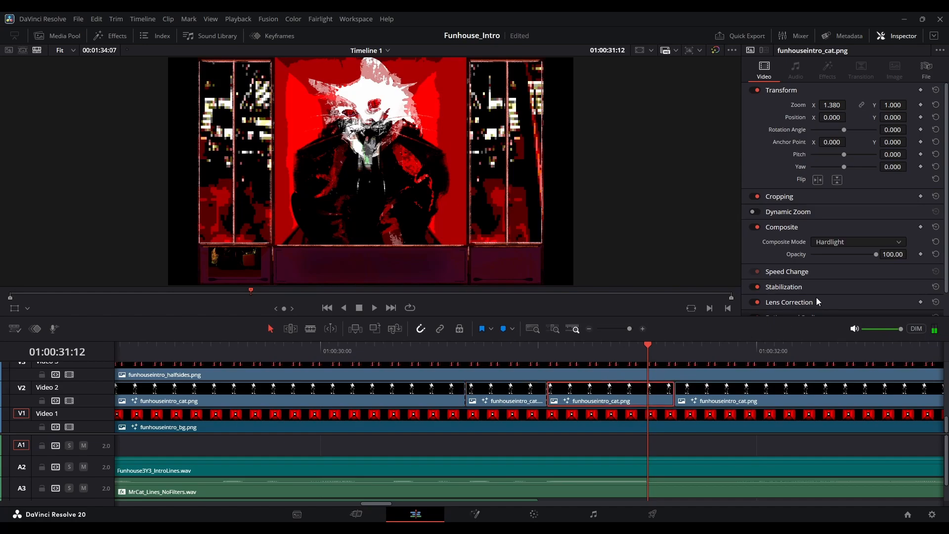
Play the pixelated cat clips on Video 2 to 01:00:33:20 and inspect the transform settings of the short clip there
click(710, 395)
key(space)
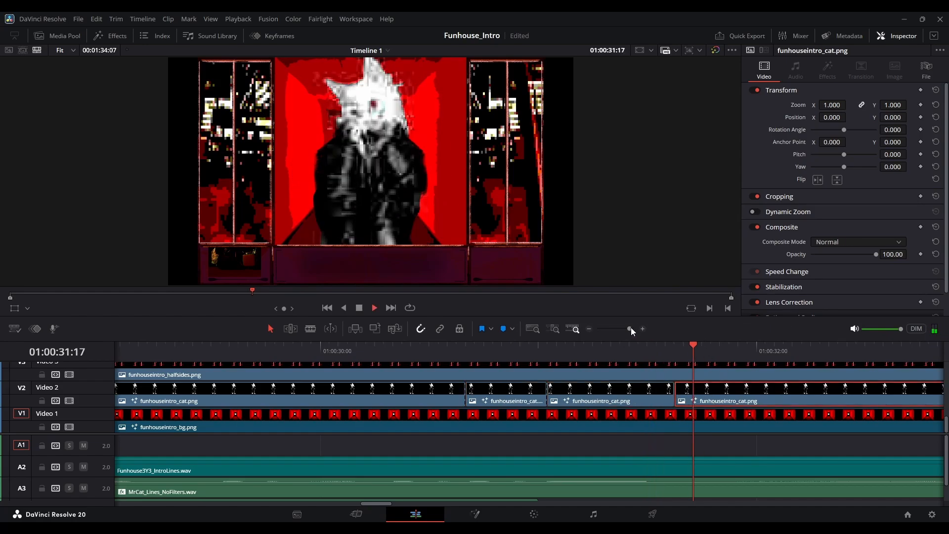
key(space)
drag(631, 331, 626, 330)
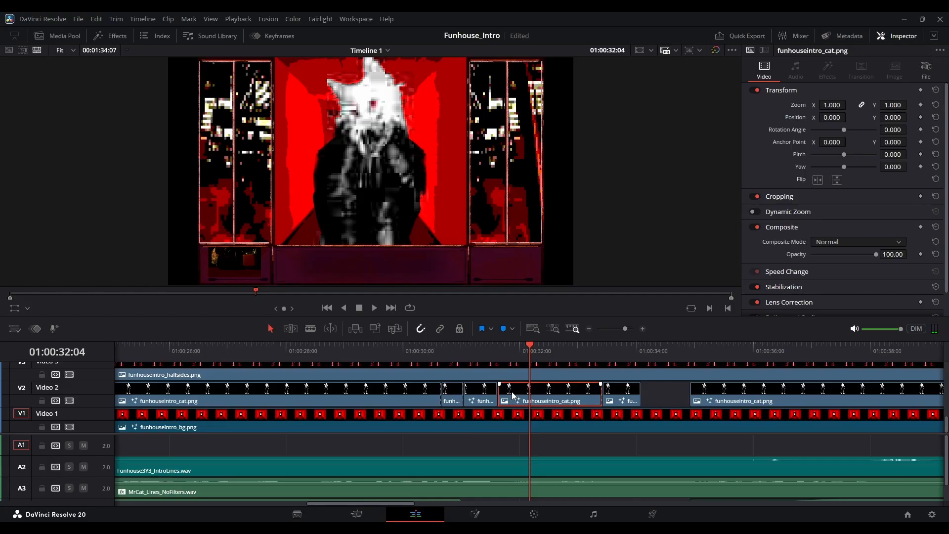
key(space)
key(space)
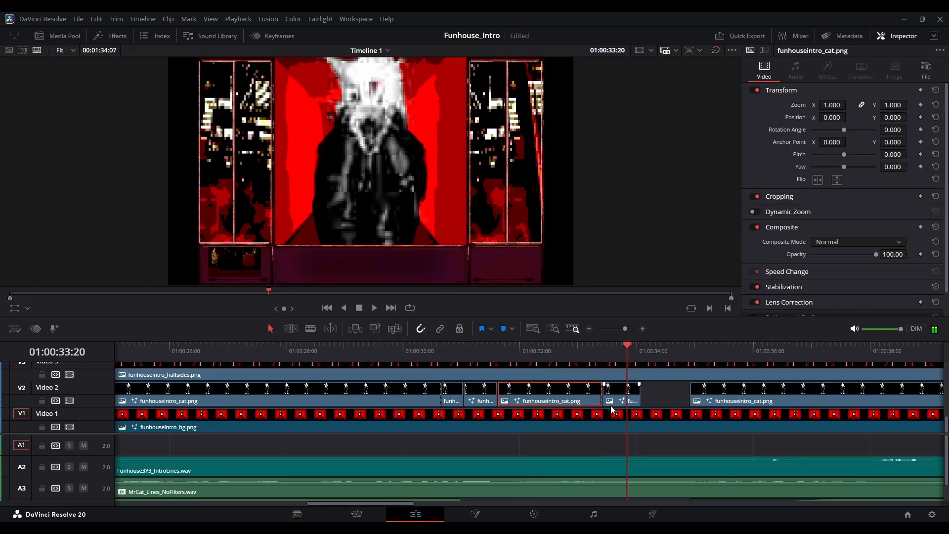
click(613, 408)
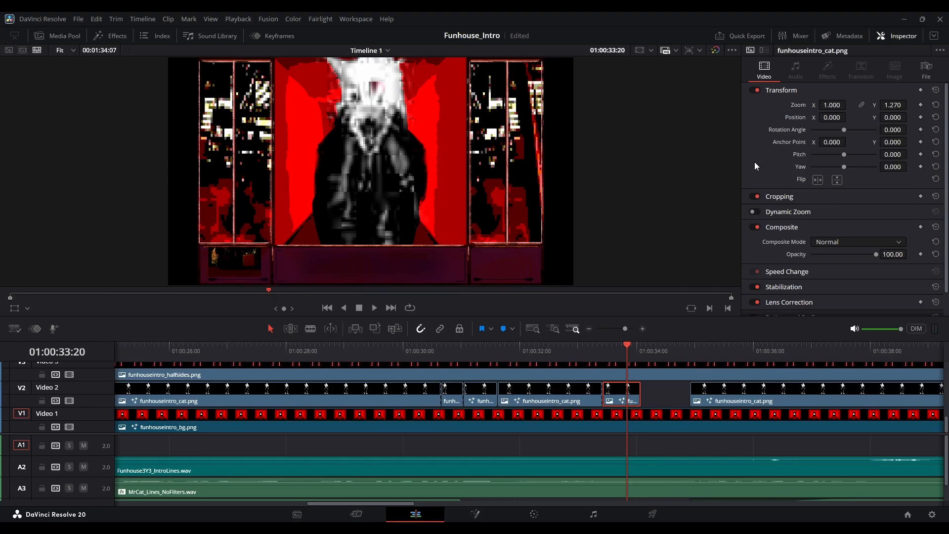
Play the remaining dialogue in excerpts, from the "purple cell" line to "The world's greatest monsters" line, stopping at 01:01:26:13
drag(625, 329, 614, 328)
key(space)
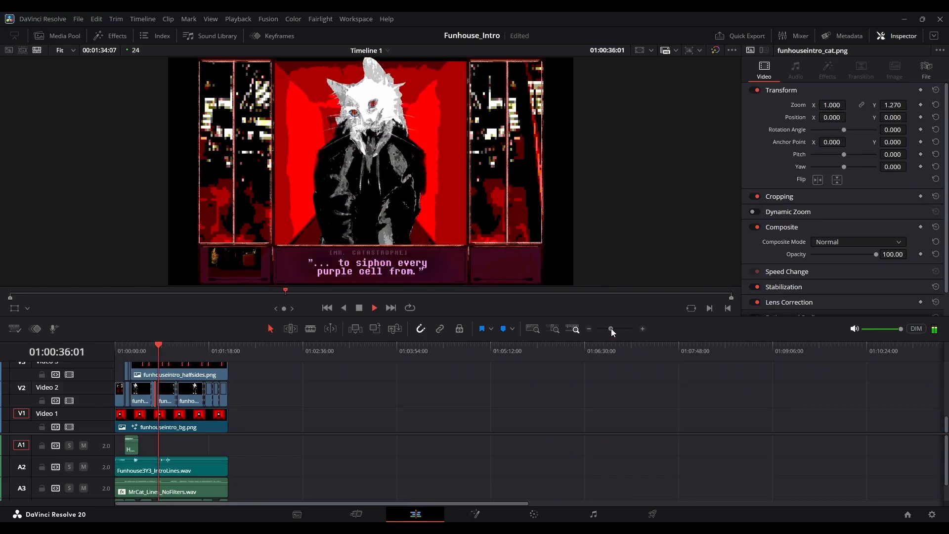
click(302, 350)
click(387, 351)
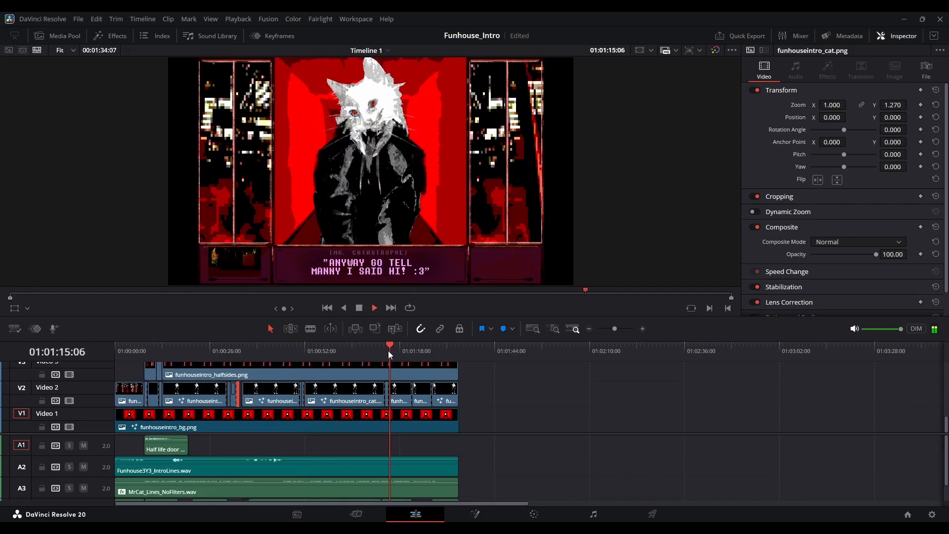
drag(388, 357, 413, 356)
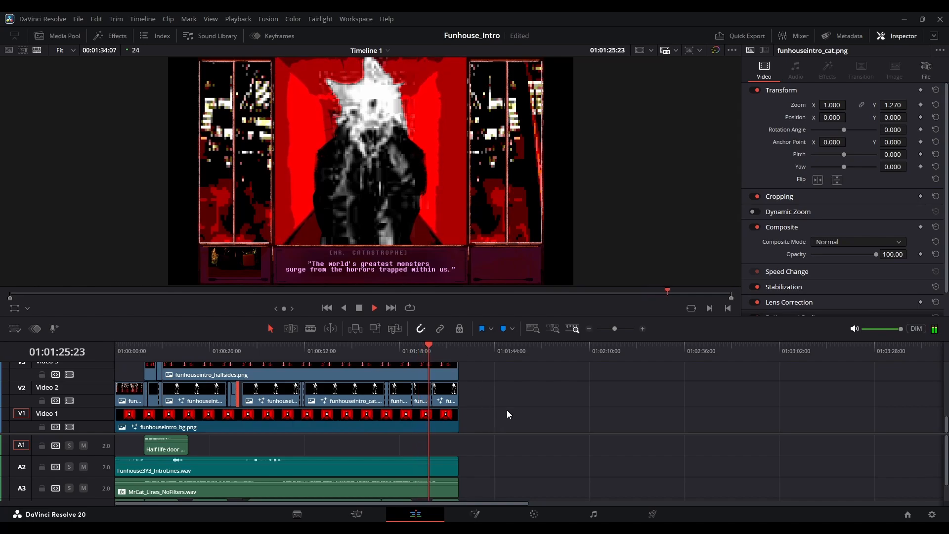
key(space)
Move the playhead back to the panel-opening moment at 01:00:09:01, and open the Funhouse_FirstImpression project
click(438, 419)
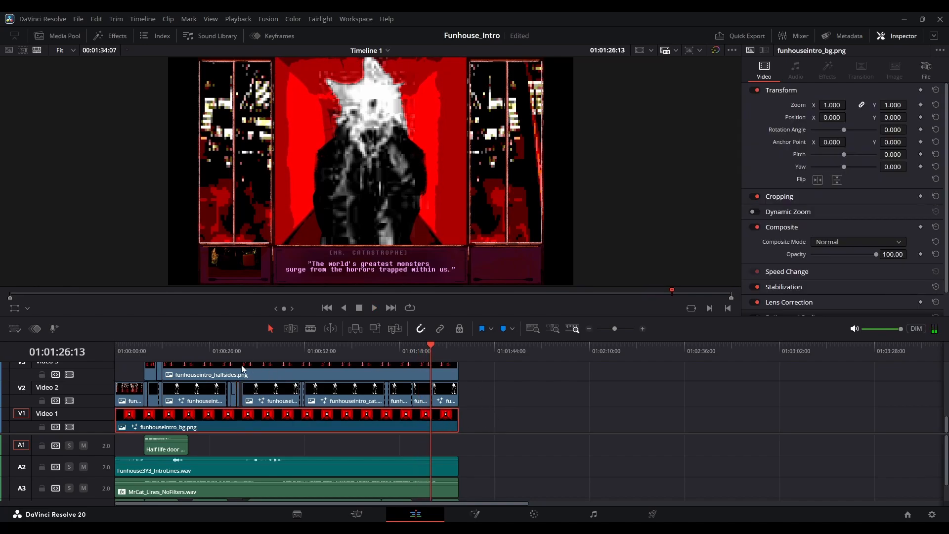
click(146, 353)
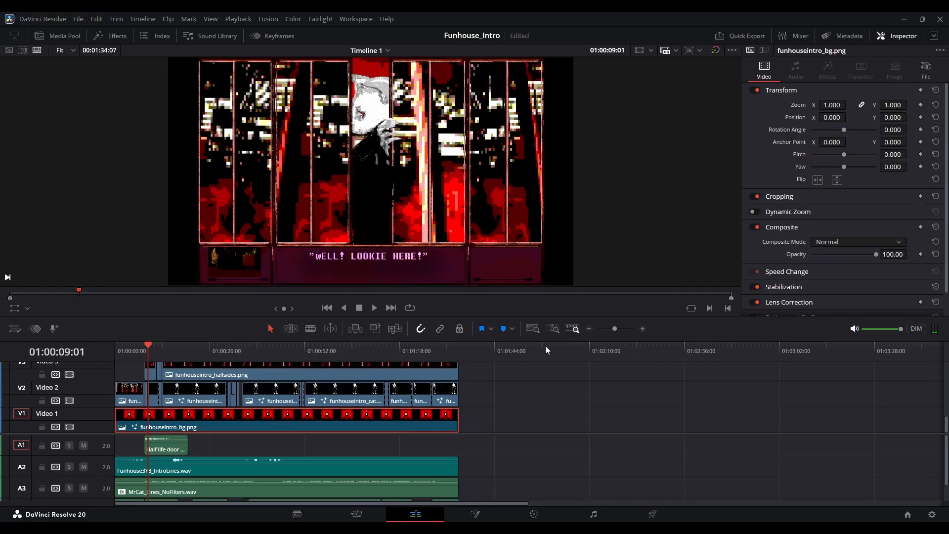
drag(615, 329, 618, 329)
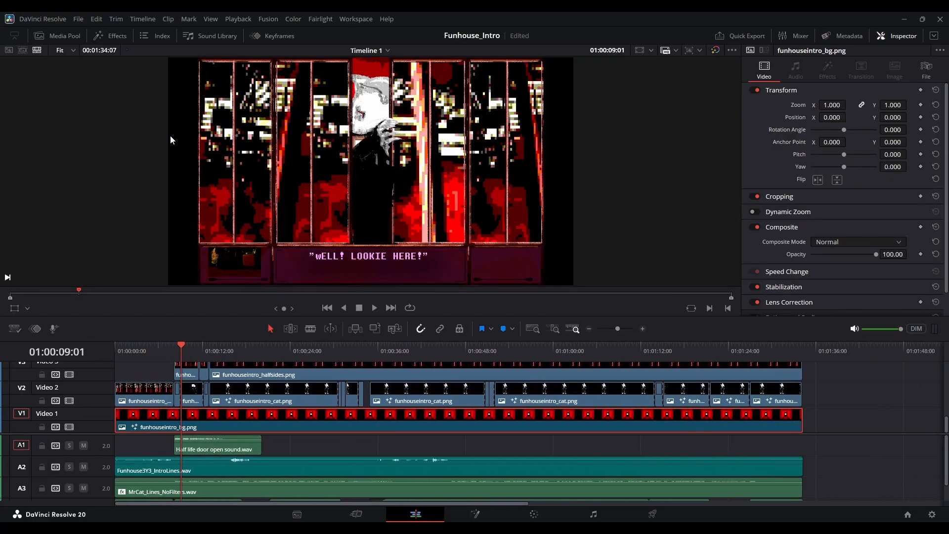
click(110, 89)
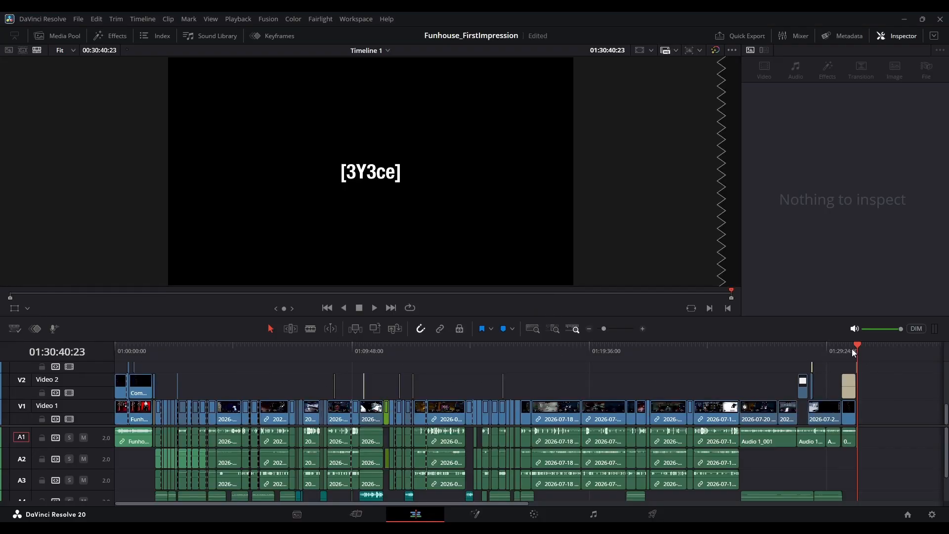
Play the Funhouse_FirstImpression timeline from its start, skip ahead to the glitch overlays near 01:00:32, and stop at 01:00:38:17
drag(851, 348, 111, 356)
key(space)
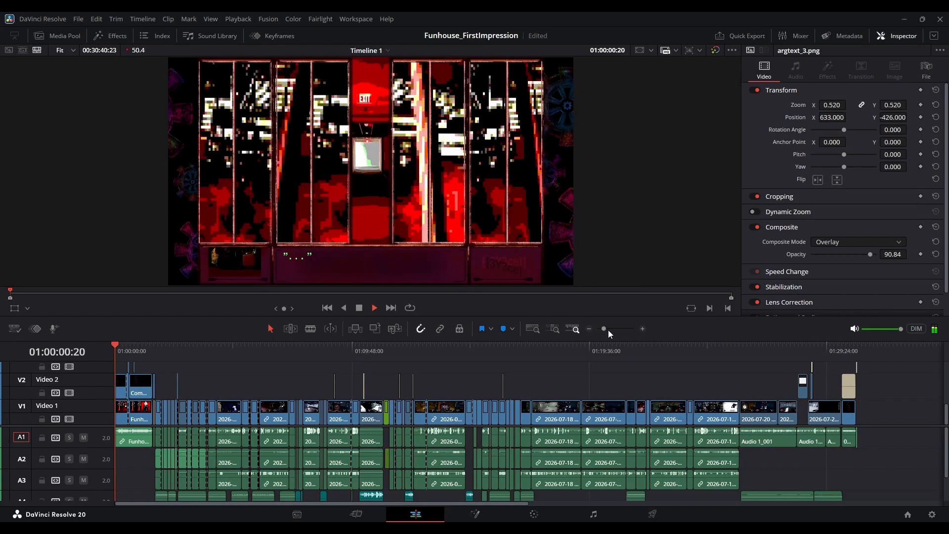
mouse_move(604, 329)
mouse_down()
mouse_move(619, 332)
mouse_move(608, 330)
mouse_up()
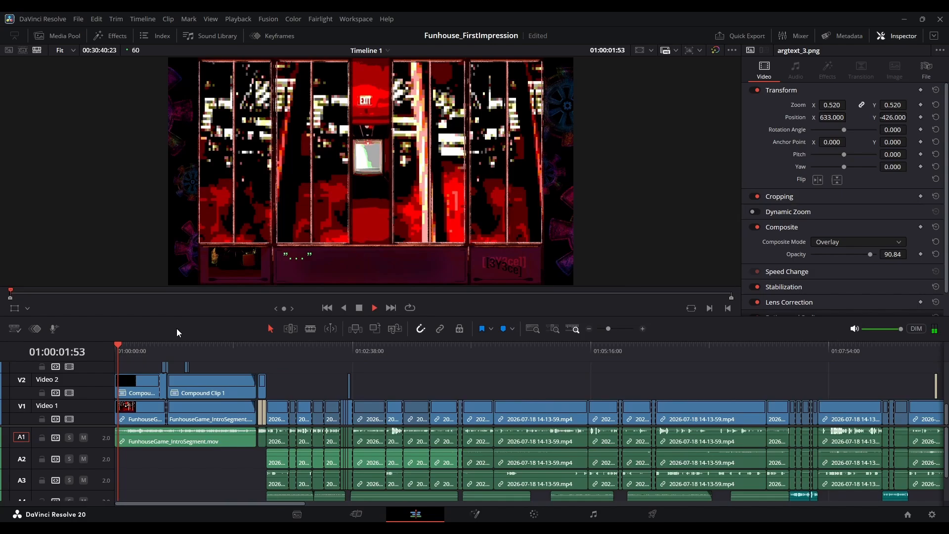
click(158, 355)
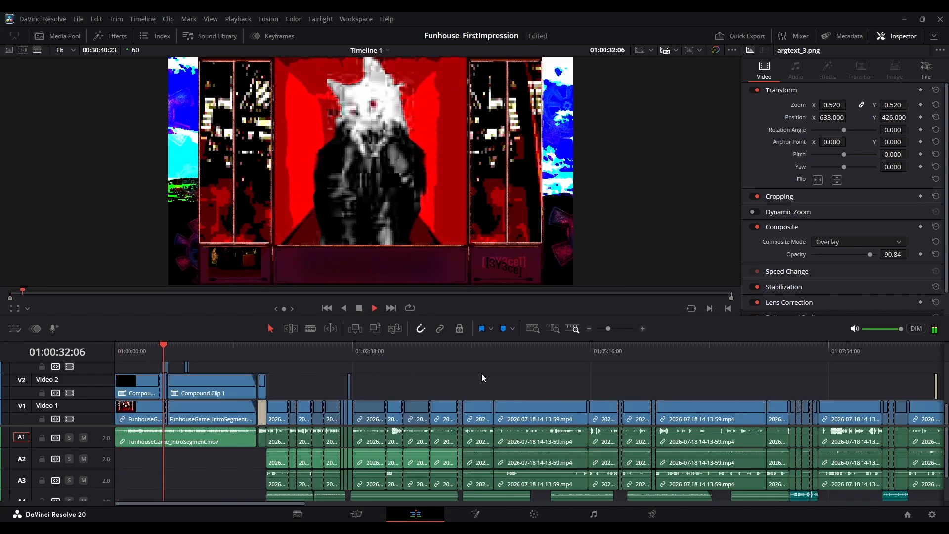
drag(608, 329, 617, 330)
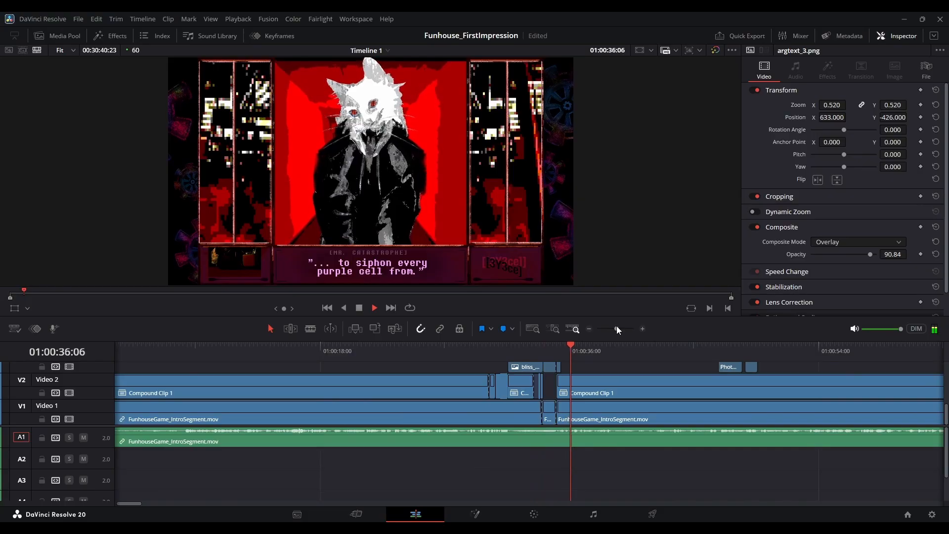
drag(617, 328, 612, 328)
key(space)
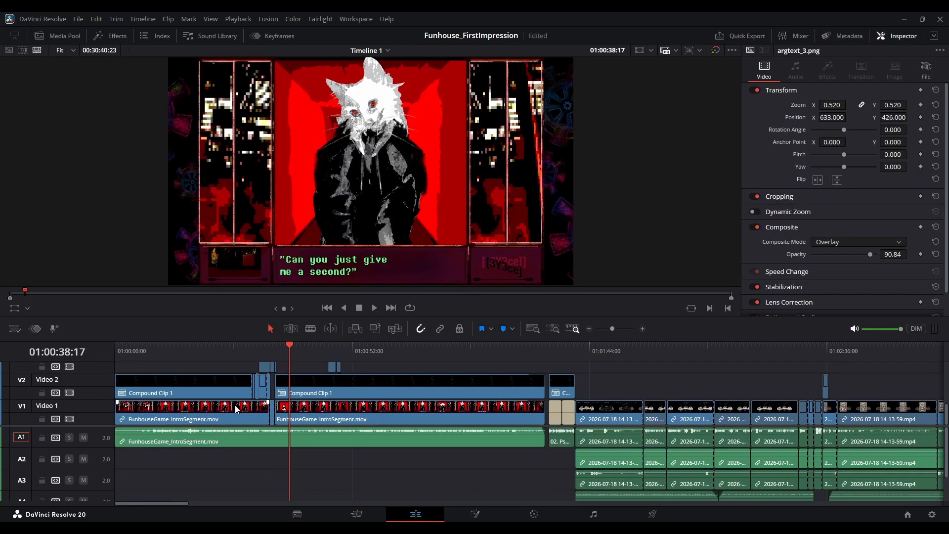
Replay the glitch sequence from 01:00:30:41, at the "Another perfect life" line, past the blue error-screen overlay
click(256, 358)
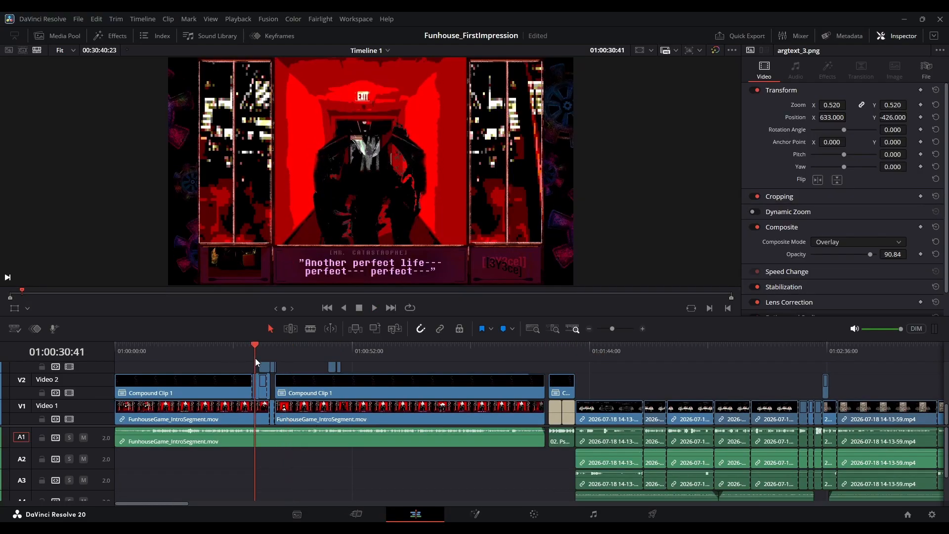
key(space)
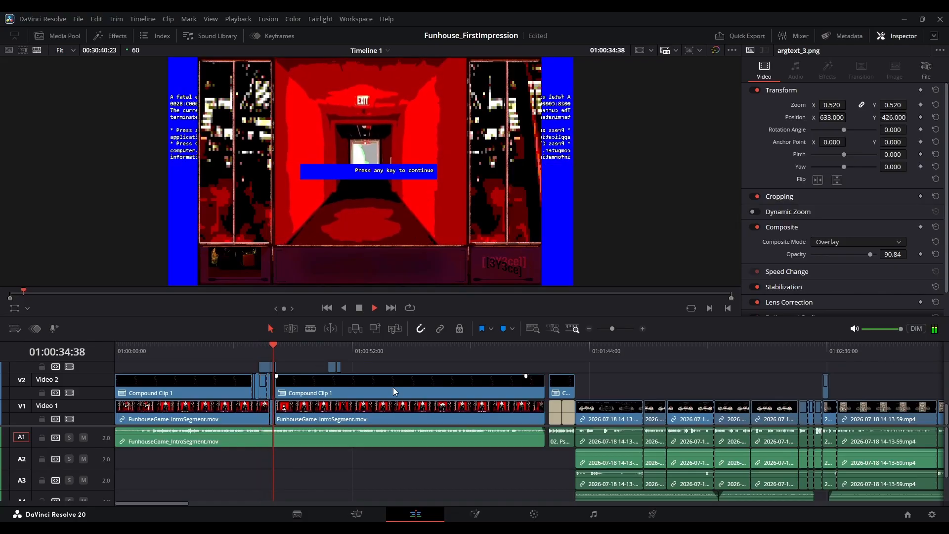
key(space)
Play the [FUNHOUSE] title card from 01:01:35 and continue into the first gameplay clip
click(550, 360)
key(space)
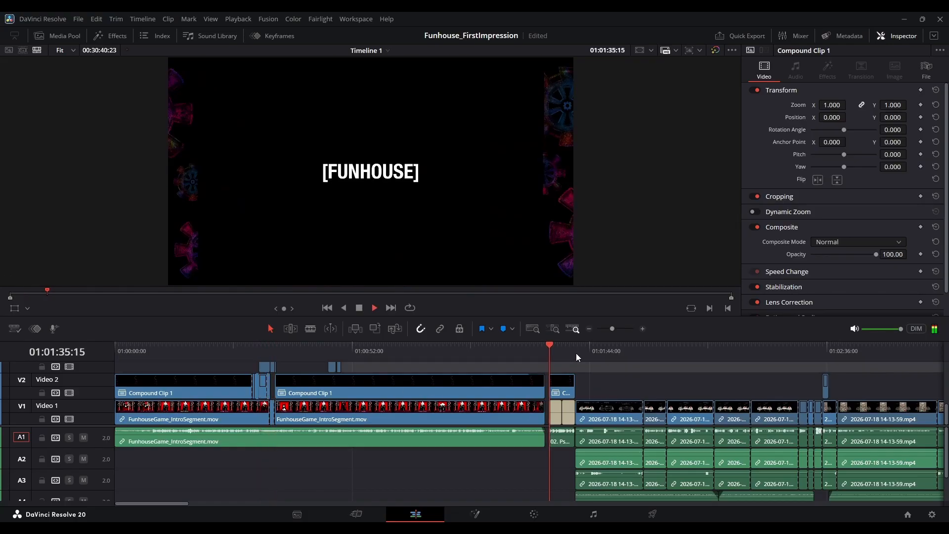
click(587, 358)
click(547, 345)
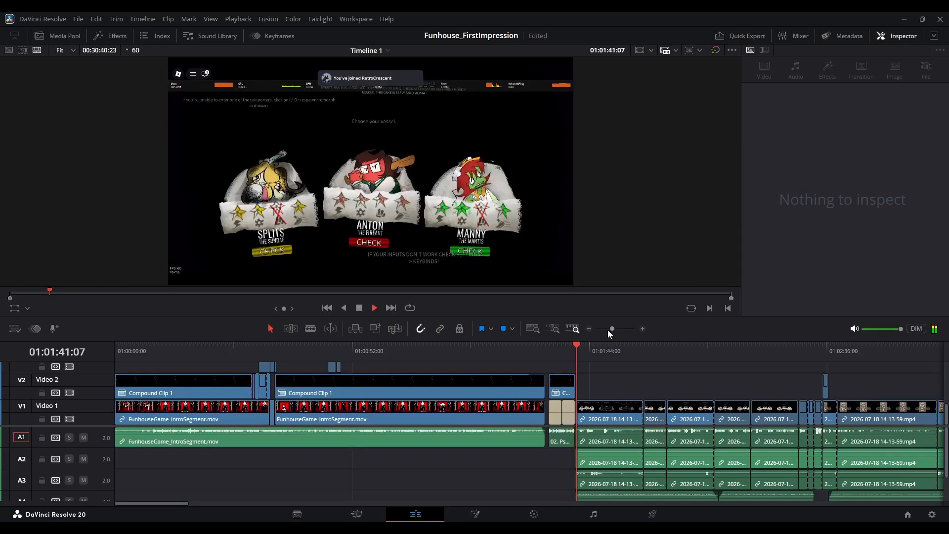
Stop playback, move to the start of the mantis compound clip at 01:11:05:59, and play its opening seconds
key(space)
drag(612, 330, 606, 329)
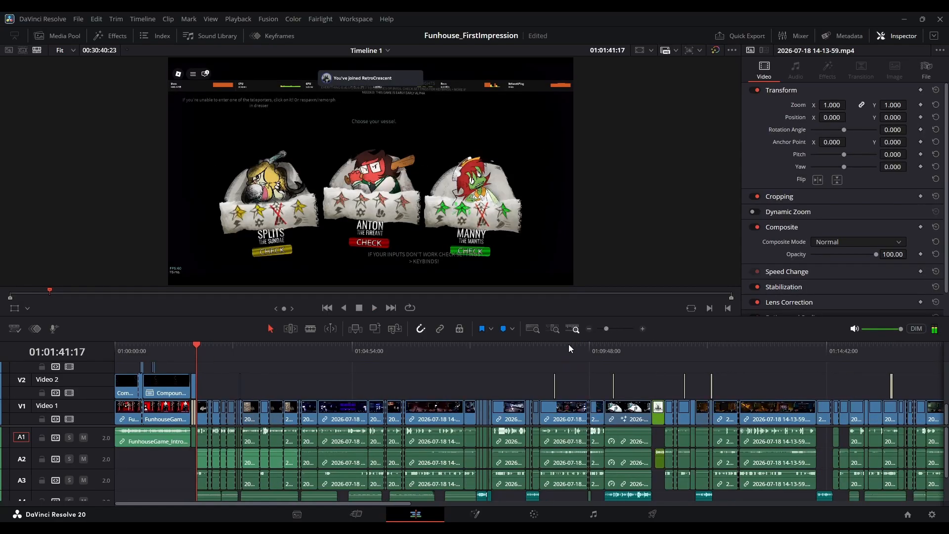
click(652, 361)
drag(607, 334, 613, 334)
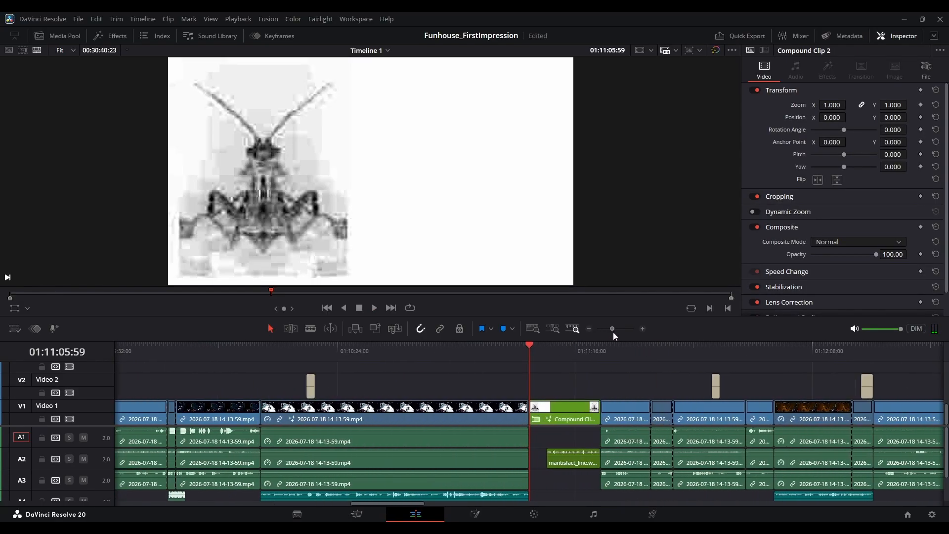
key(space)
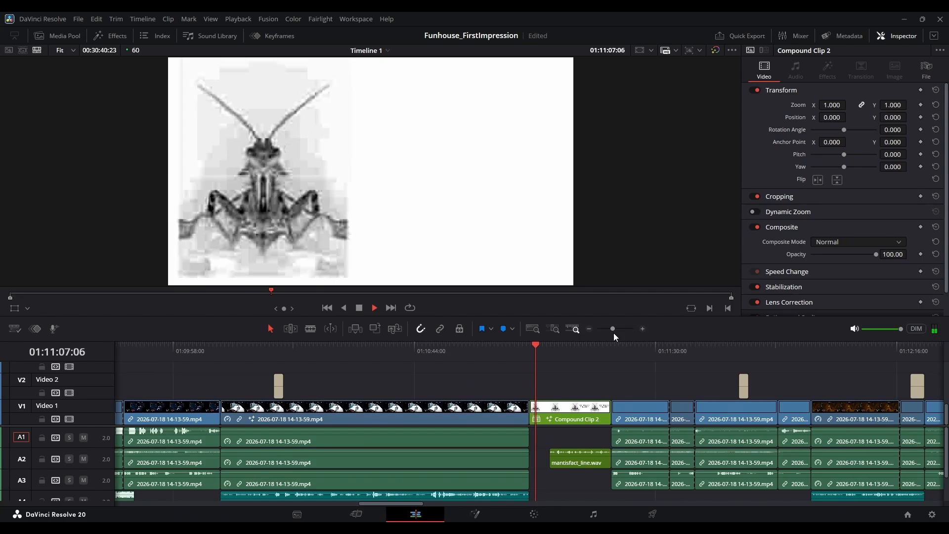
key(space)
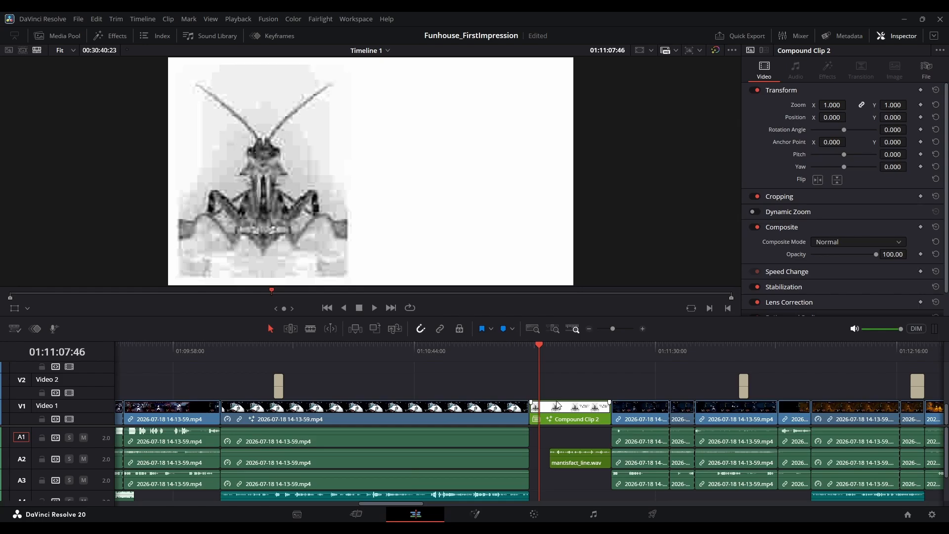
Play through the mantis fact clip with its mantisfact_line.wav narration and Deep Lobbies music, stopping at 01:11:21:13
key(space)
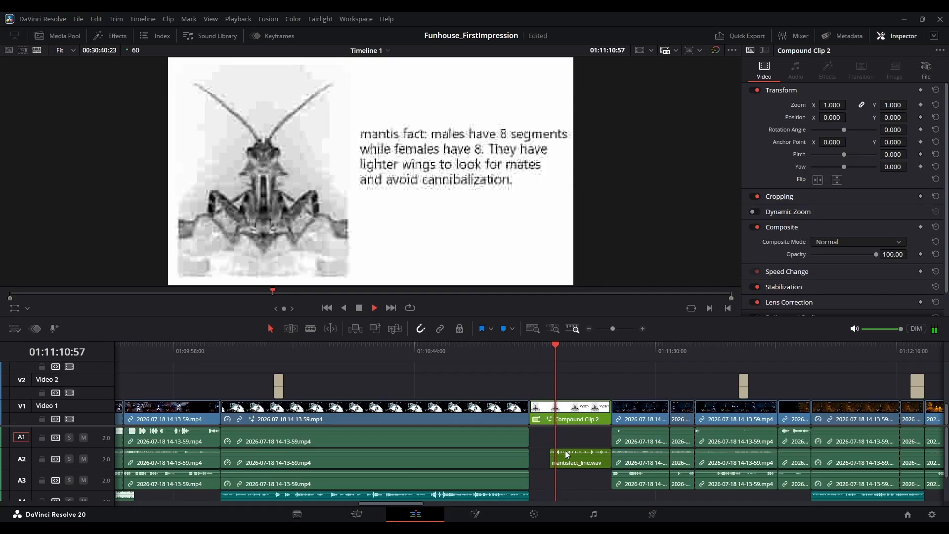
key(space)
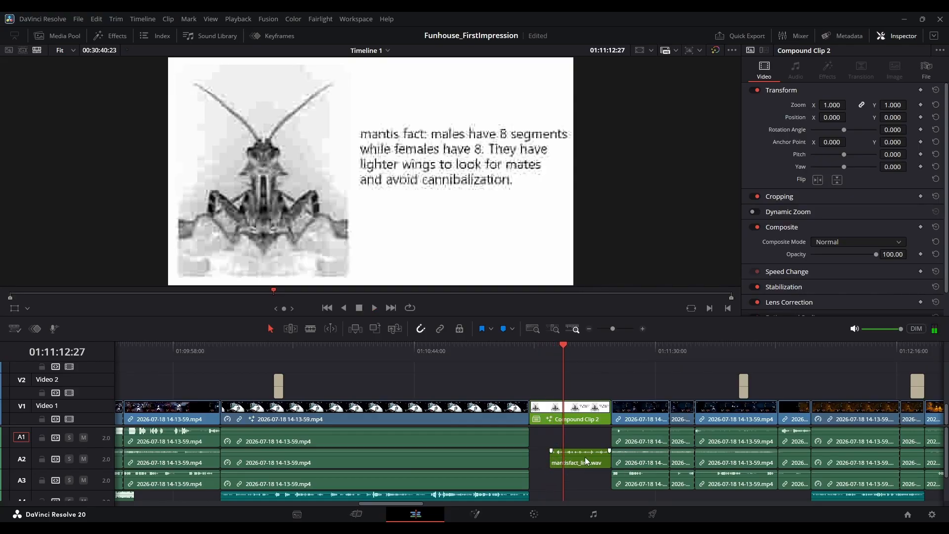
key(space)
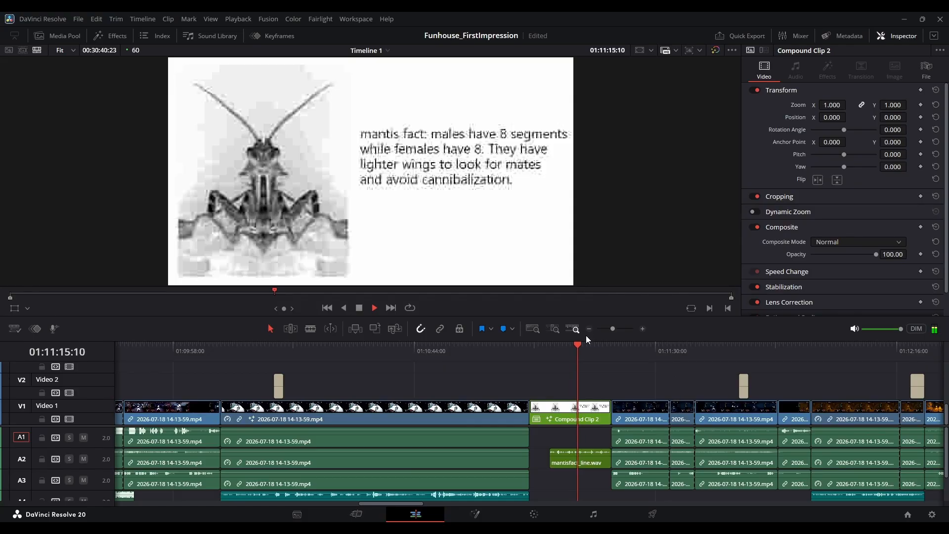
scroll(600, 474, down, 2)
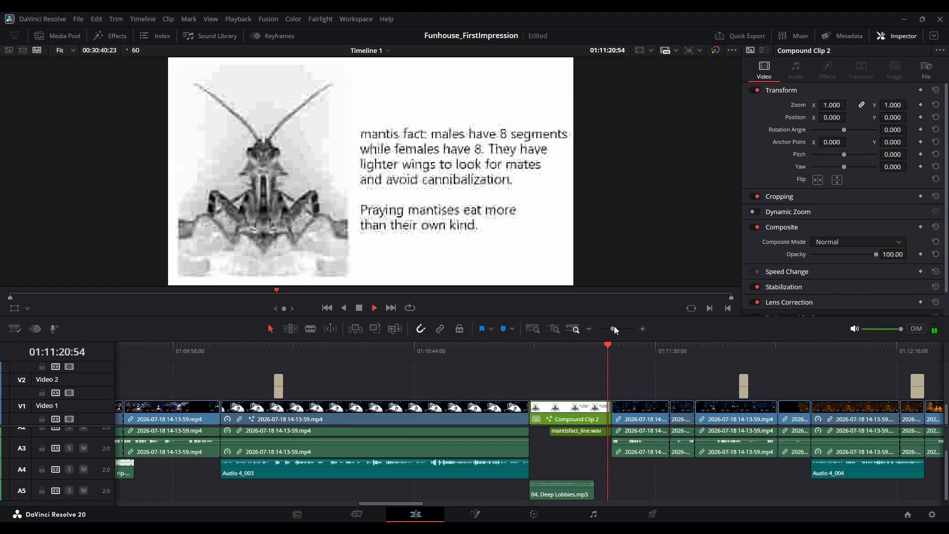
key(space)
Check the gameplay at 01:14:39:40, and briefly play the passage around 01:07:55 where an A5 sound clip begins
drag(613, 329, 605, 329)
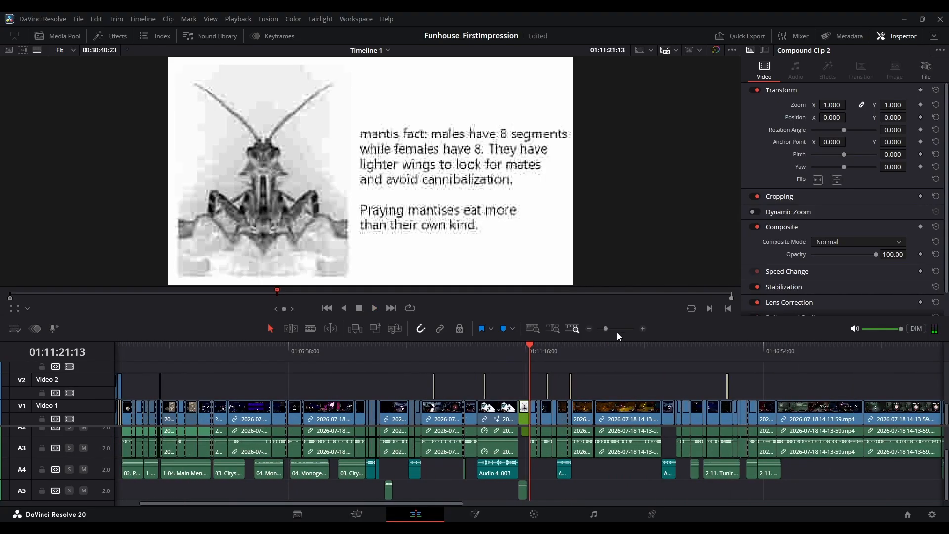
click(669, 349)
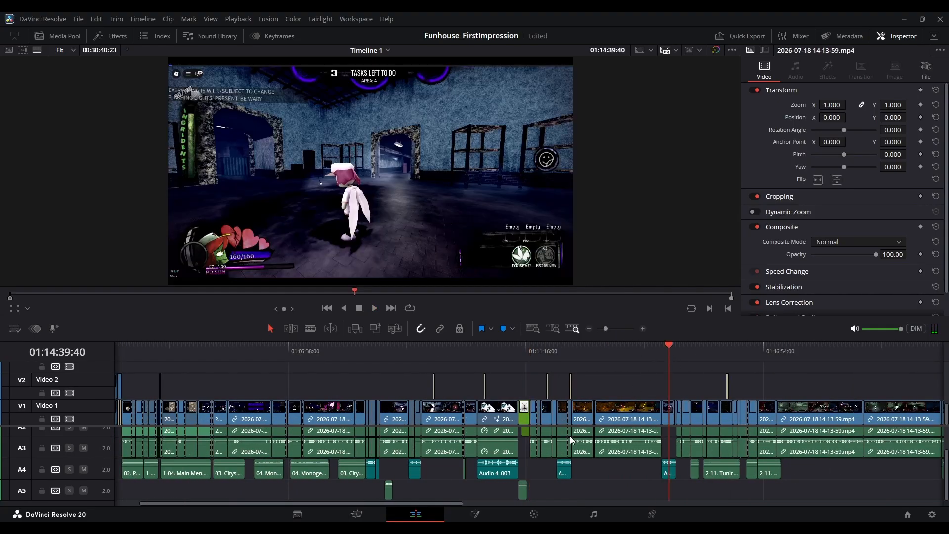
click(382, 355)
key(space)
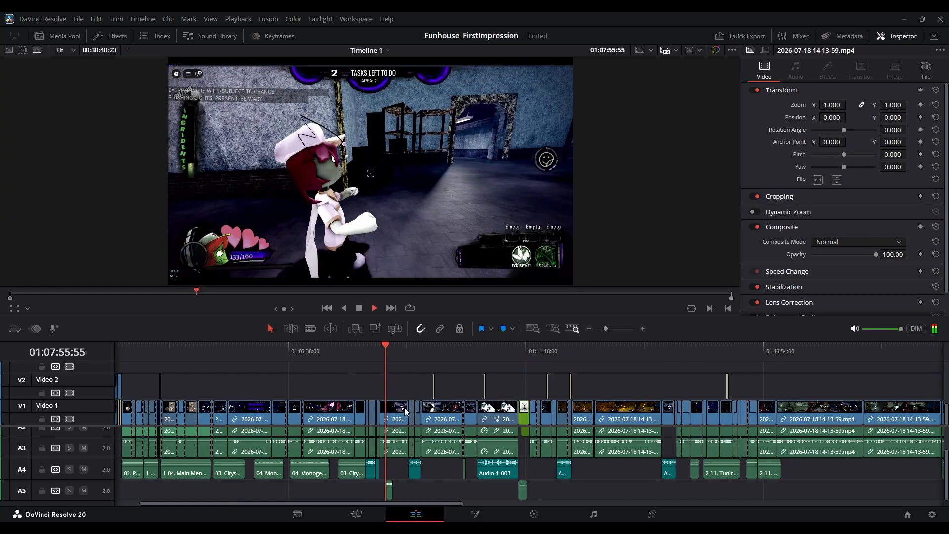
key(space)
Skim the rest of the timeline's tracks and sample playback near 01:15:10 and up to 01:16:33:18
drag(390, 503, 579, 513)
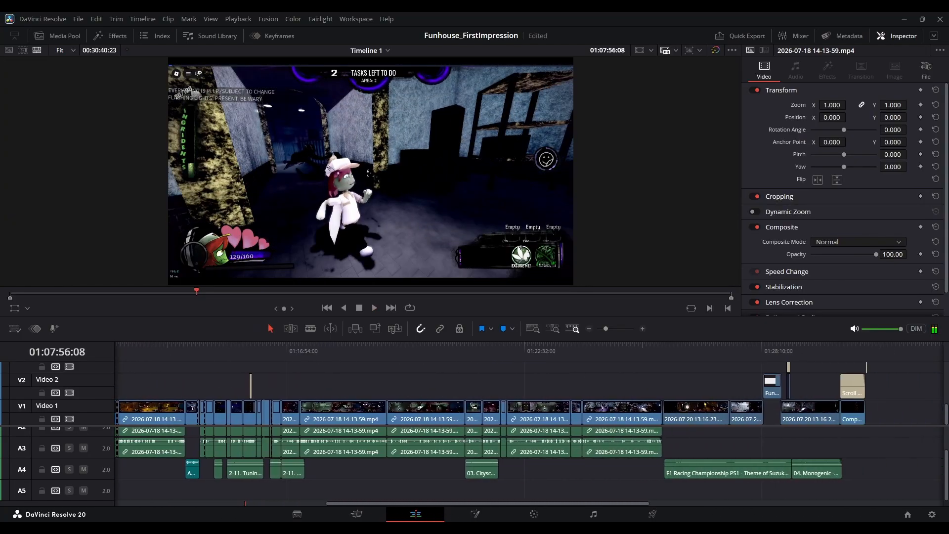
scroll(596, 496, up, 2)
drag(513, 504, 389, 510)
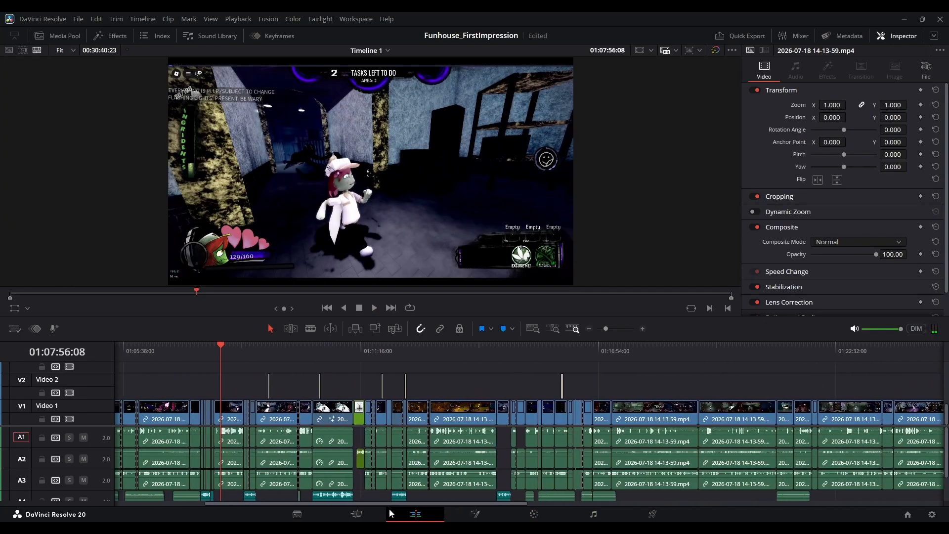
scroll(446, 489, down, 2)
click(529, 384)
key(space)
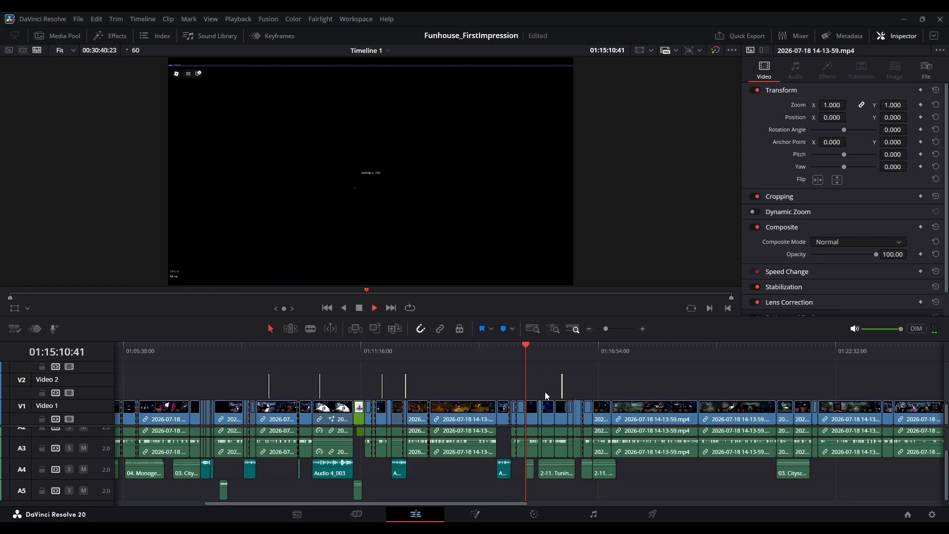
click(585, 354)
key(space)
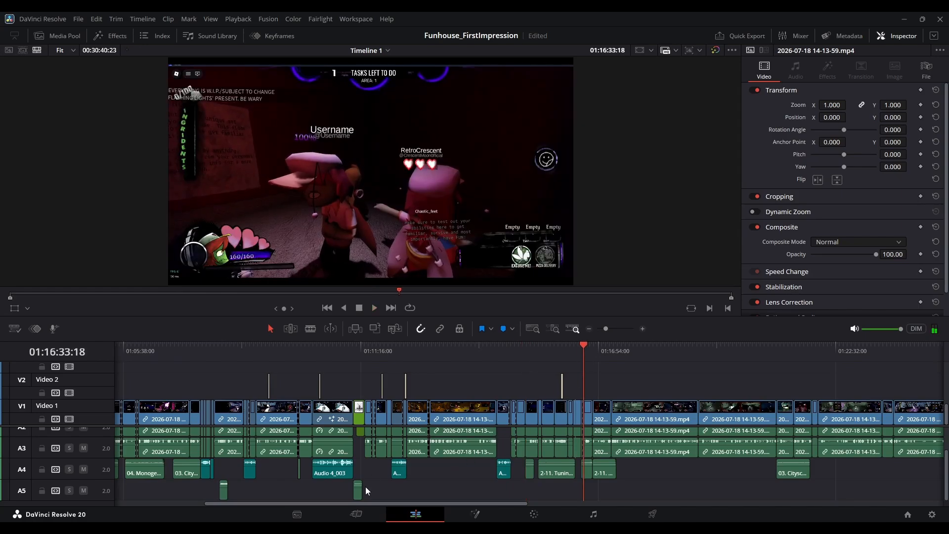
Play the chase moment with the rip-my-granny-loud-asf.mp3 sound effect near 01:09:47, and stop at 01:09:53:00
scroll(296, 470, up, 8)
click(509, 354)
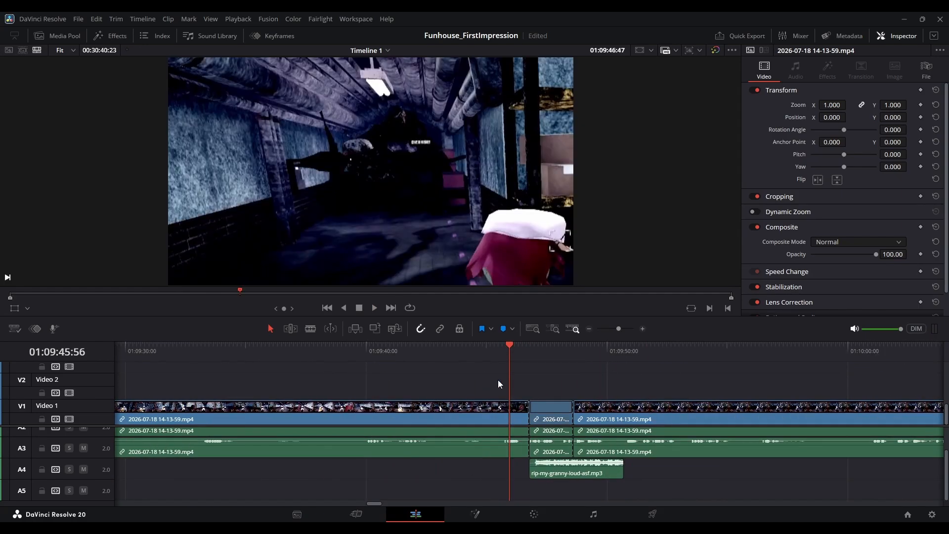
key(space)
click(464, 364)
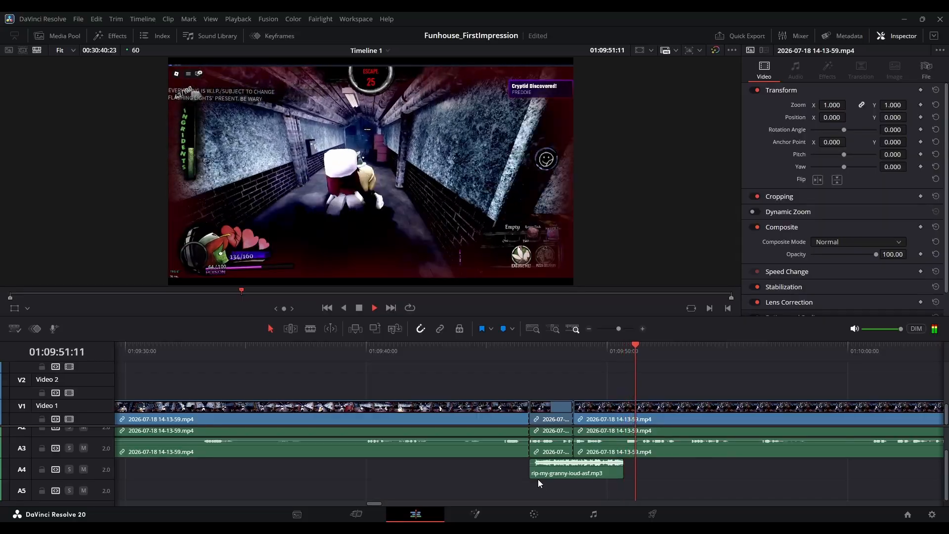
drag(617, 326, 601, 325)
key(space)
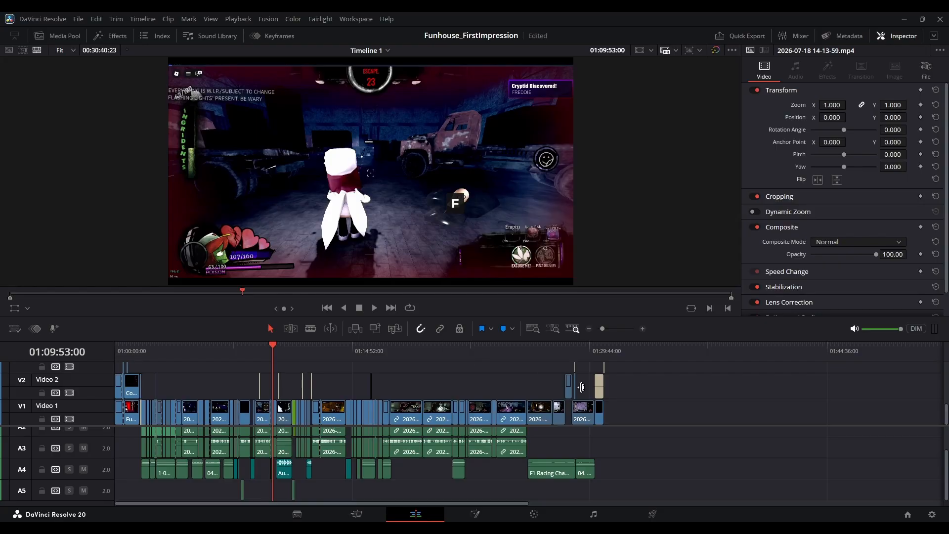
click(609, 330)
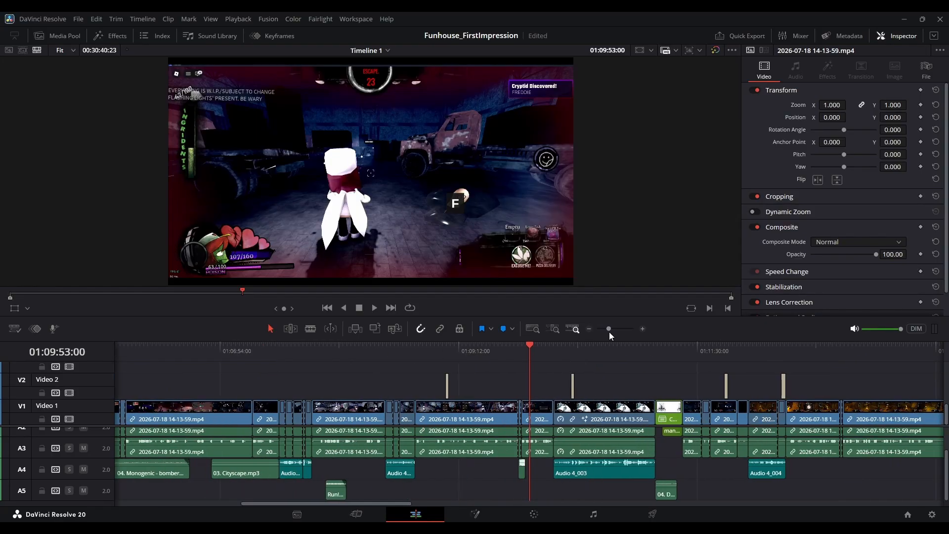